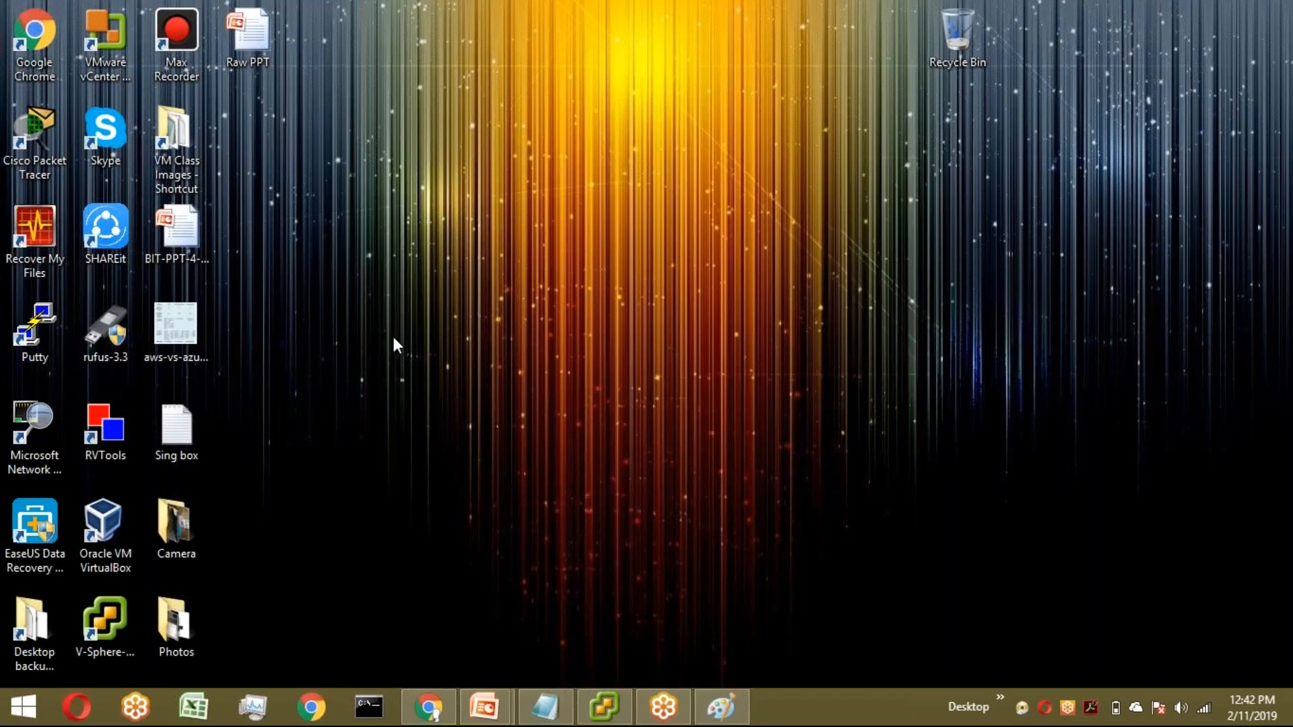
Step: Launch the VMware vSphere Client, log in to the host at 10.0.55.1 and dismiss the evaluation notice
double_click(114, 620)
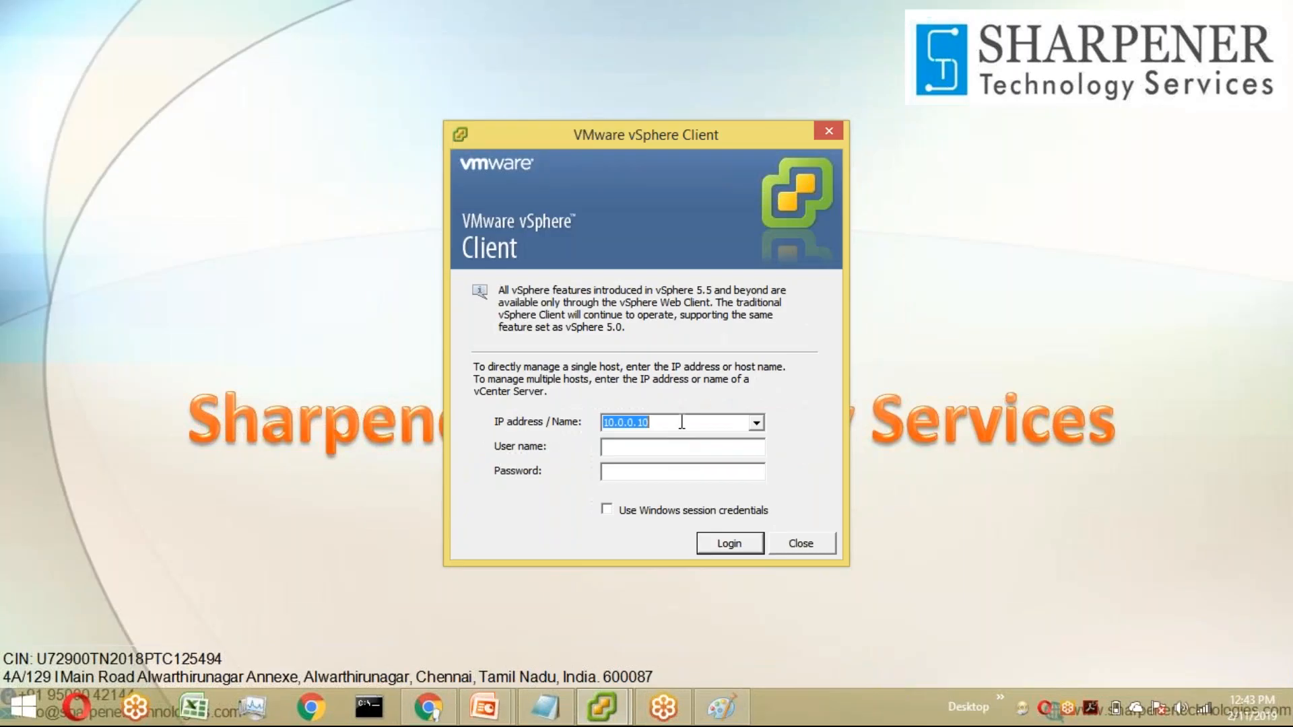
text(10.0.0.)
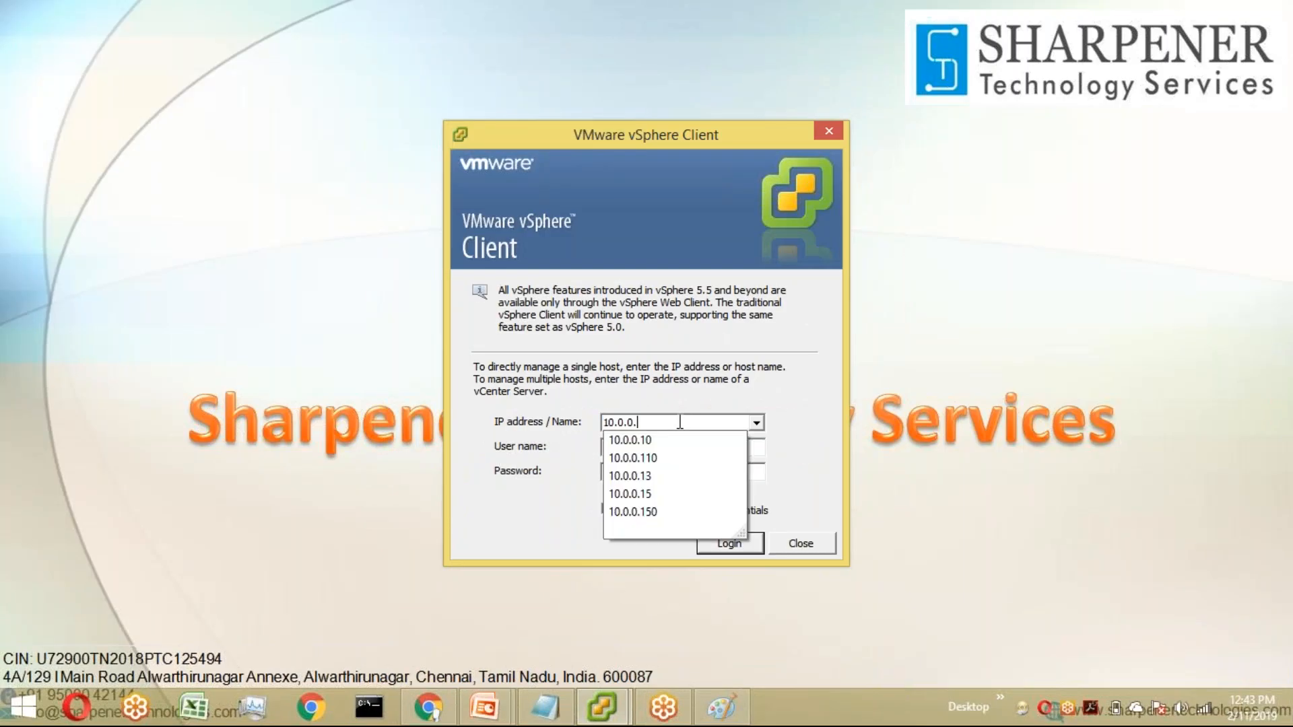
key(BackSpace)
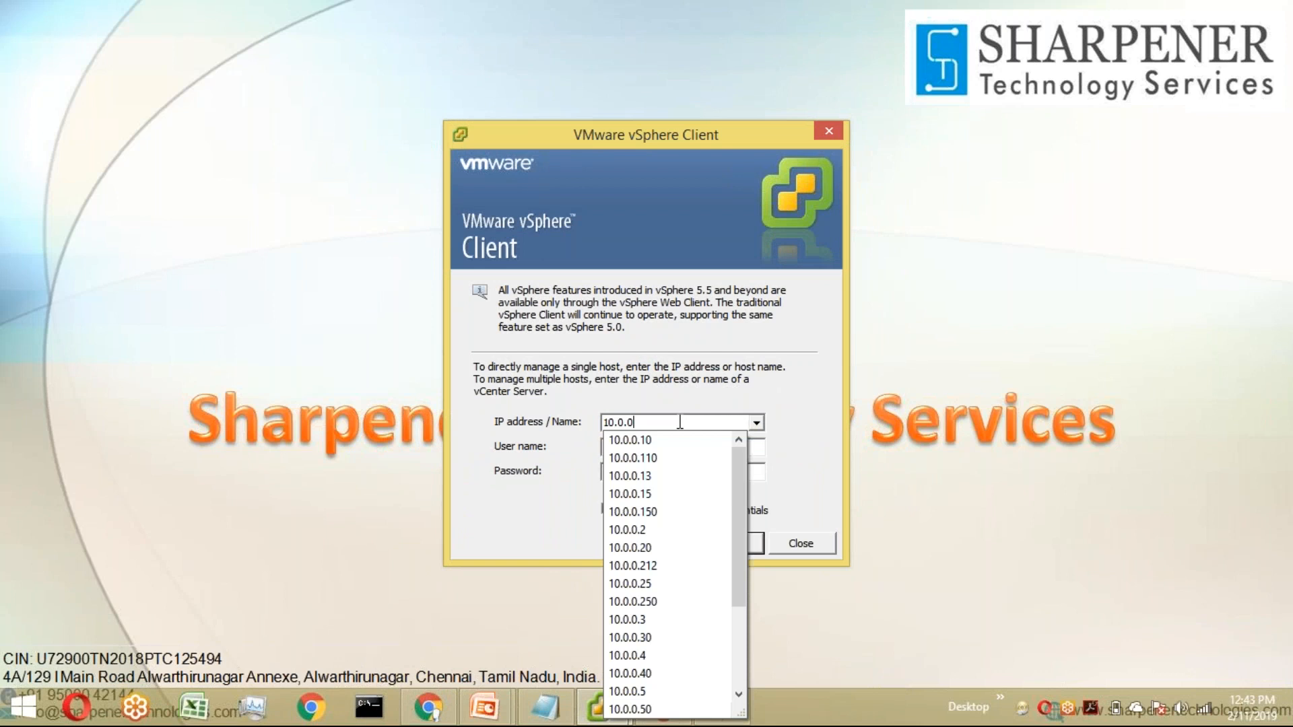
key(BackSpace)
text(55.1)
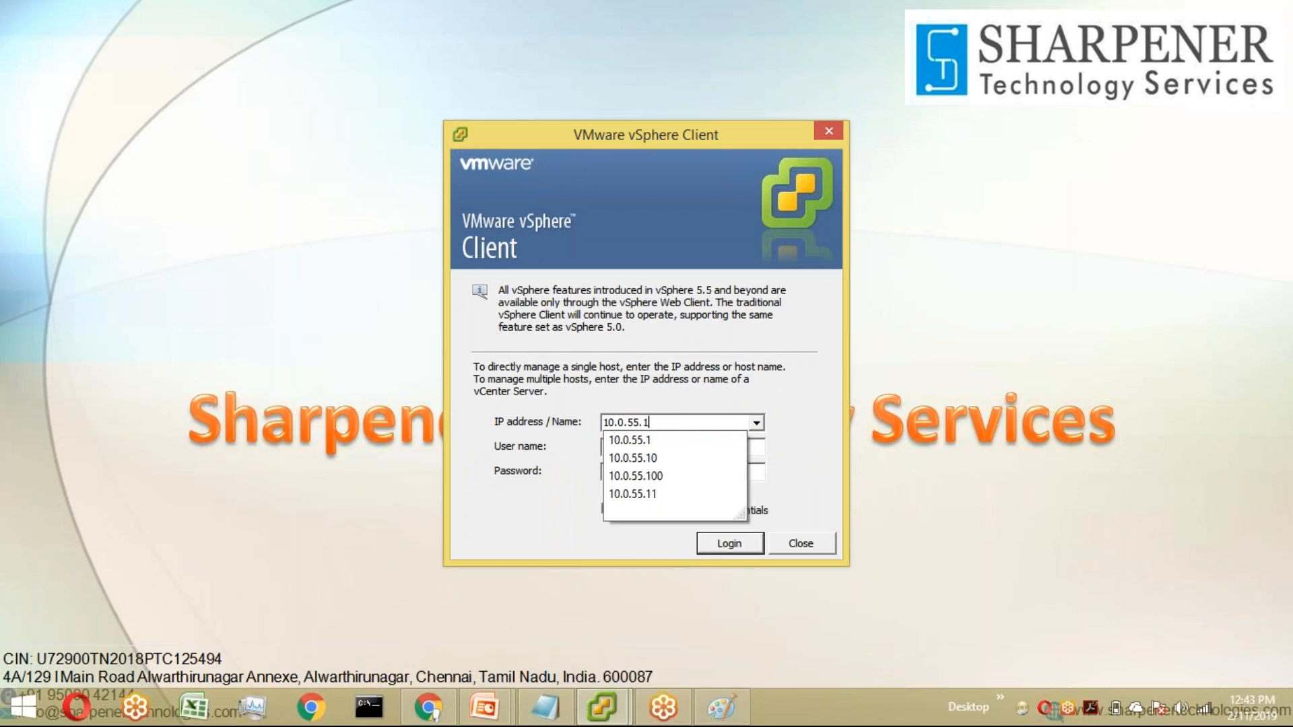
key(Return)
click(734, 426)
click(726, 452)
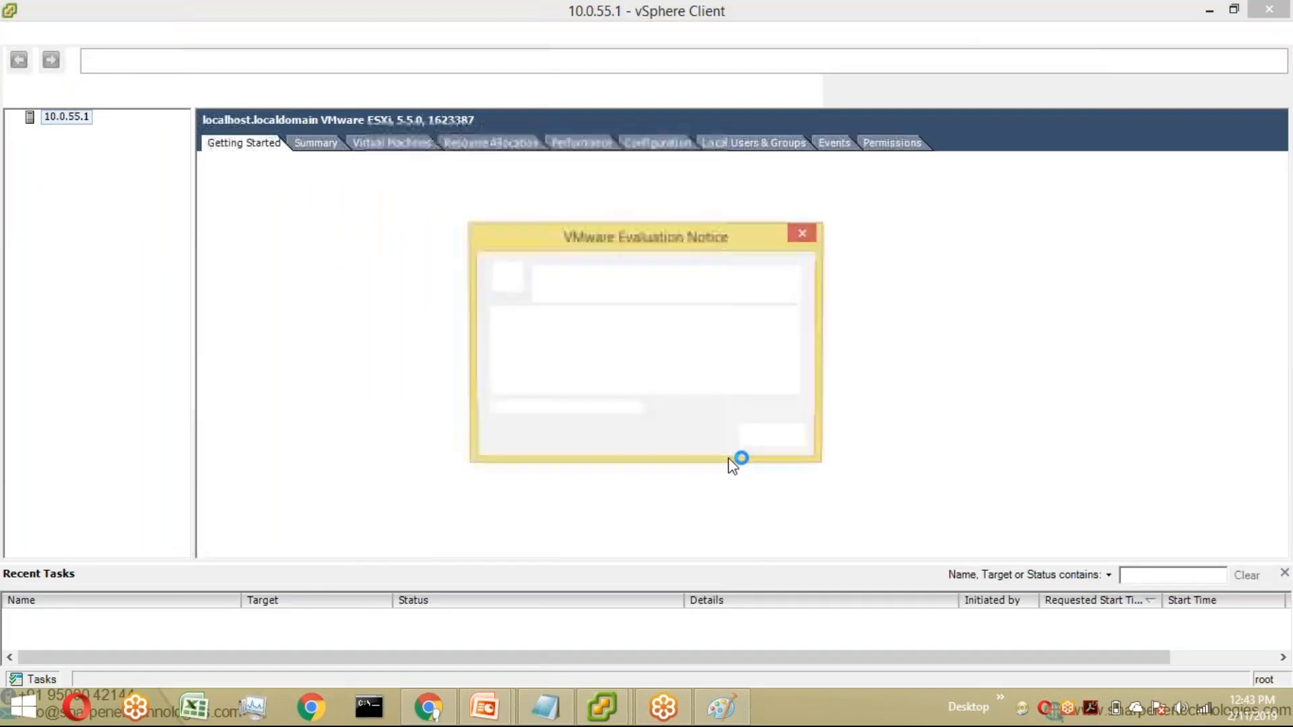
click(765, 436)
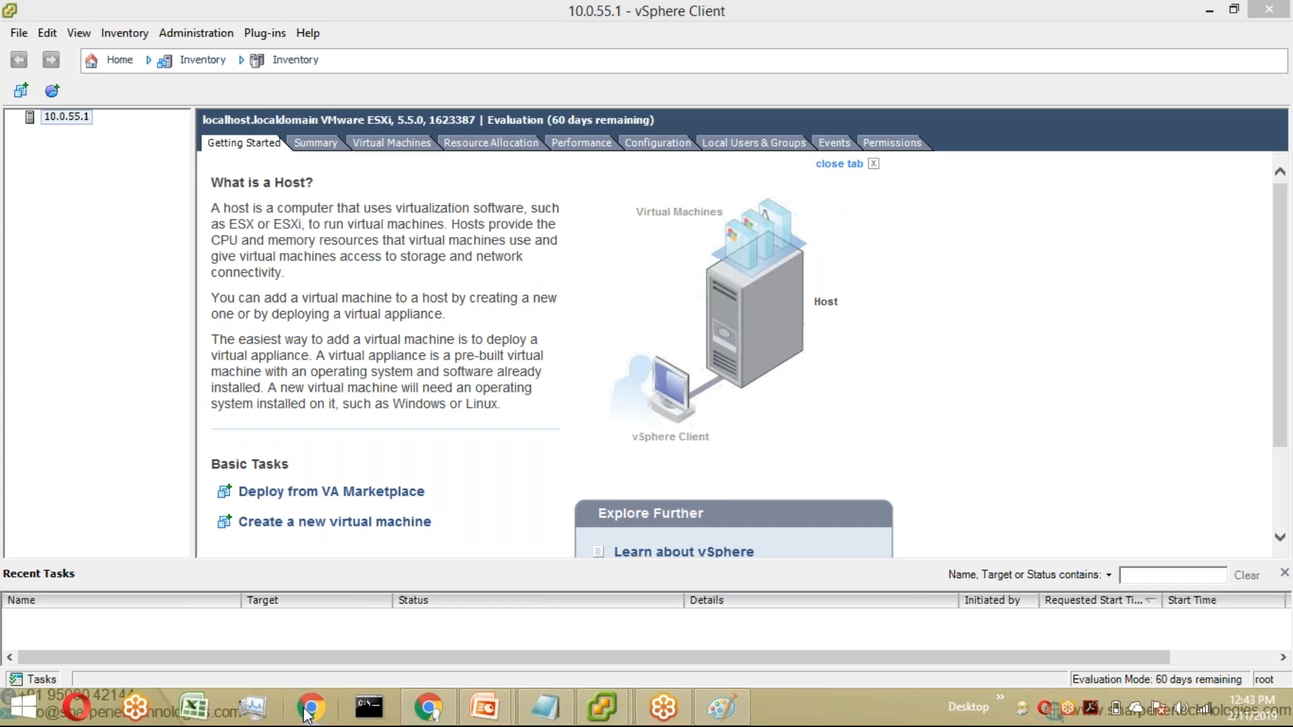
click(427, 708)
click(605, 56)
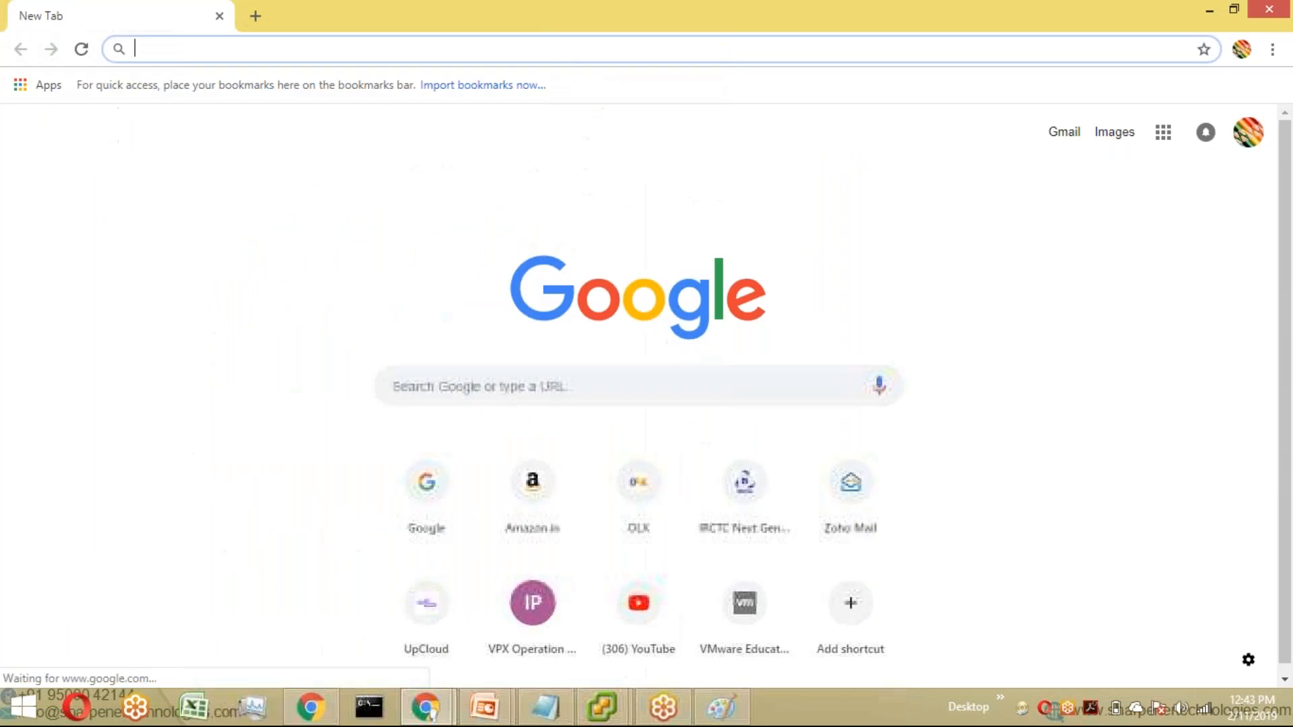
text(h)
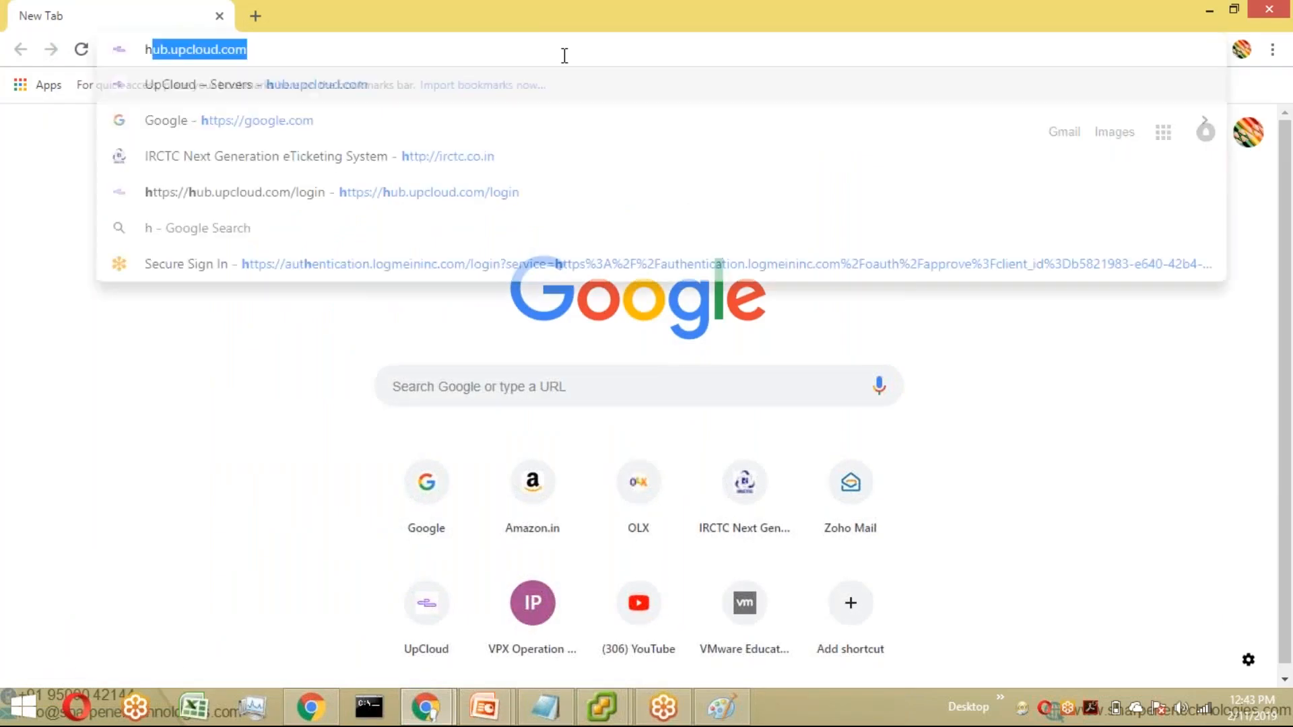
text(ttps://10.)
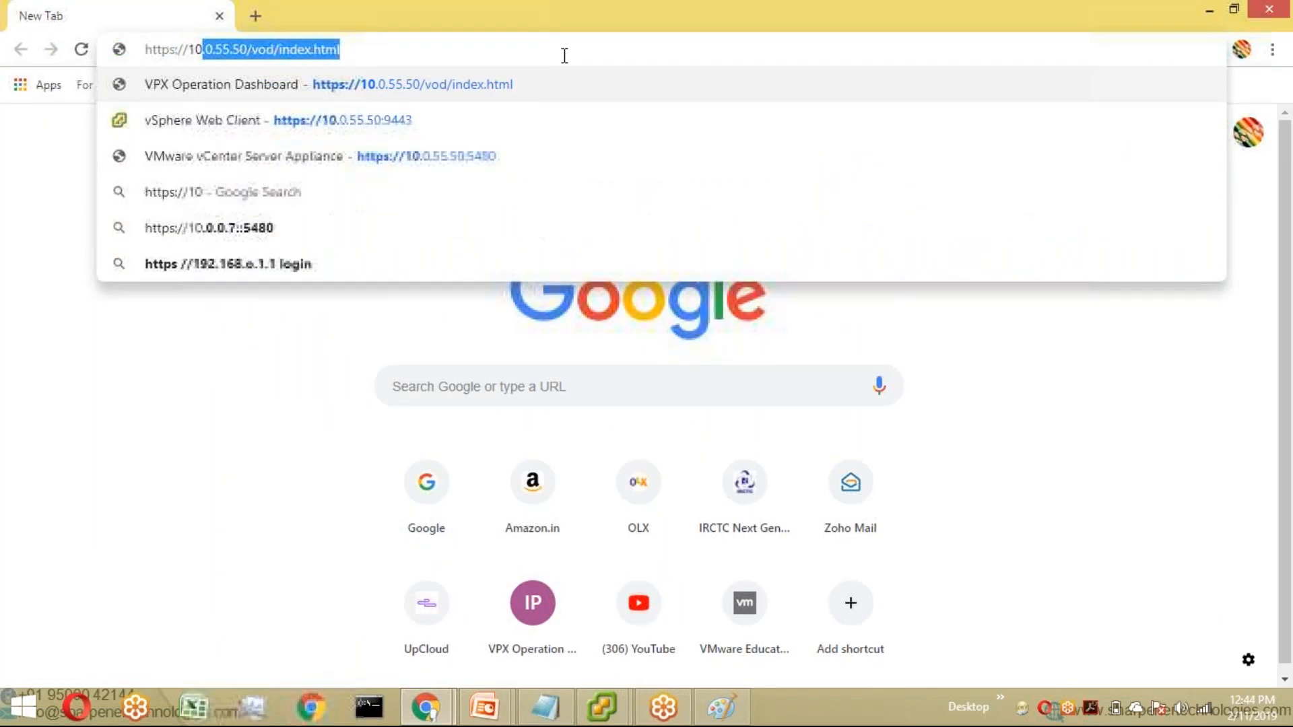
text(0.55.1)
key(Return)
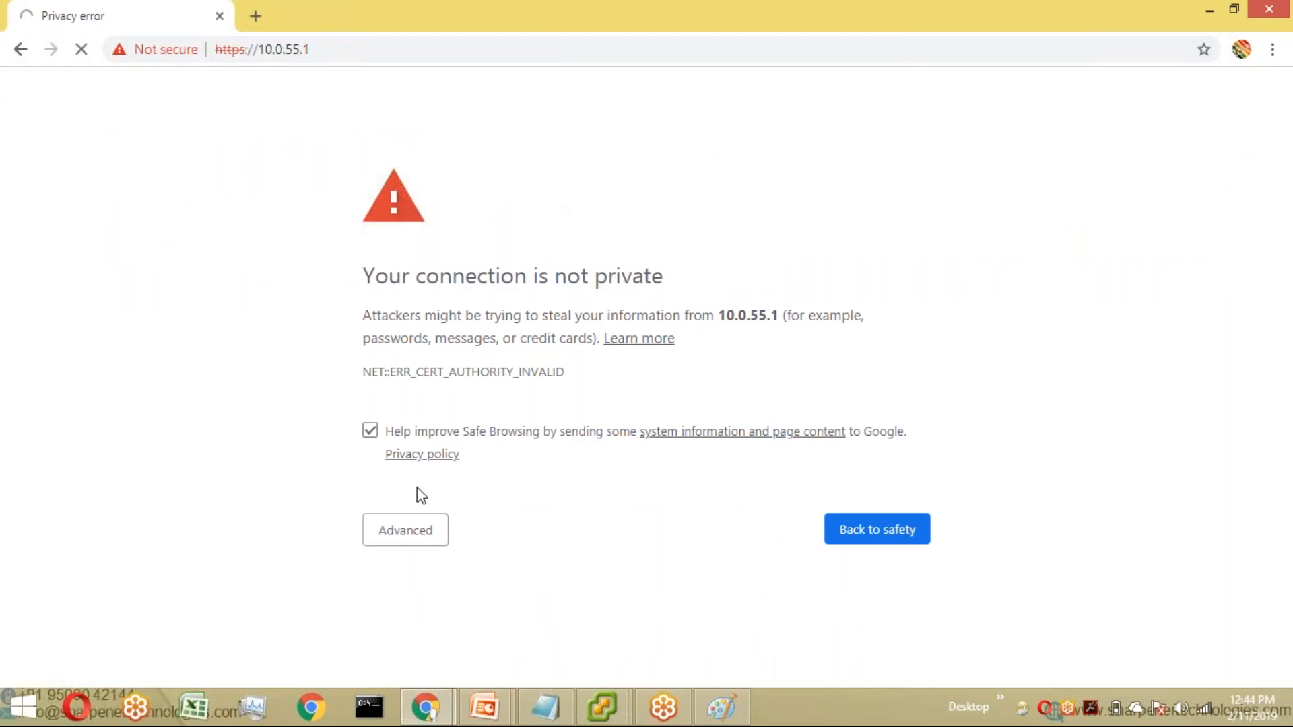
click(414, 542)
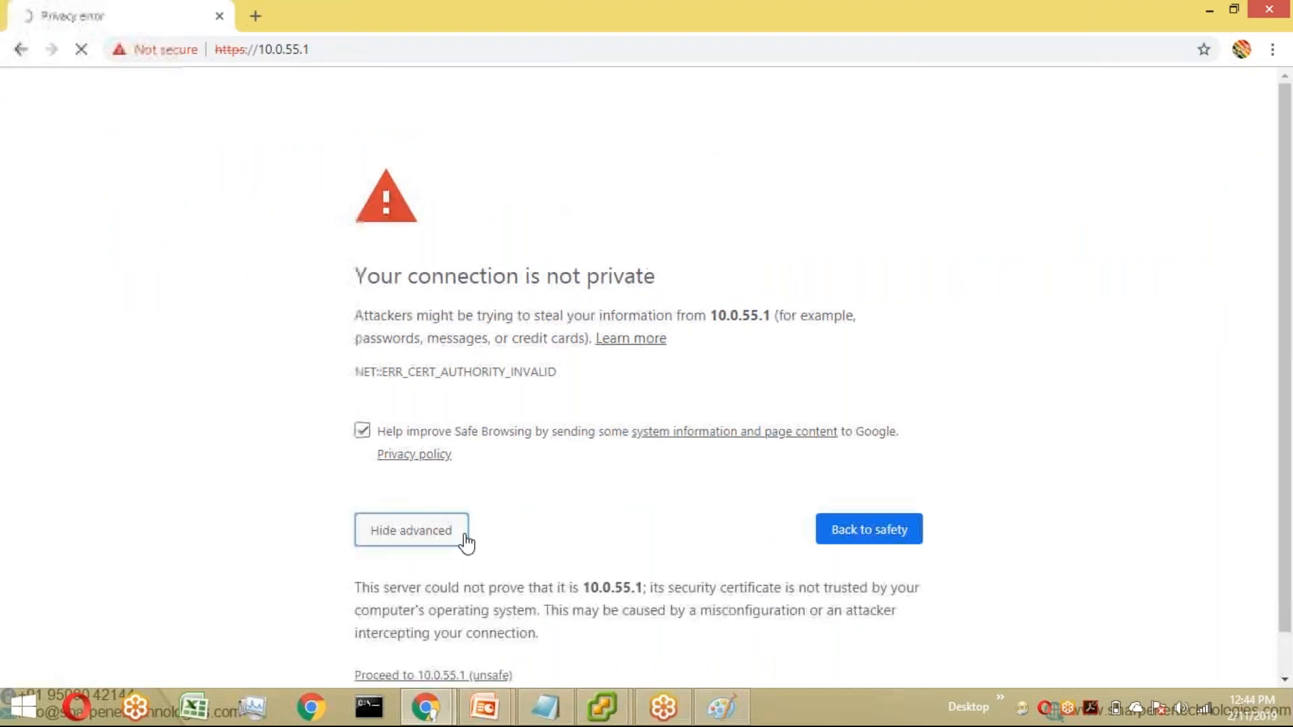
click(448, 676)
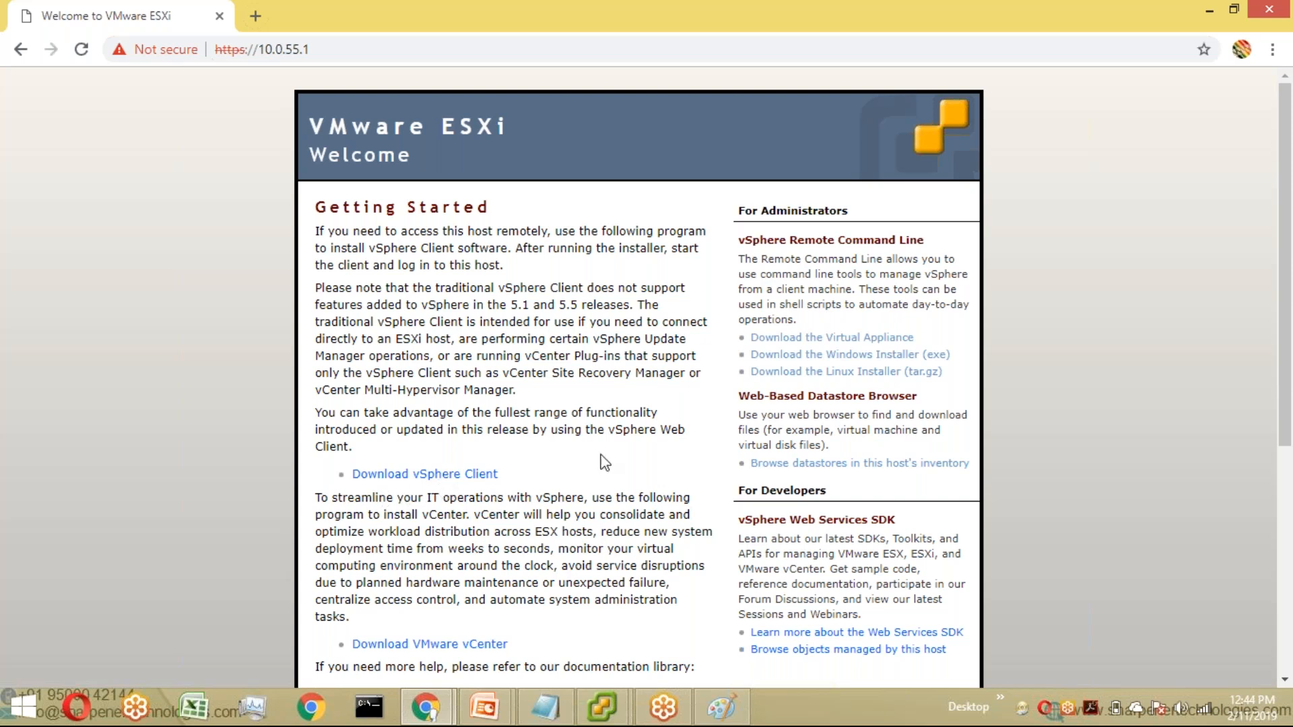
Step: Switch from the ESXi welcome page in Chrome back to the vSphere Client's host view
click(1215, 10)
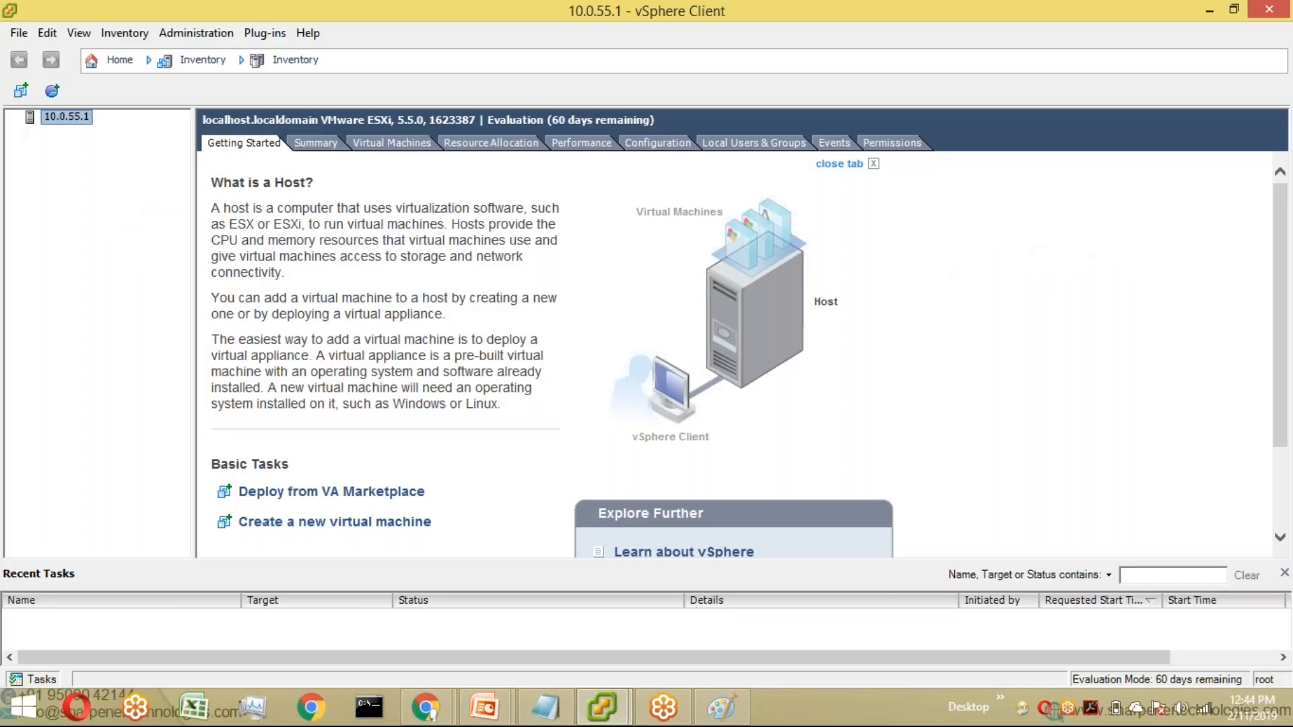
mouse_move(432, 716)
click(481, 650)
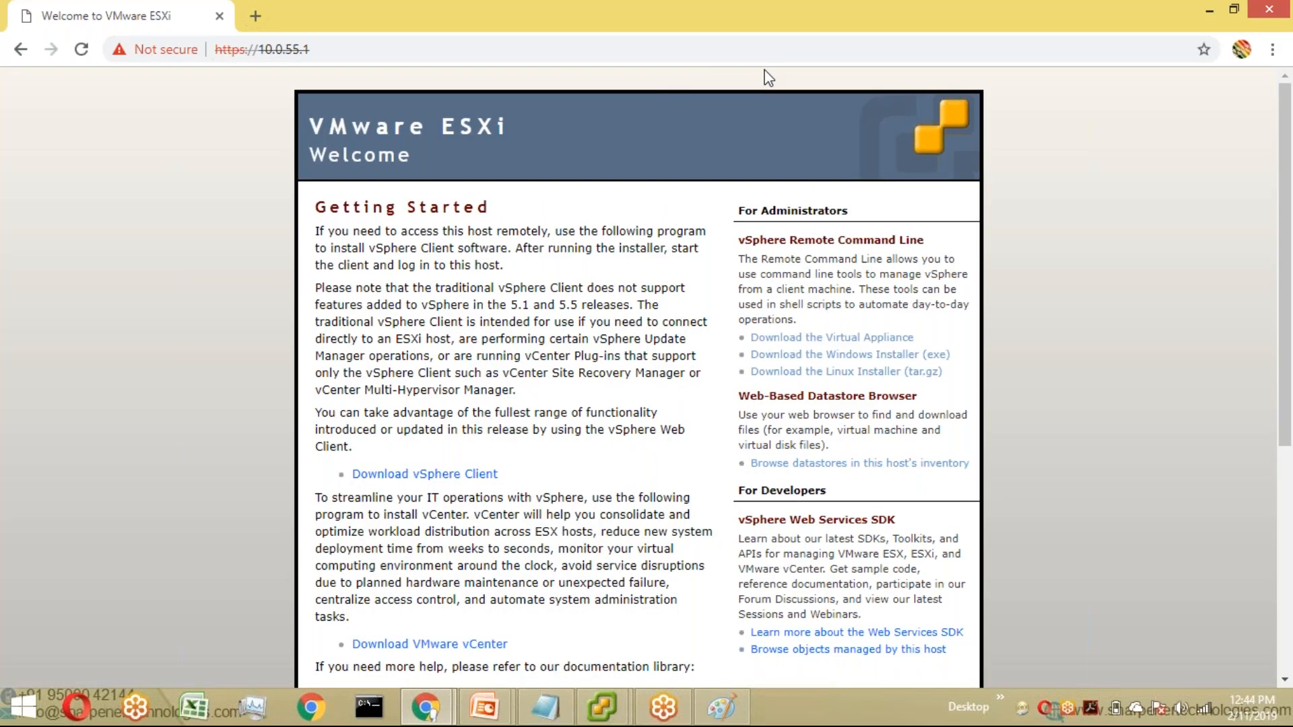
click(1206, 12)
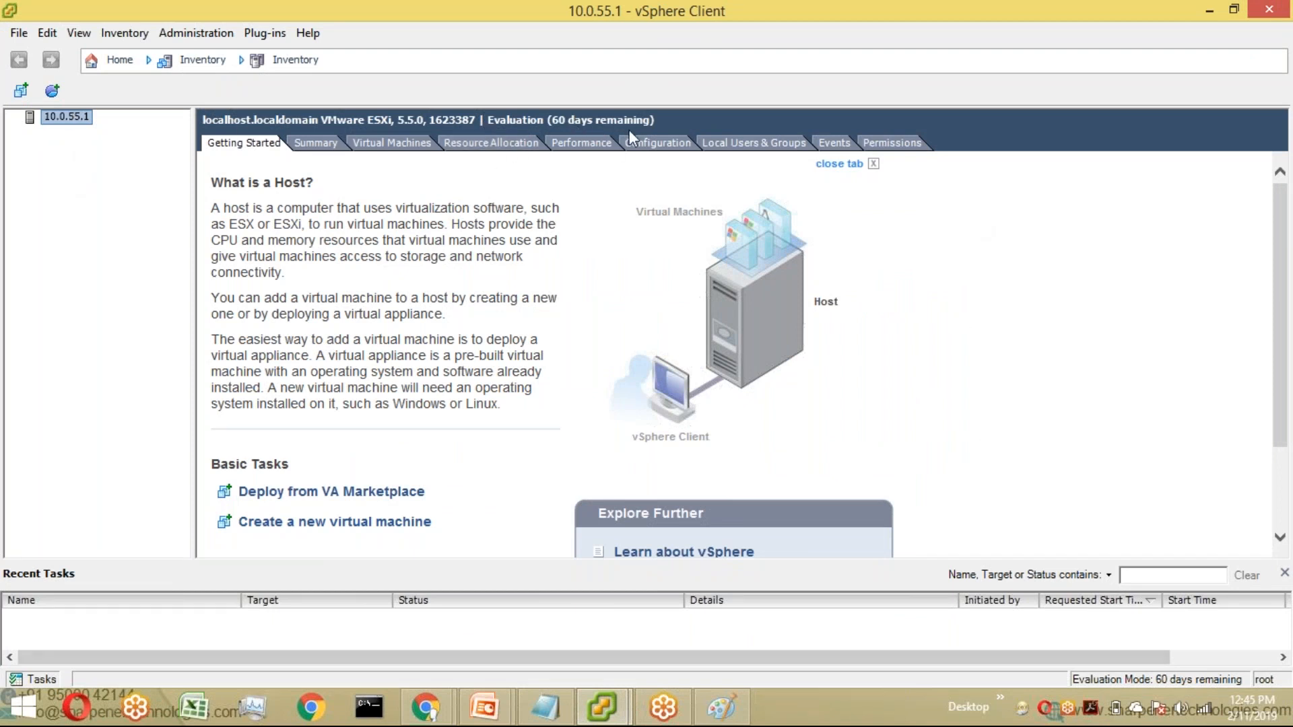
Step: Start a new virtual machine on host 10.0.55.1 with the Custom configuration and name it Test-VM
right_click(54, 125)
click(78, 128)
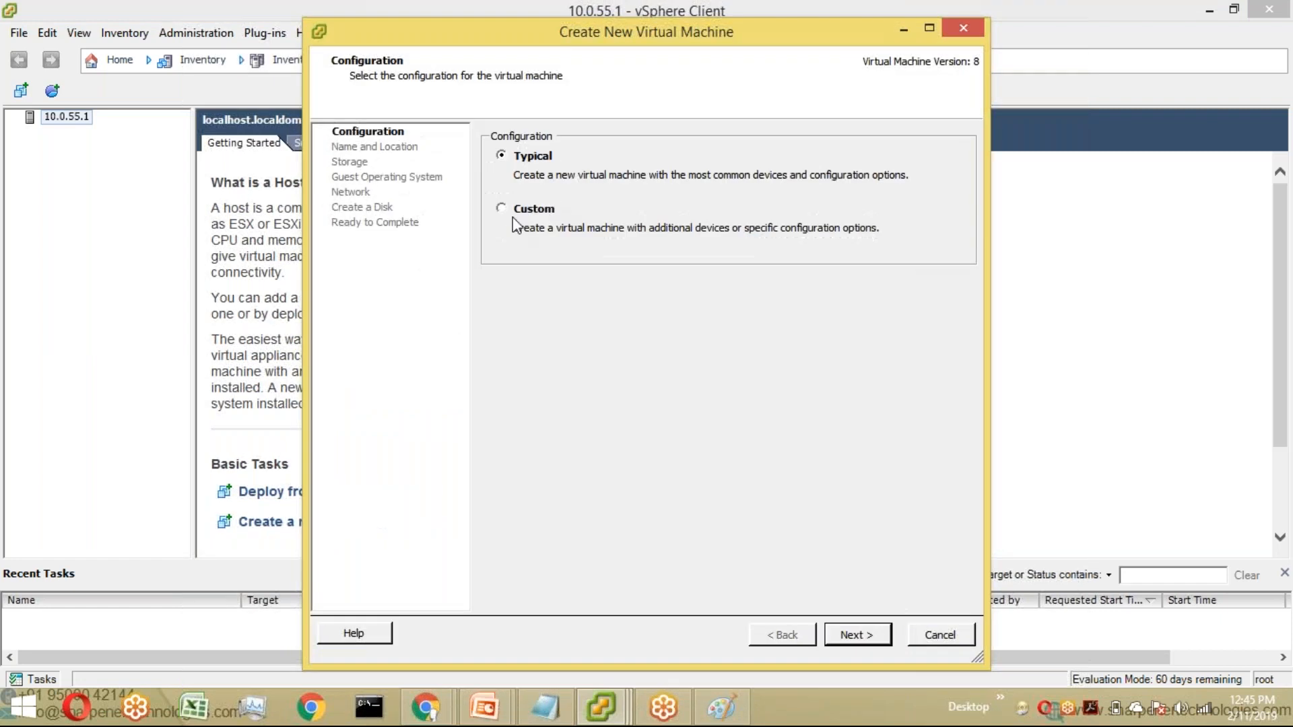
click(516, 222)
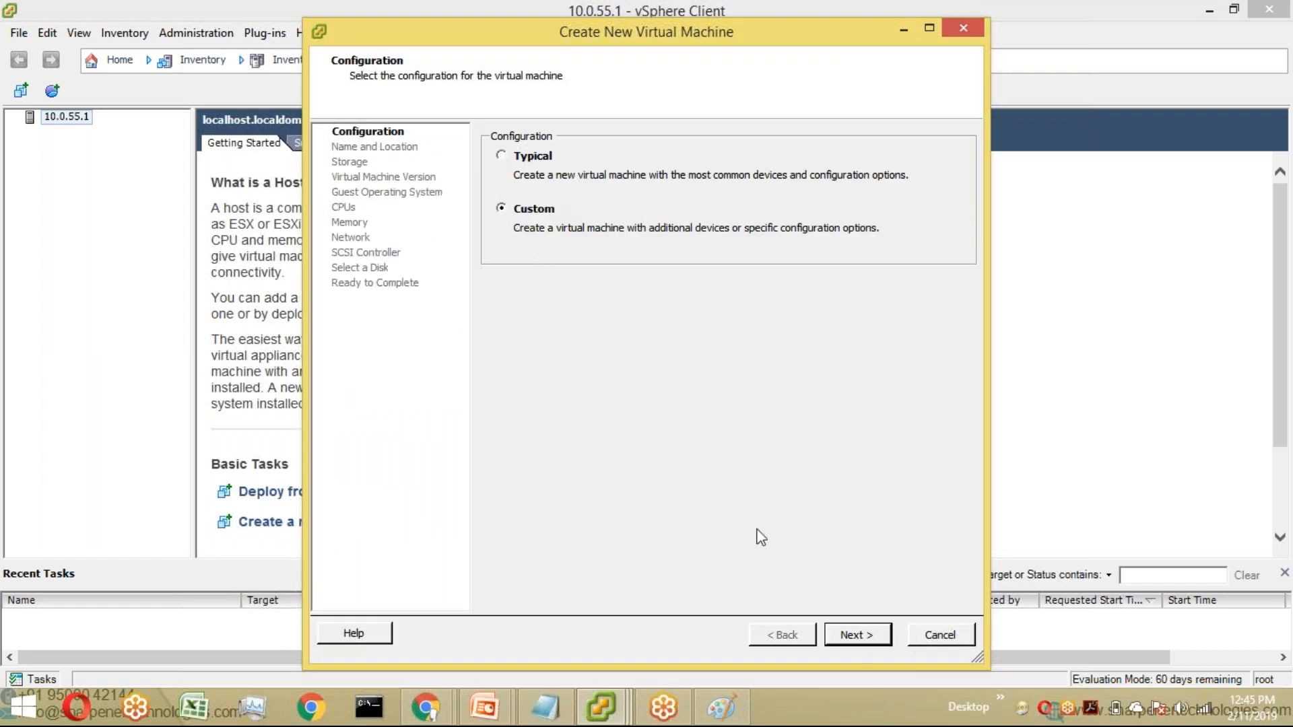
click(855, 635)
text(Tes)
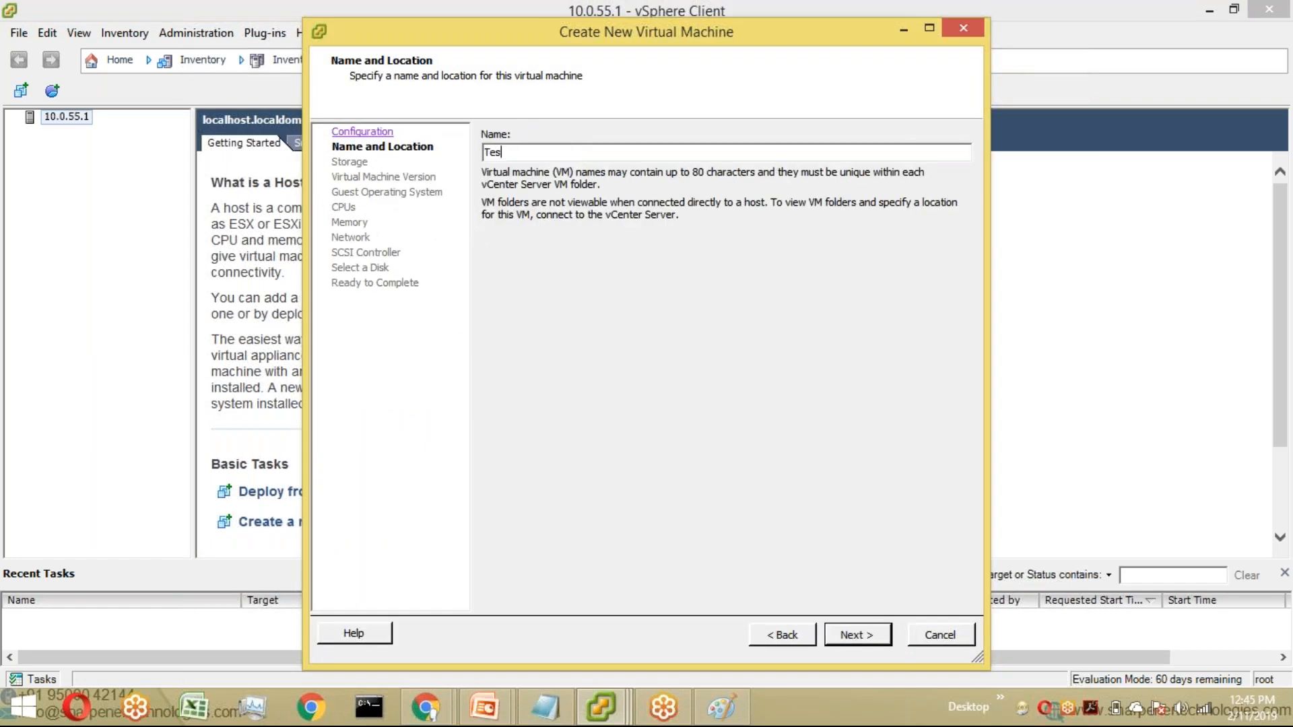
text(t-VM)
key(Return)
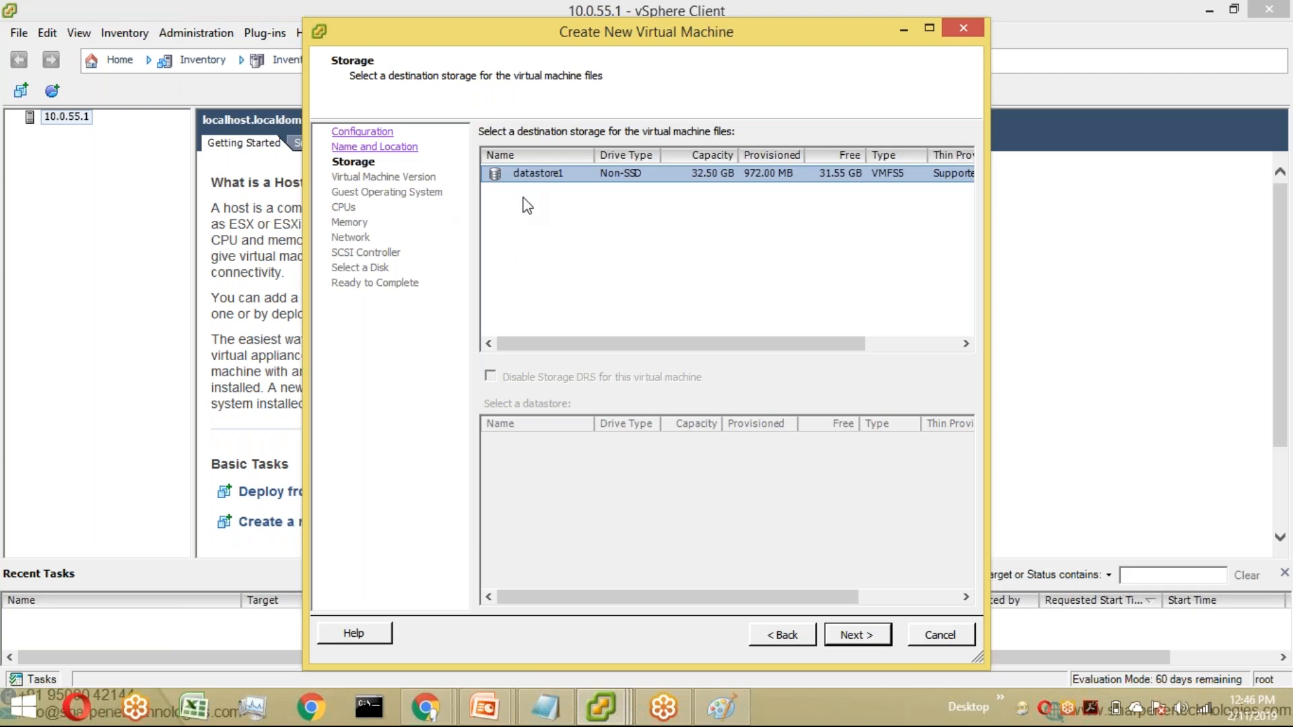
Step: Accept datastore1 and virtual machine version 8, and set the guest operating system to Other (32-bit)
click(859, 637)
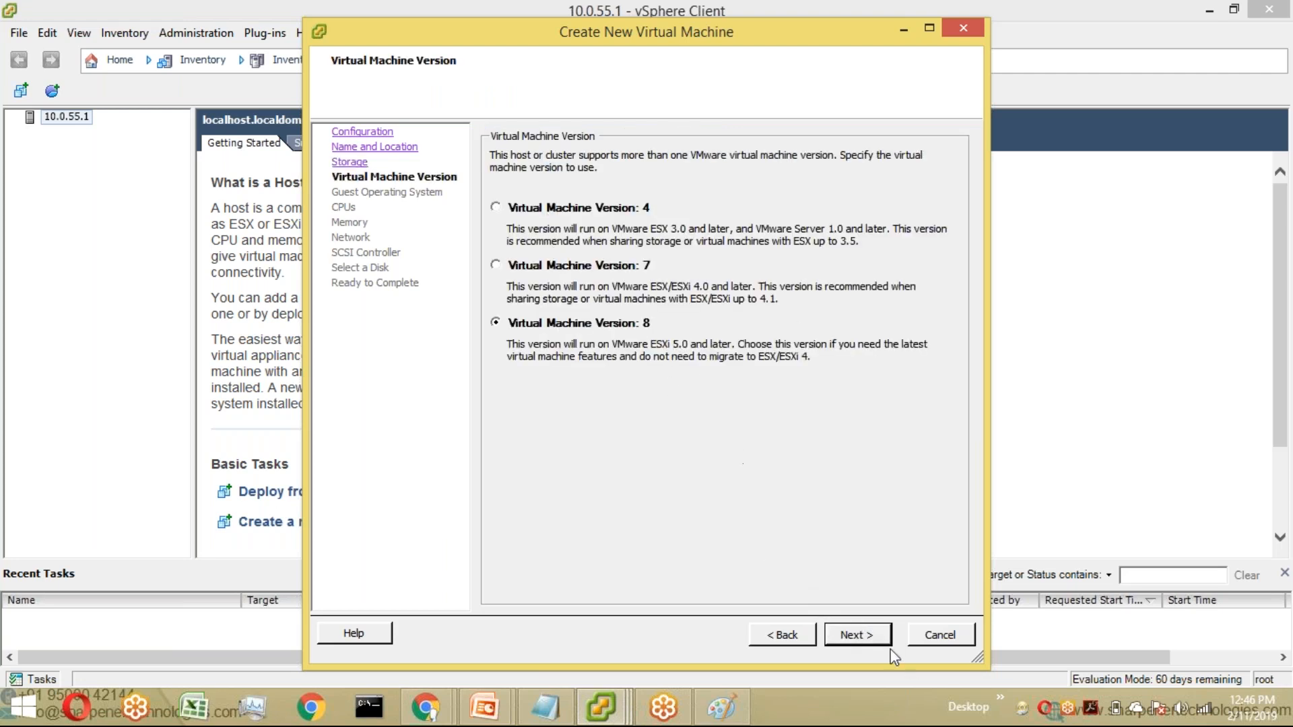
click(855, 635)
click(537, 210)
click(562, 255)
click(588, 512)
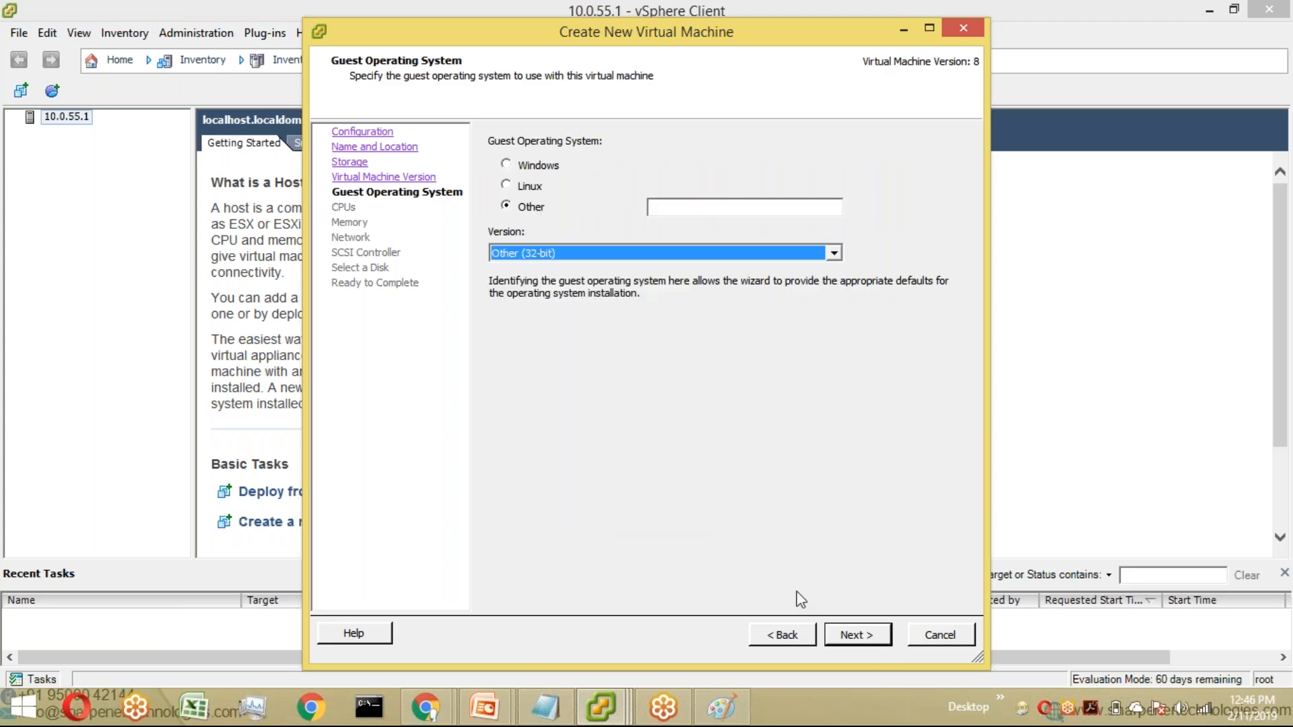
click(853, 639)
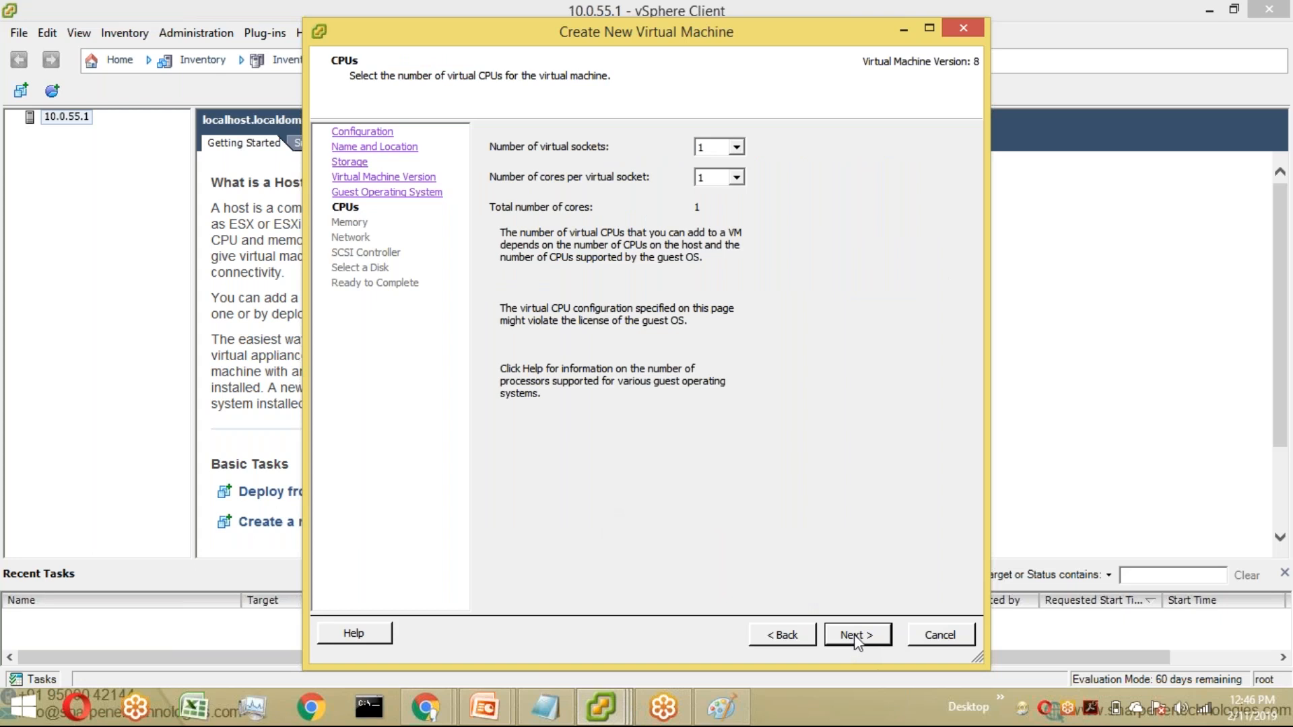
Step: Accept the hardware defaults: one single-core socket, 512 MB memory, one flexible NIC on VM Network and an LSI Logic Parallel controller
click(854, 634)
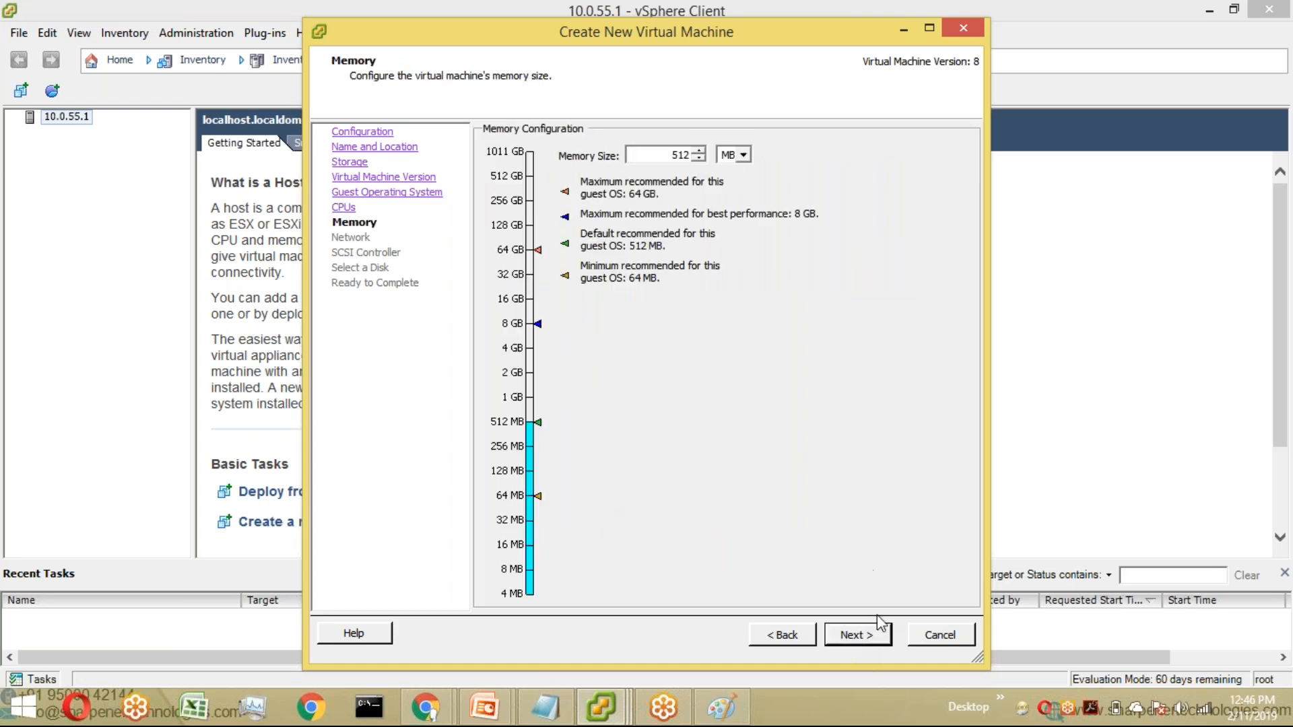
click(854, 635)
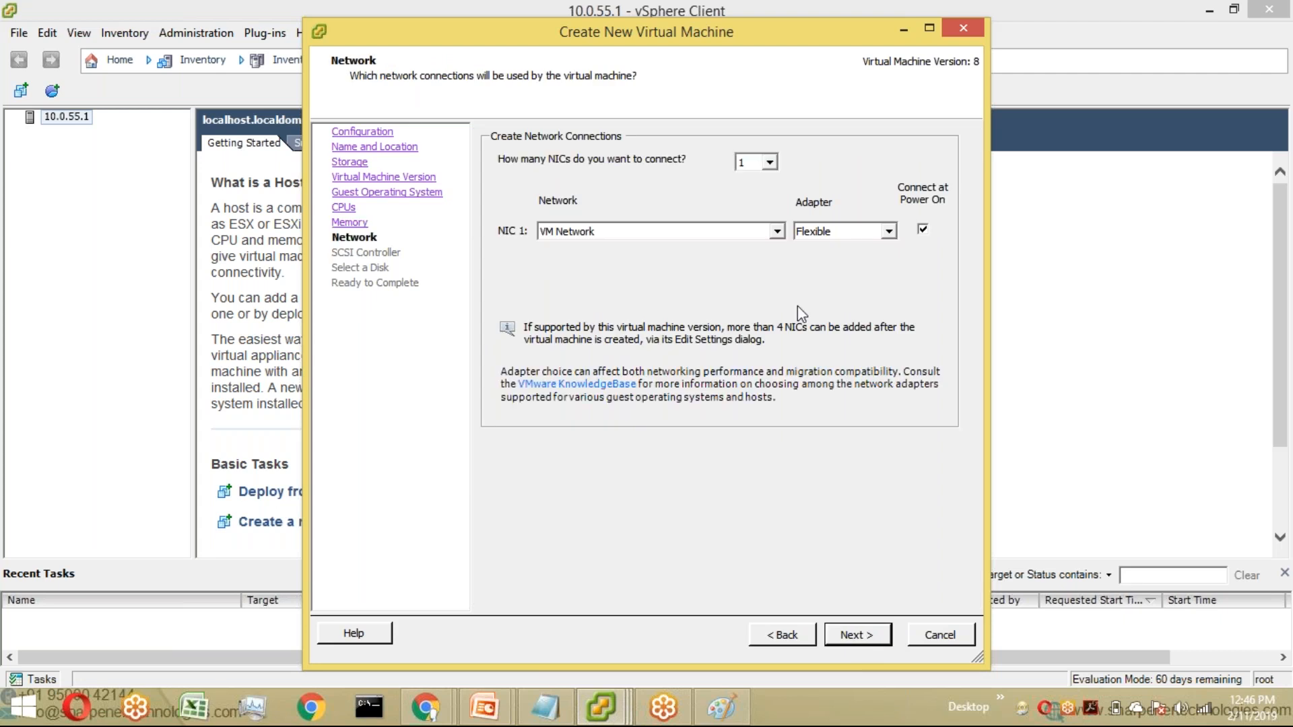
click(856, 642)
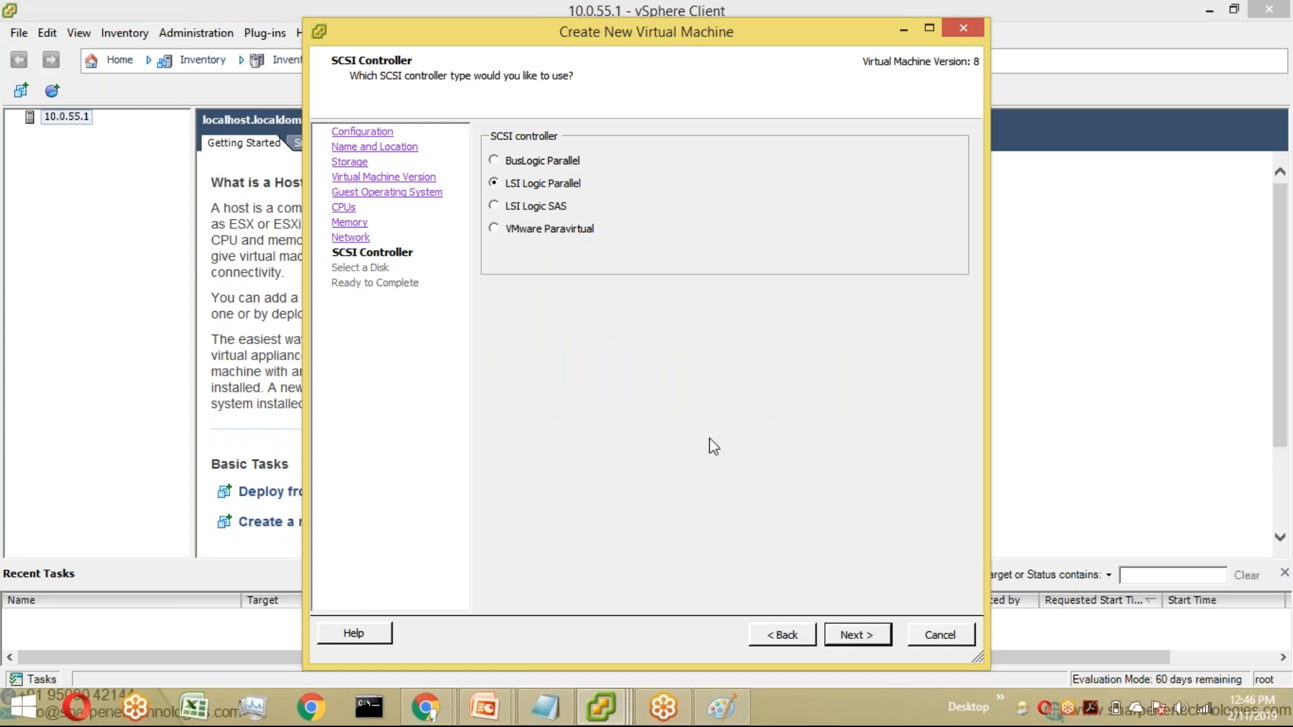
click(856, 635)
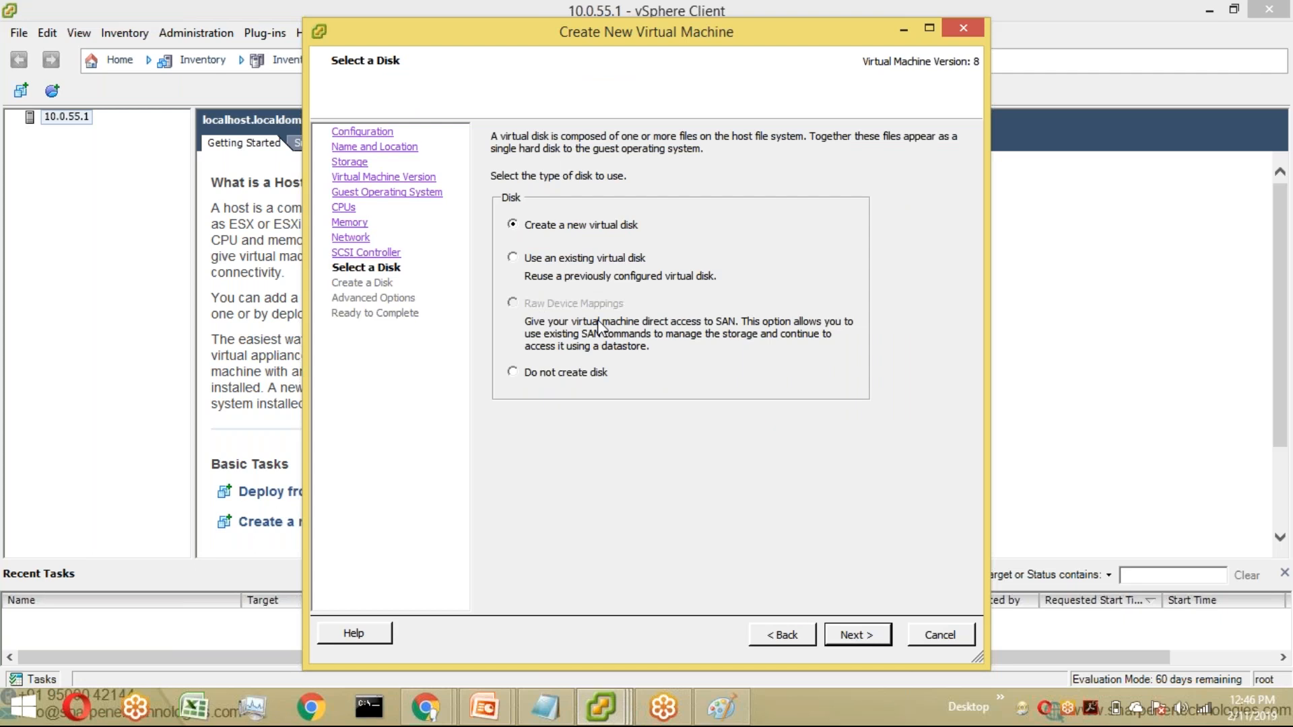
Step: Add a new 8 MB thin-provisioned virtual disk on node SCSI (0:0) and finish creating the virtual machine
click(856, 638)
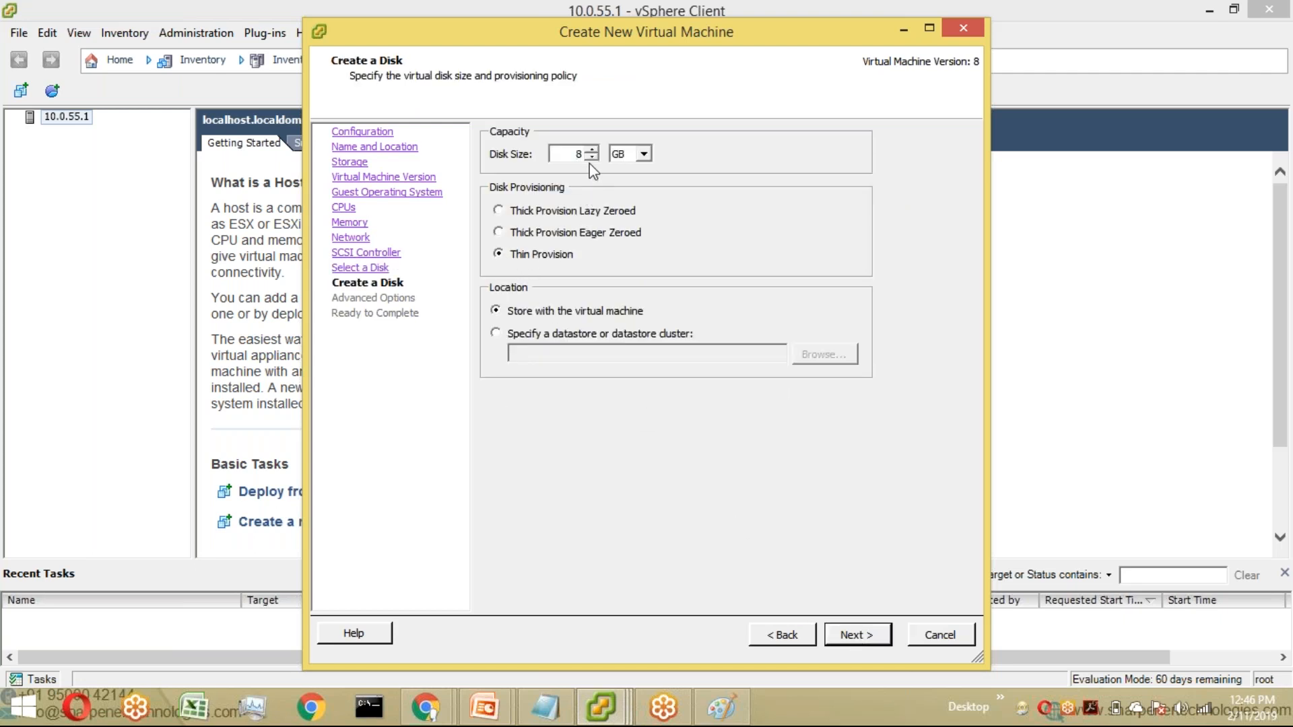
click(643, 154)
click(641, 172)
click(858, 635)
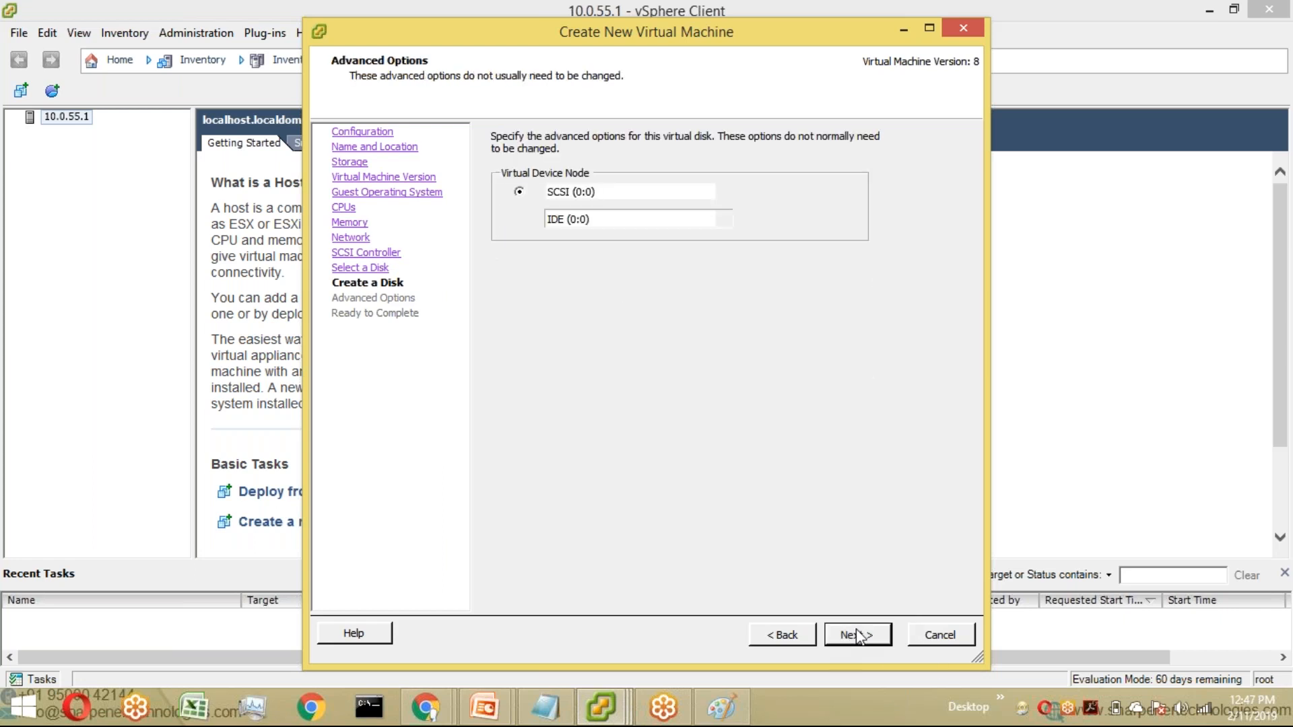
click(857, 635)
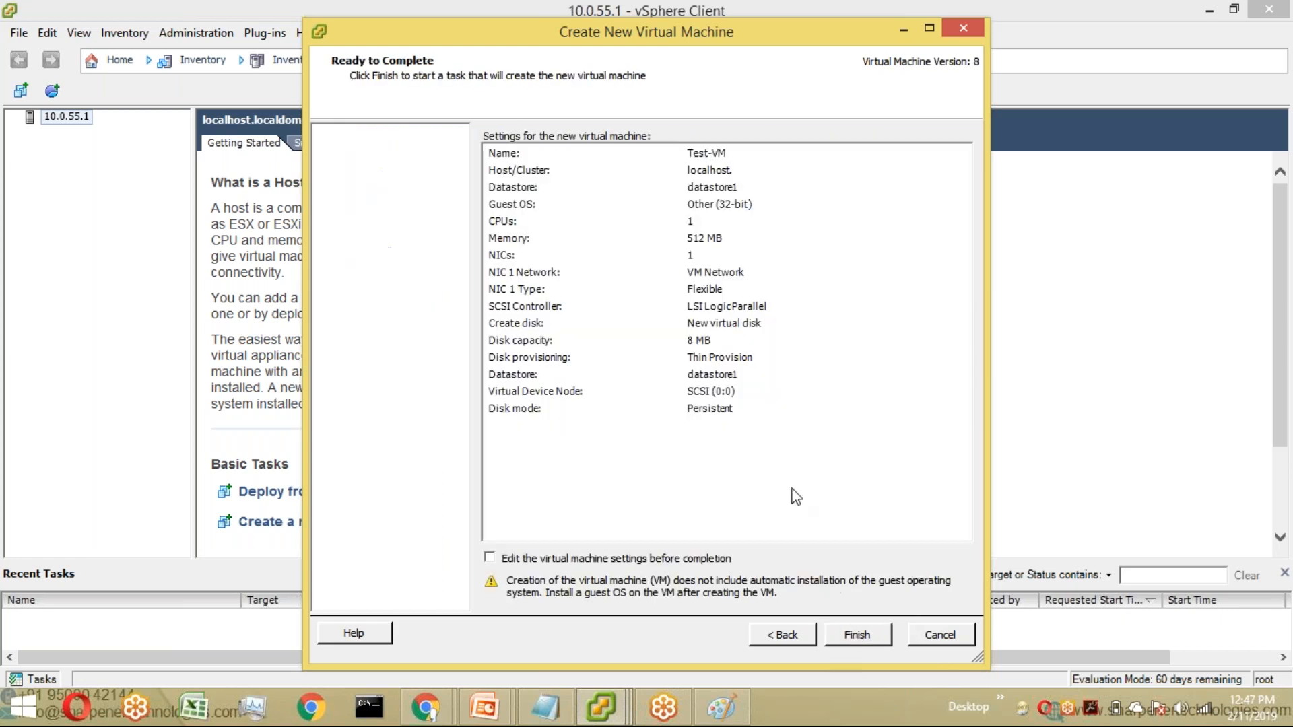
key(Return)
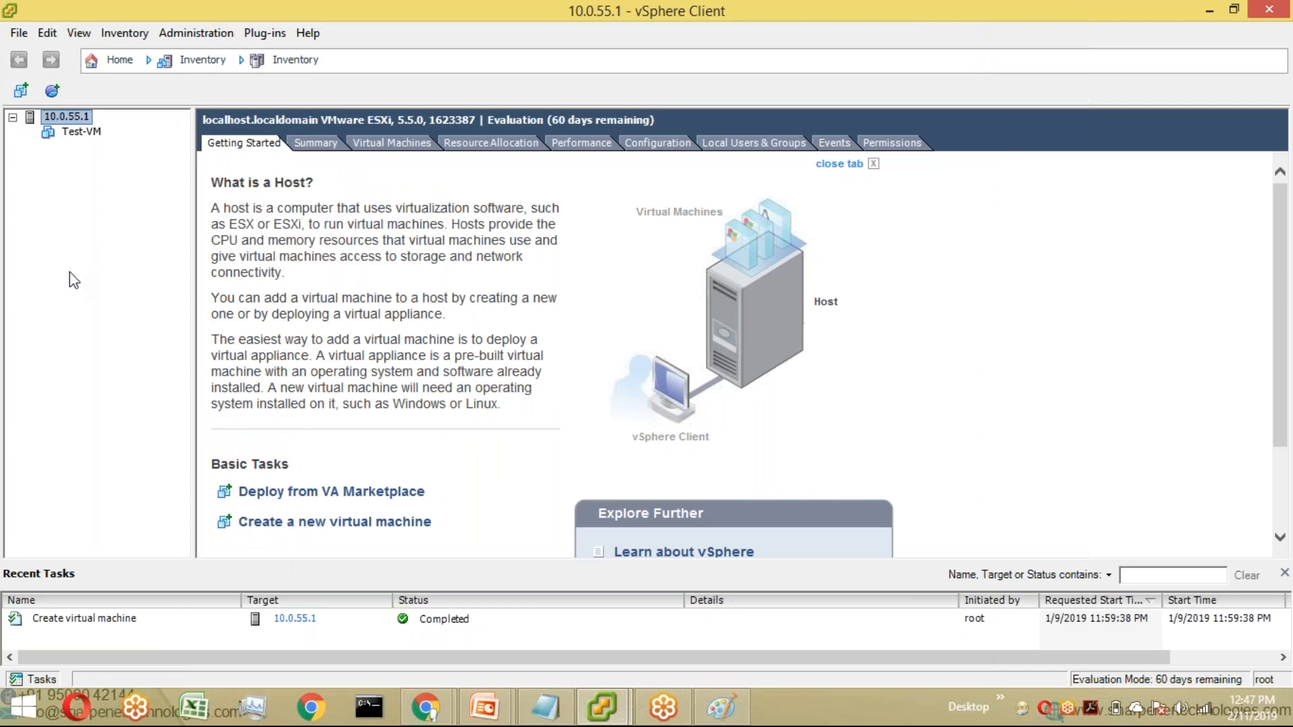
Step: Power on Test-VM and open its console
click(82, 133)
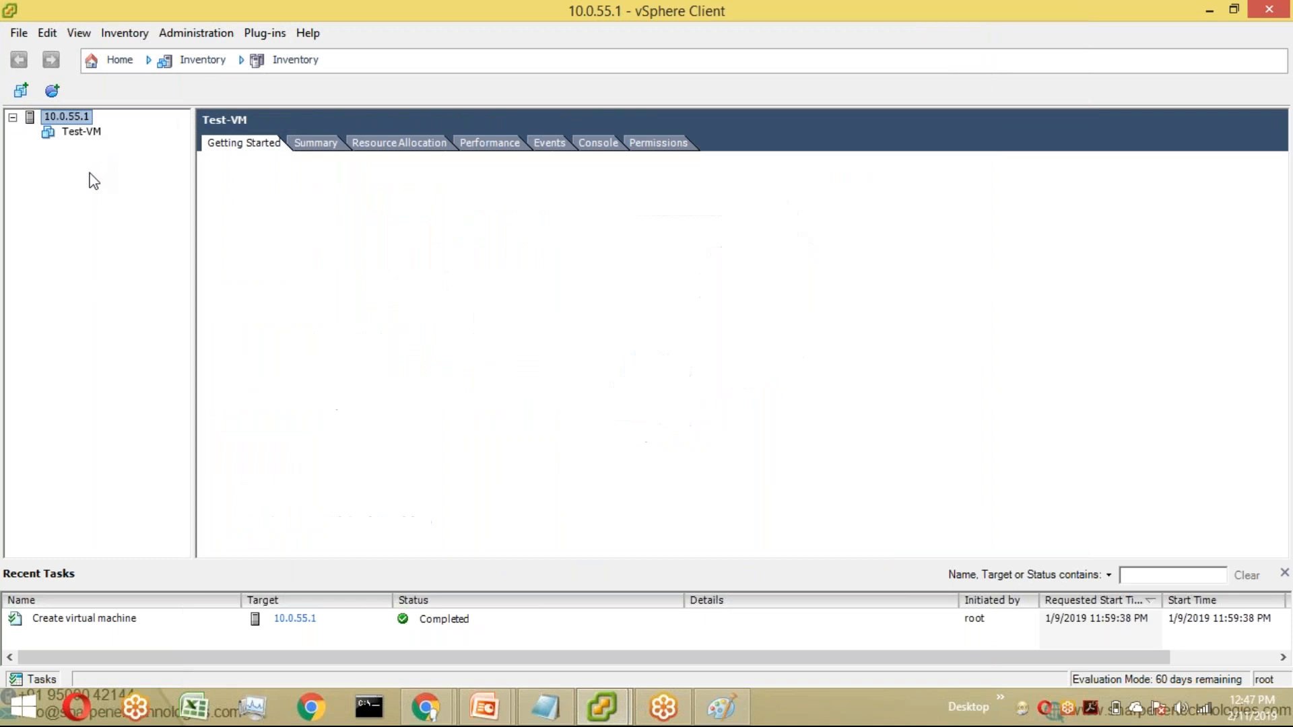
right_click(87, 133)
mouse_move(144, 142)
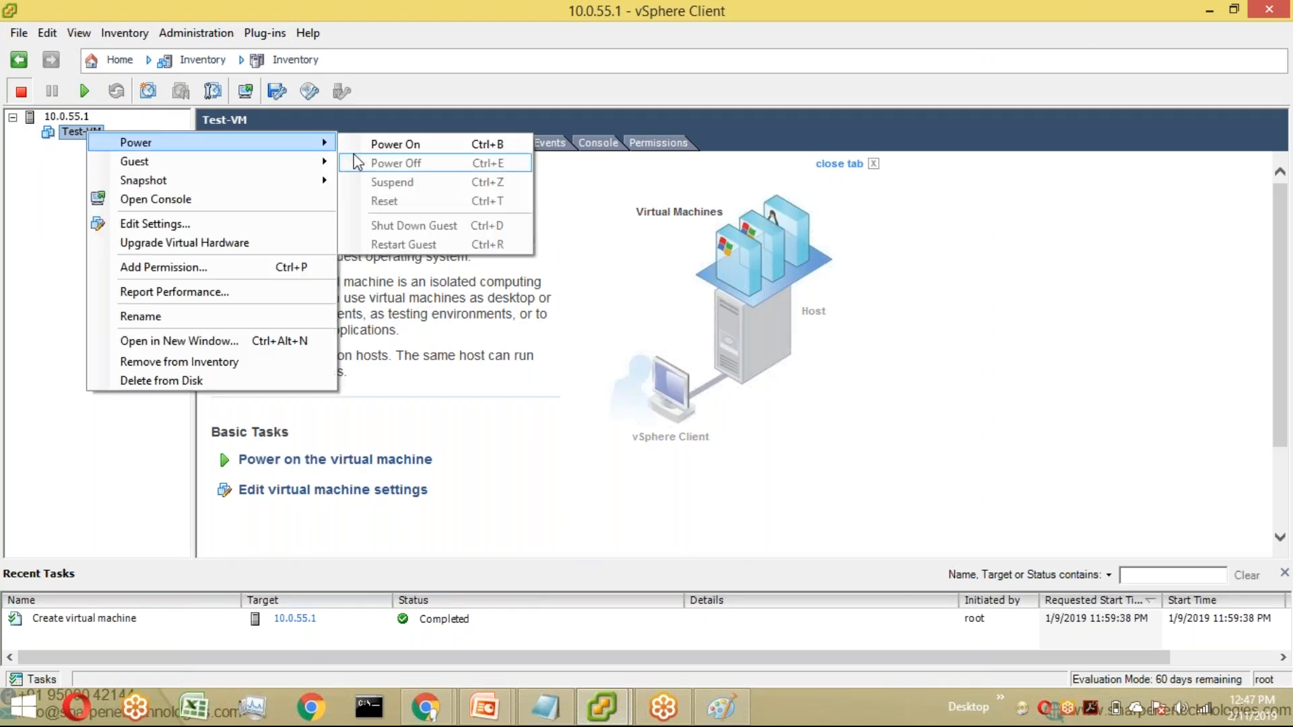
click(365, 147)
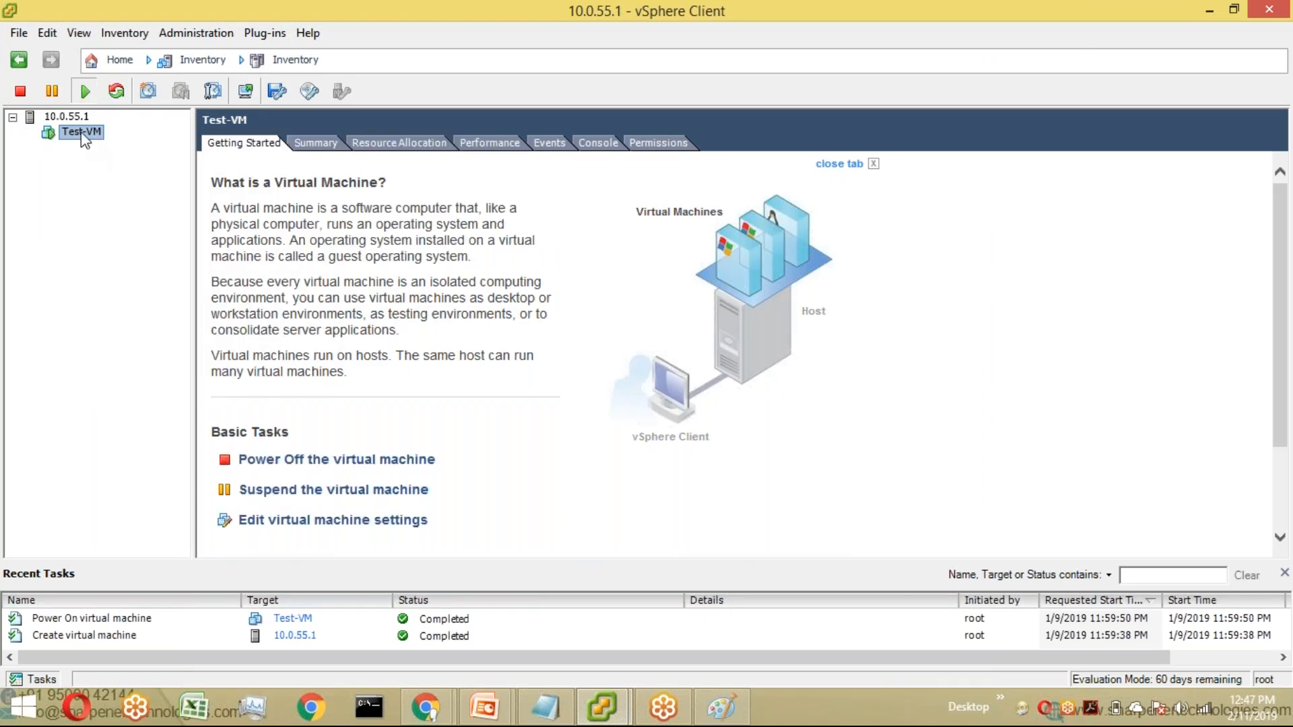
right_click(82, 133)
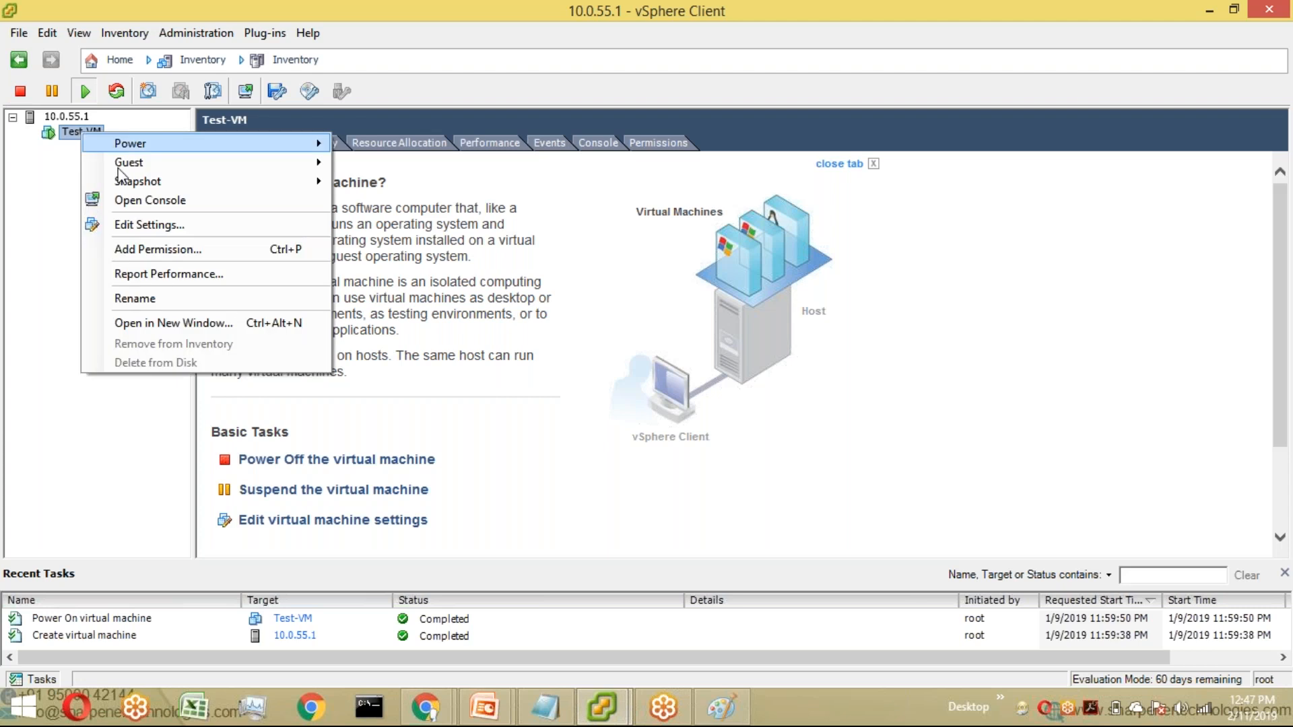
click(145, 201)
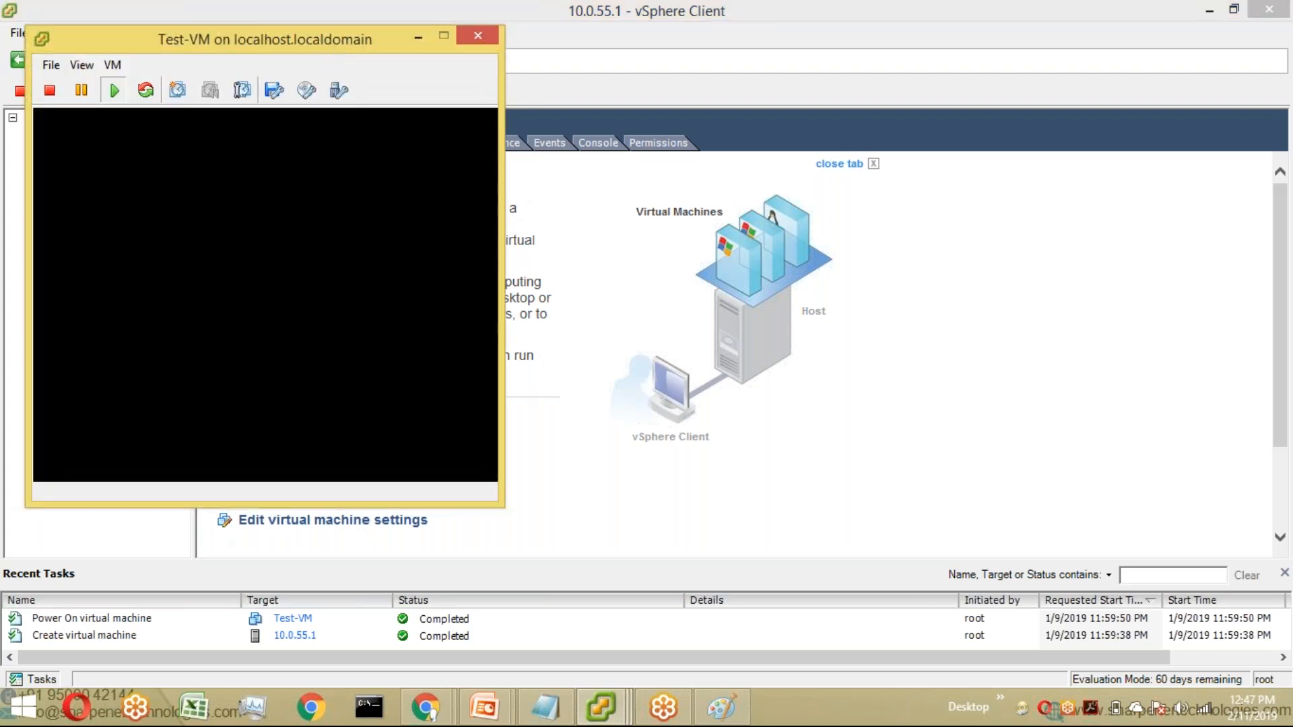
Step: Cancel the network boot in Test-VM's console, release the cursor and close the console window
drag(338, 38, 493, 137)
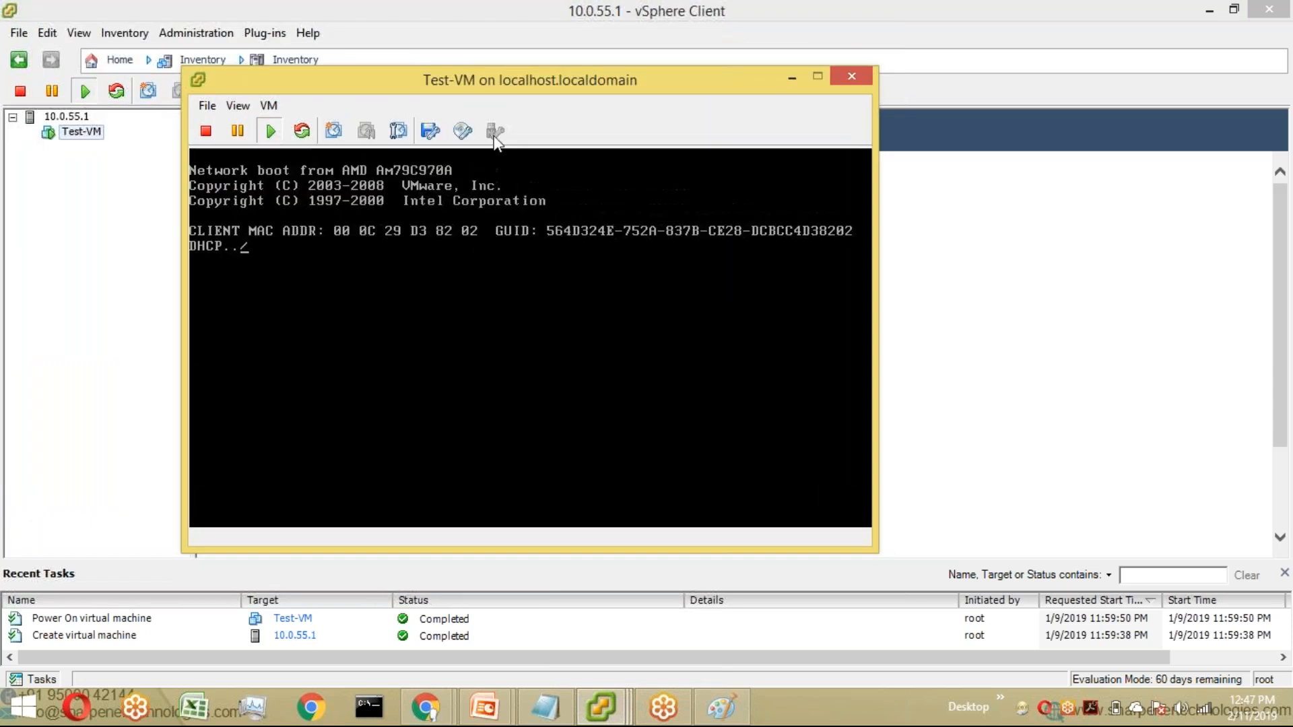
click(548, 355)
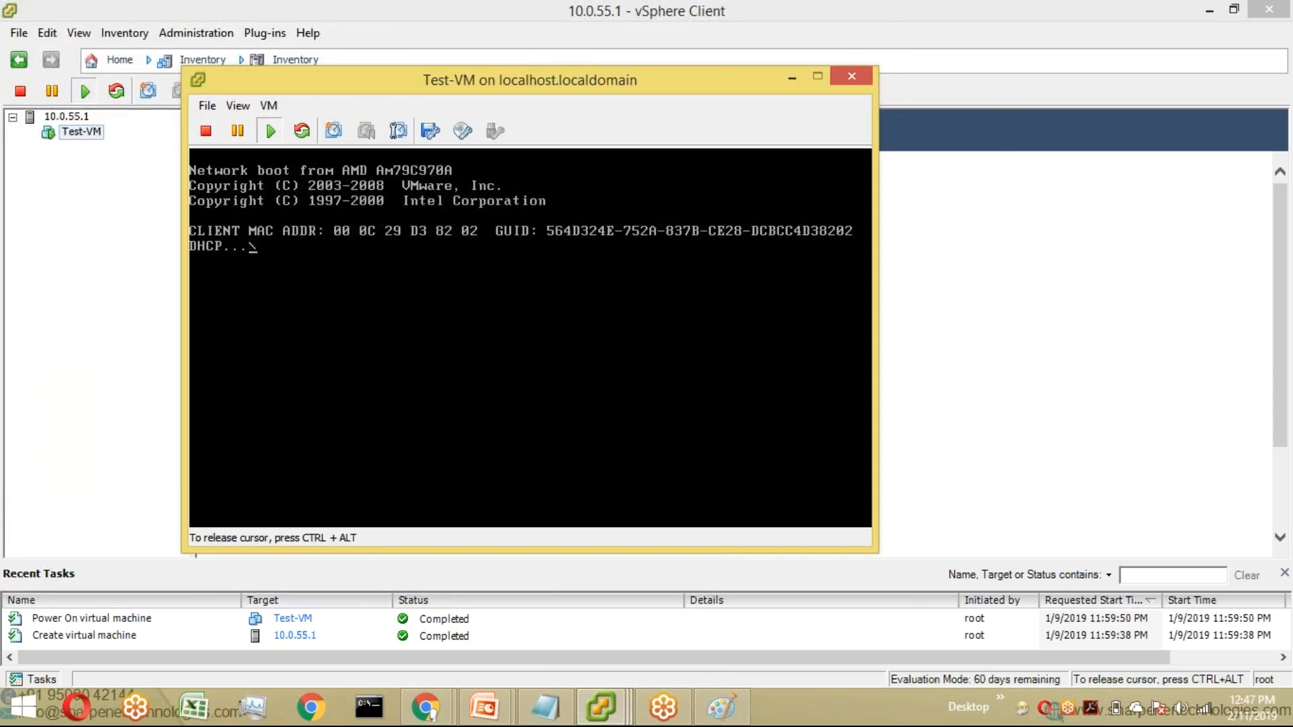
key(Escape)
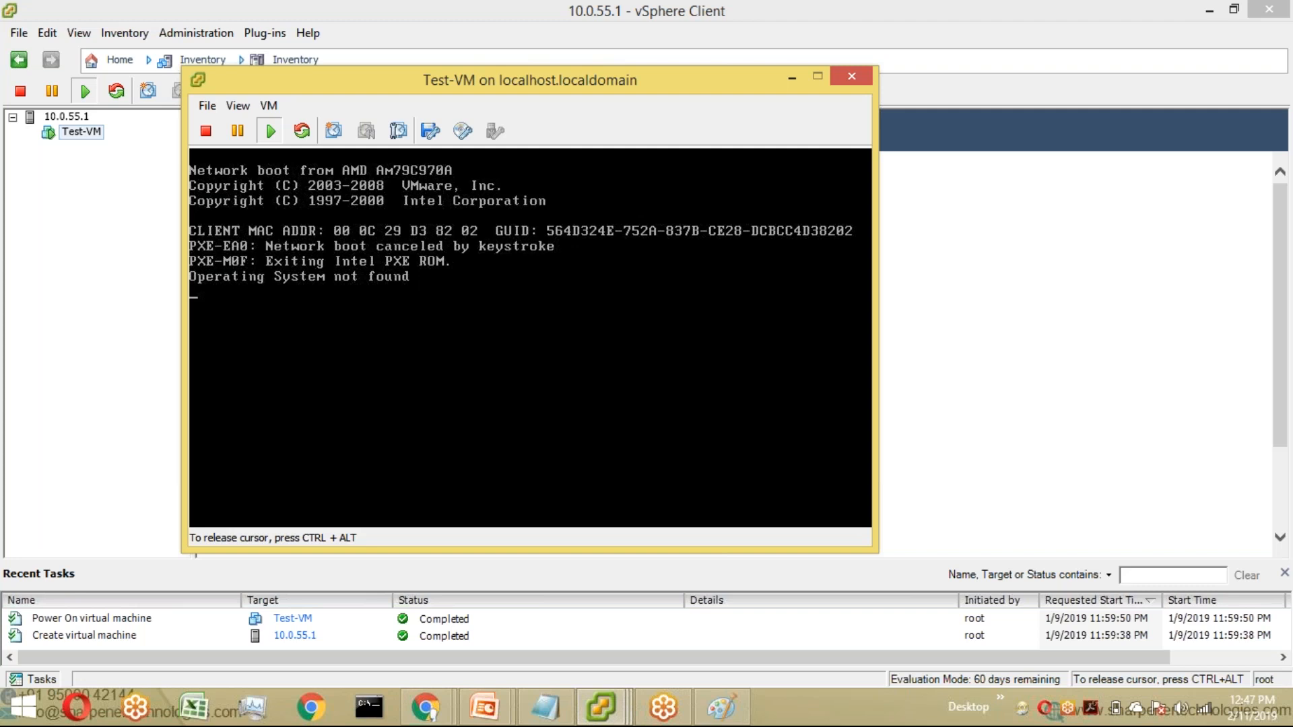
key(ctrl+alt)
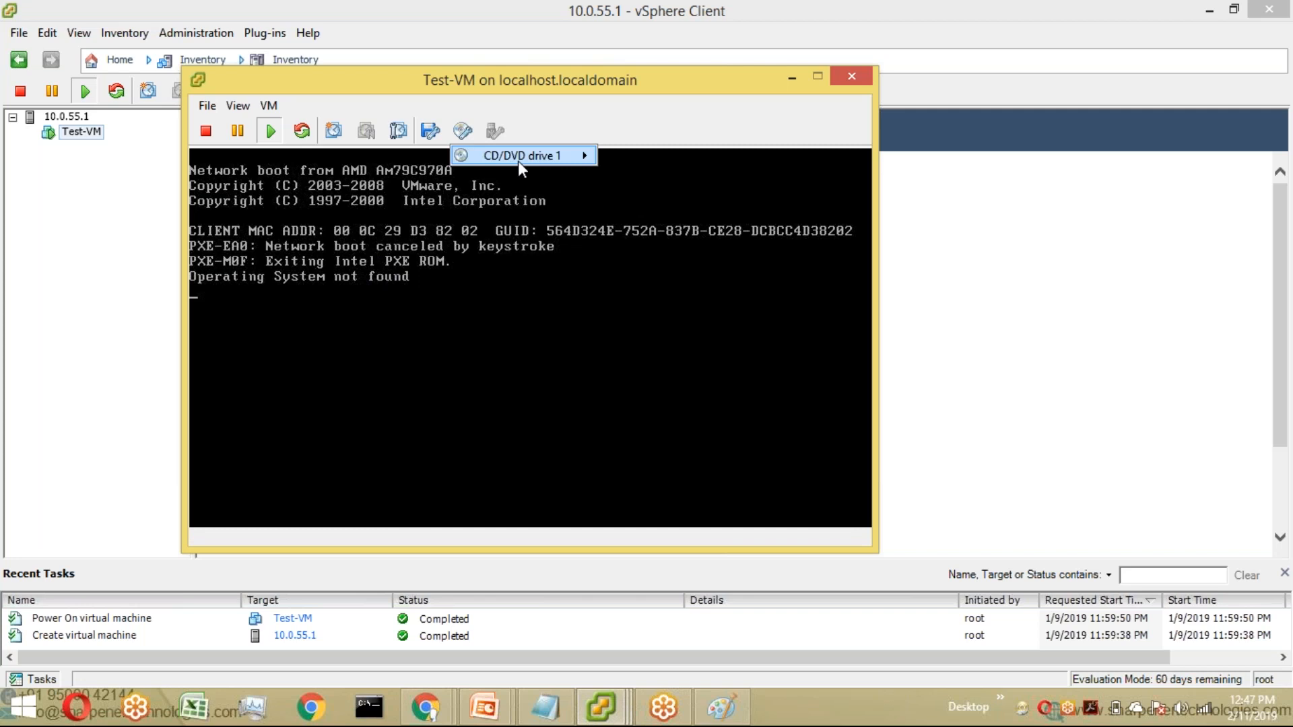
click(585, 118)
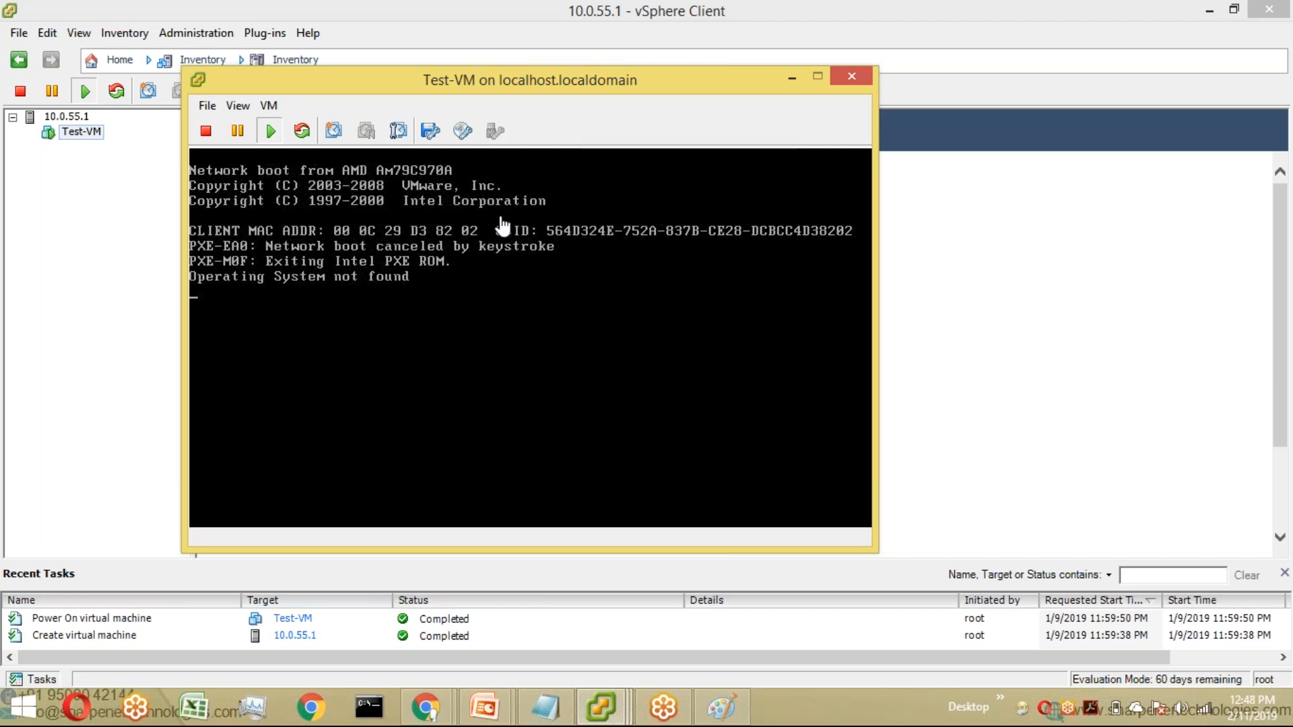
click(847, 78)
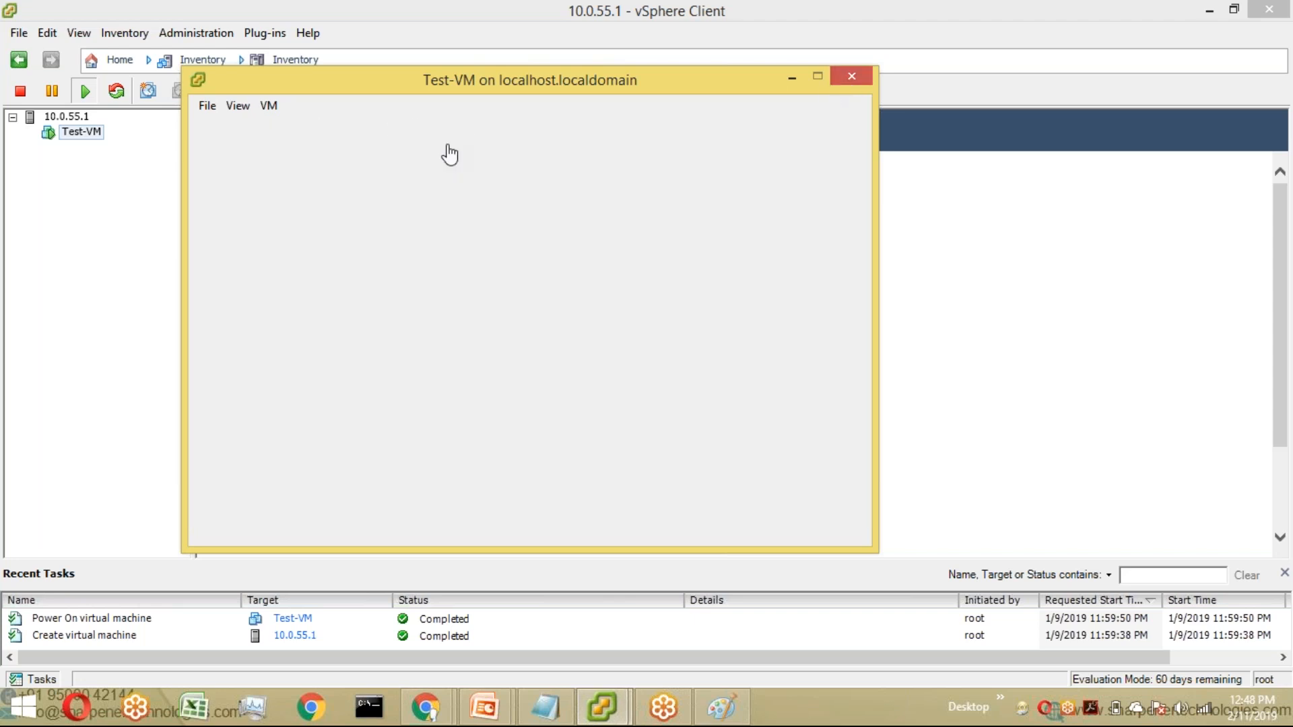
Step: Power off Test-VM and confirm the power-off
right_click(87, 133)
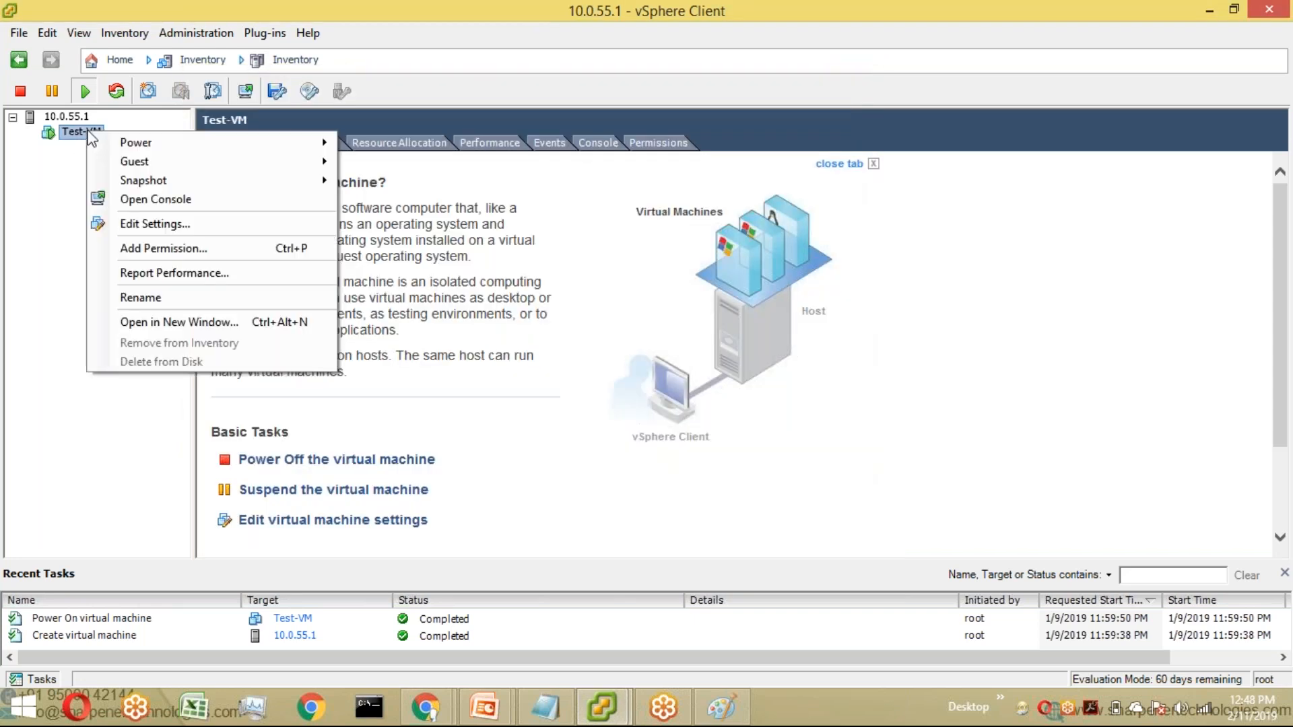
mouse_move(158, 143)
click(432, 163)
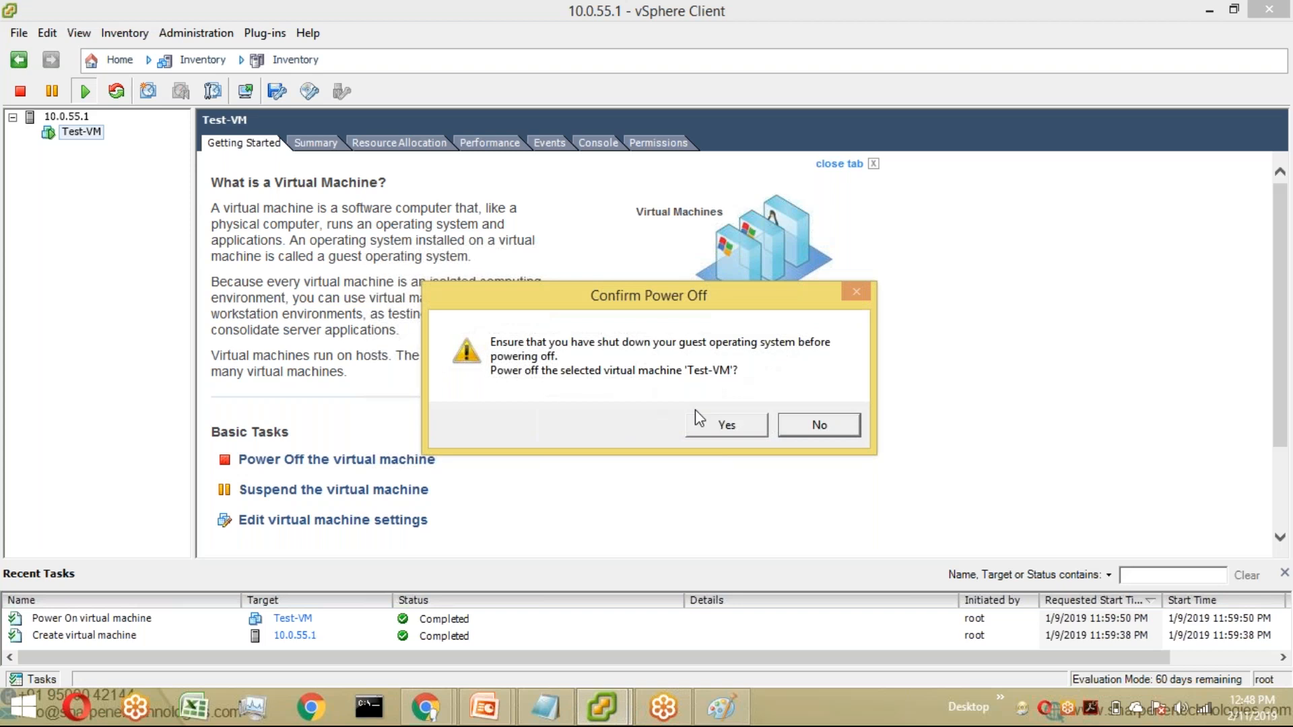
click(700, 423)
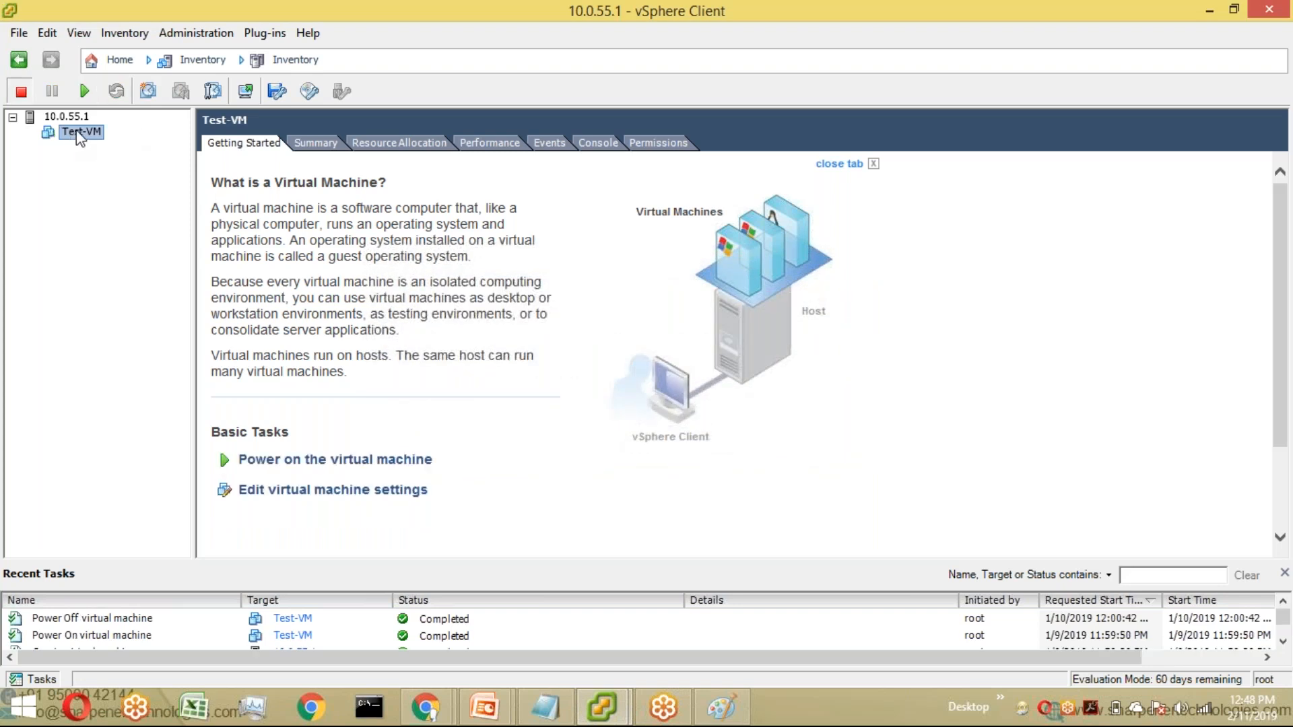
Step: Browse datastore1 from Test-VM's summary, examine the files in the Test-VM folder and close the datastore browser
click(326, 145)
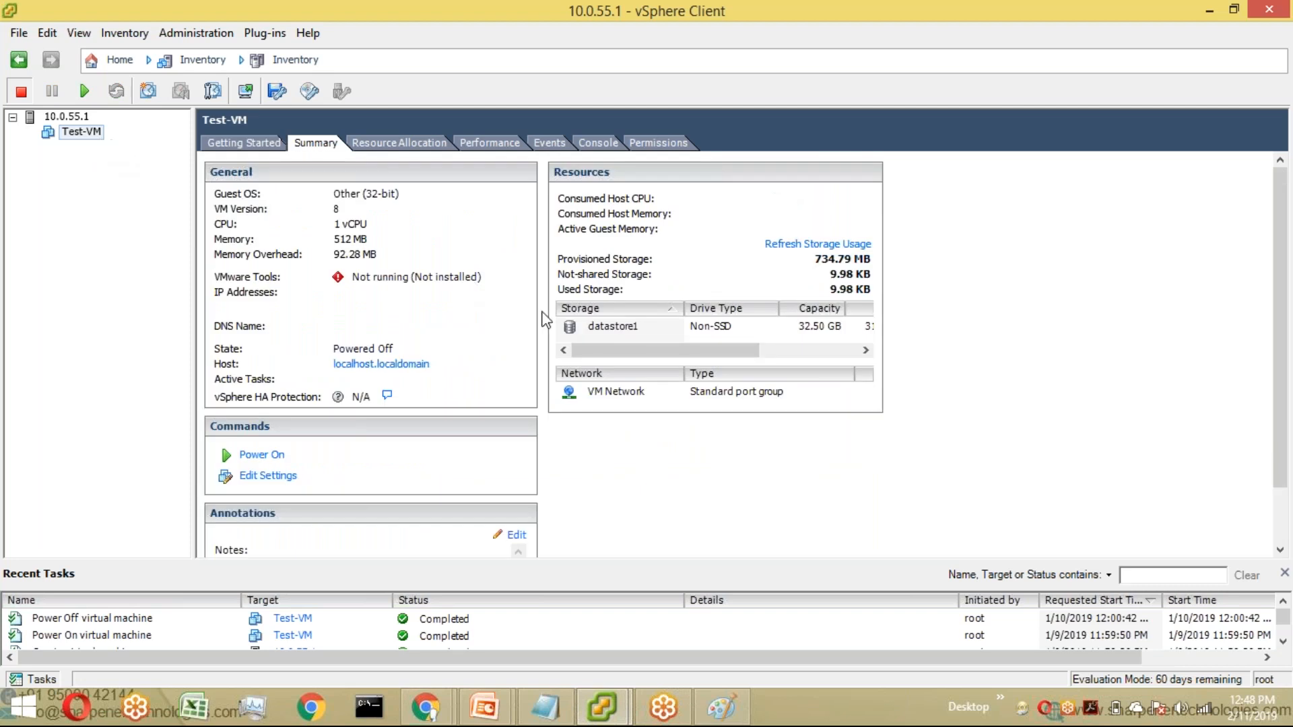
right_click(605, 330)
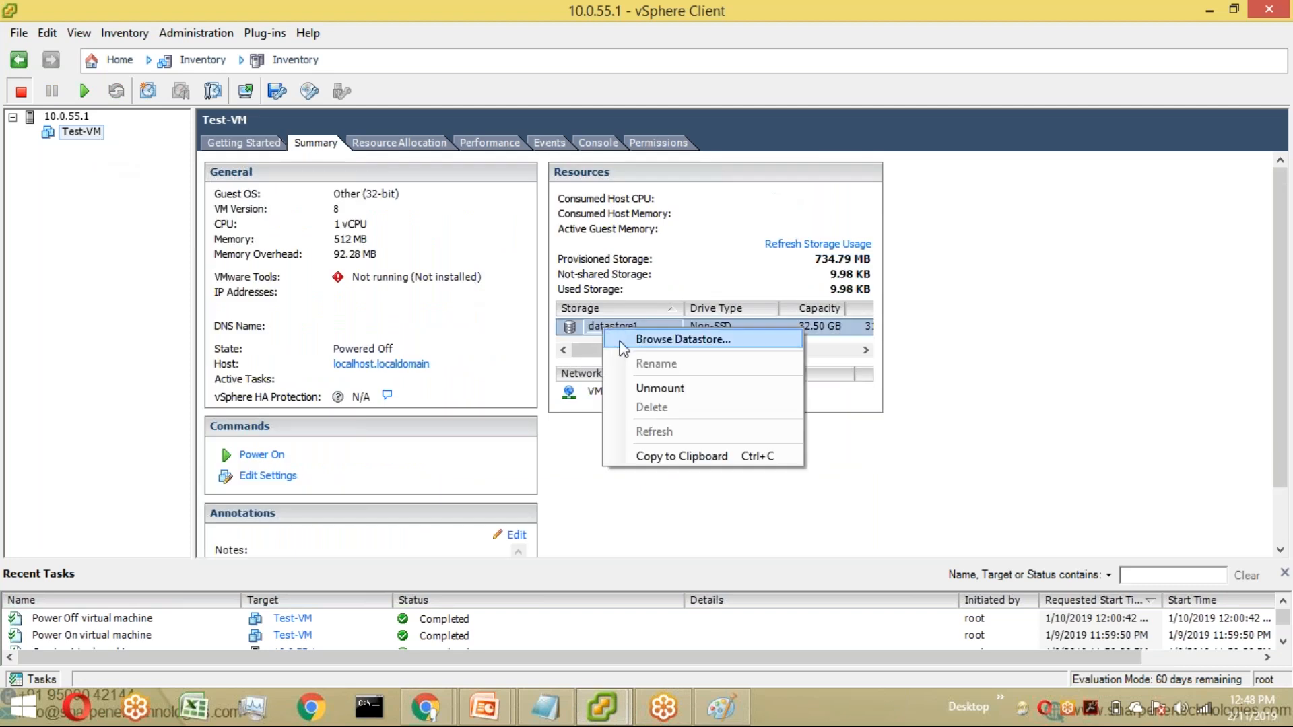
click(621, 341)
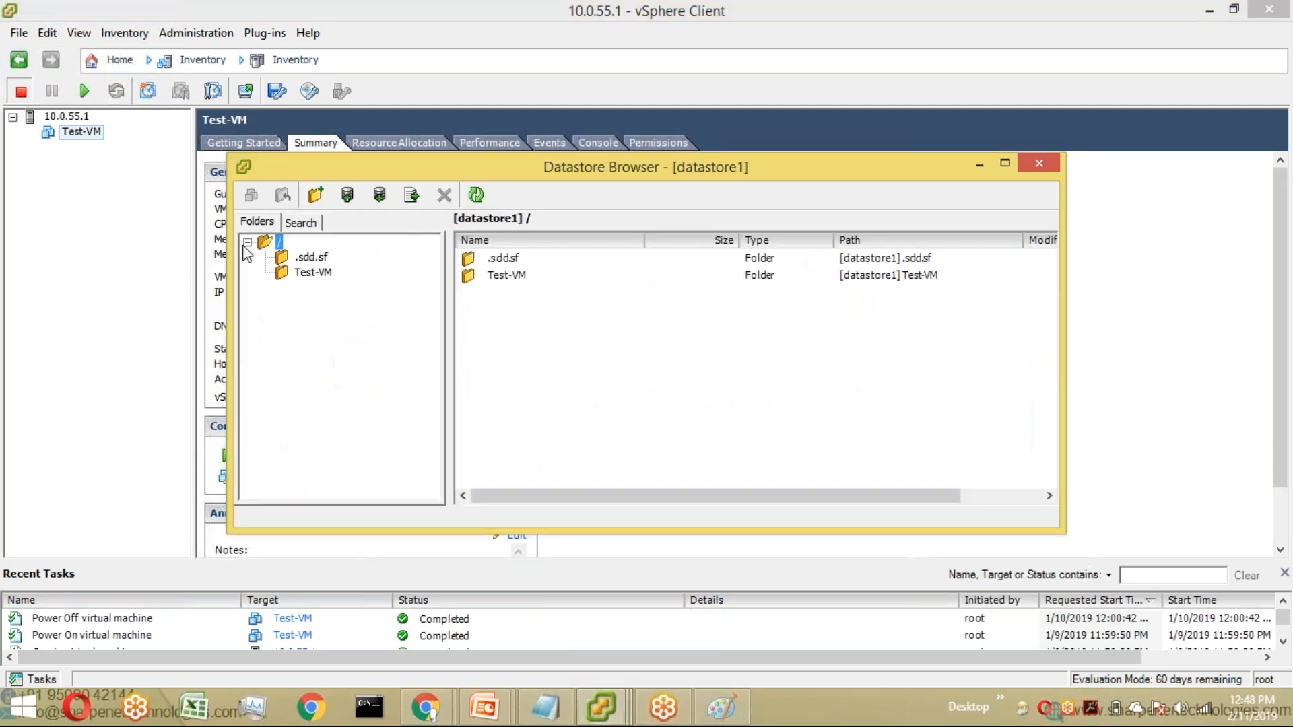
double_click(510, 283)
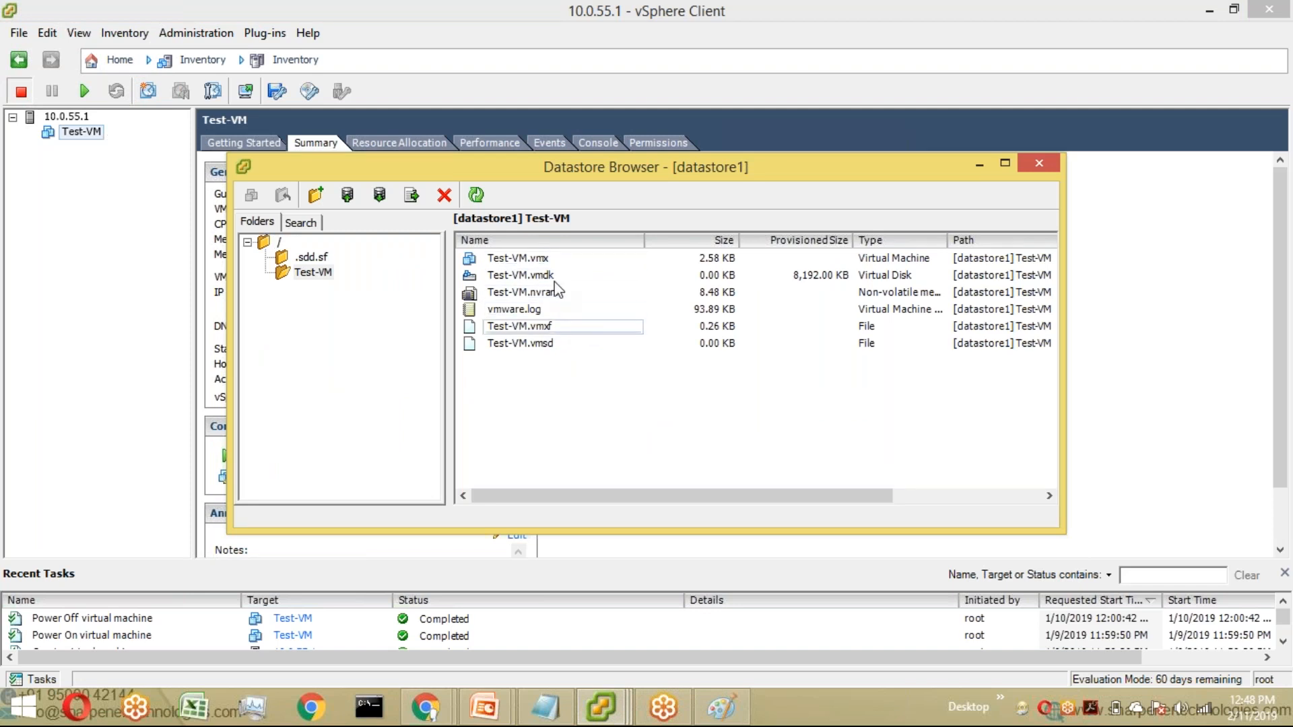
click(1041, 164)
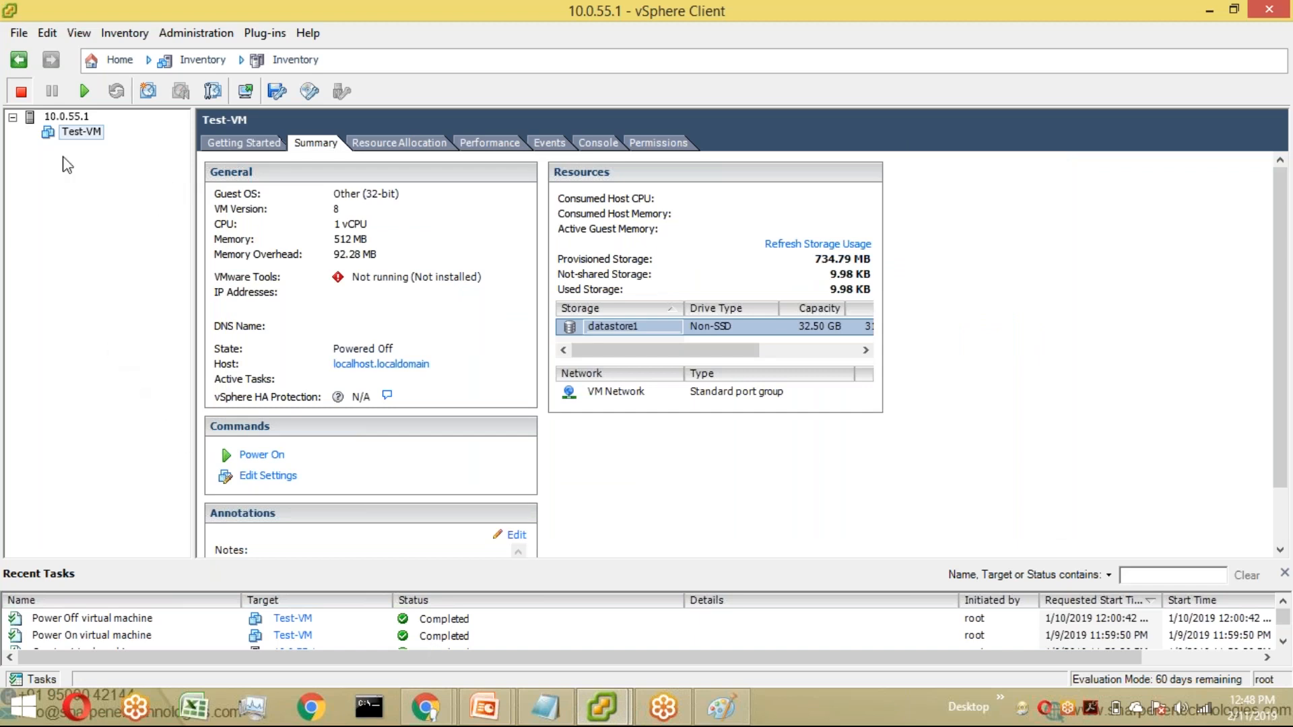
Step: Examine the summary of host 10.0.55.1, including the datastore1 entry in its storage list
click(77, 125)
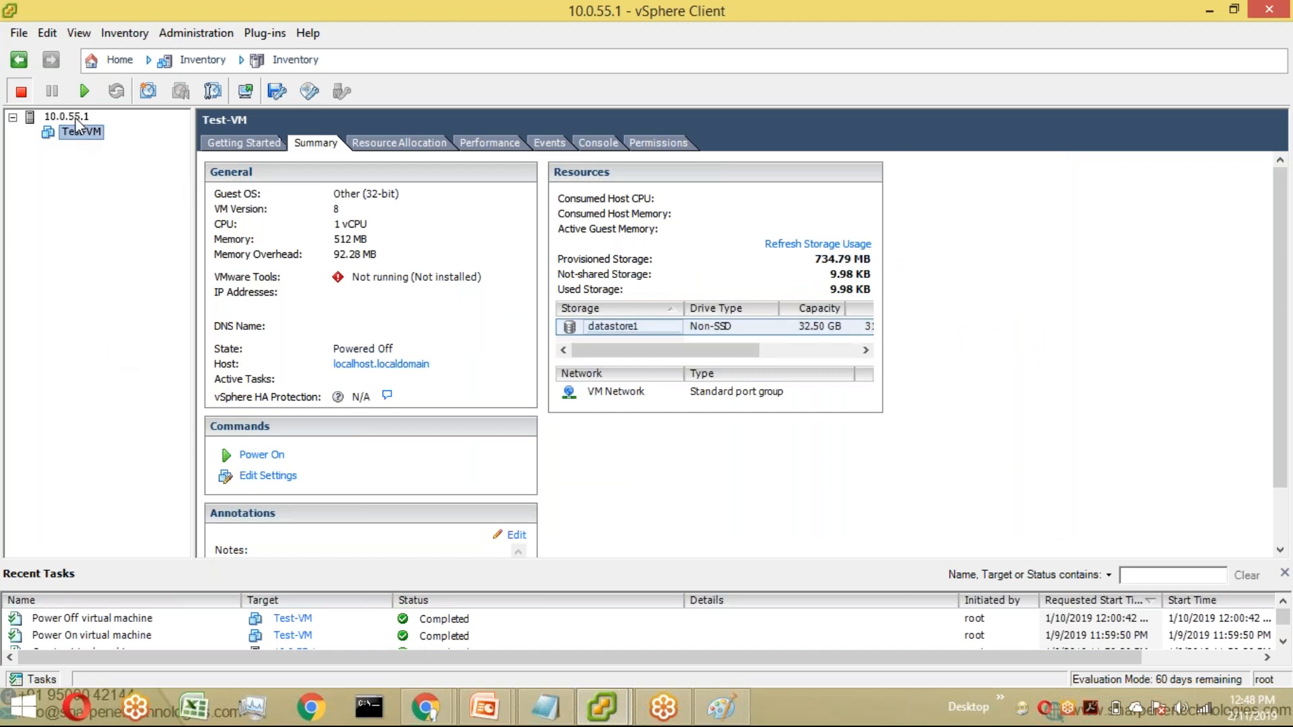
click(67, 116)
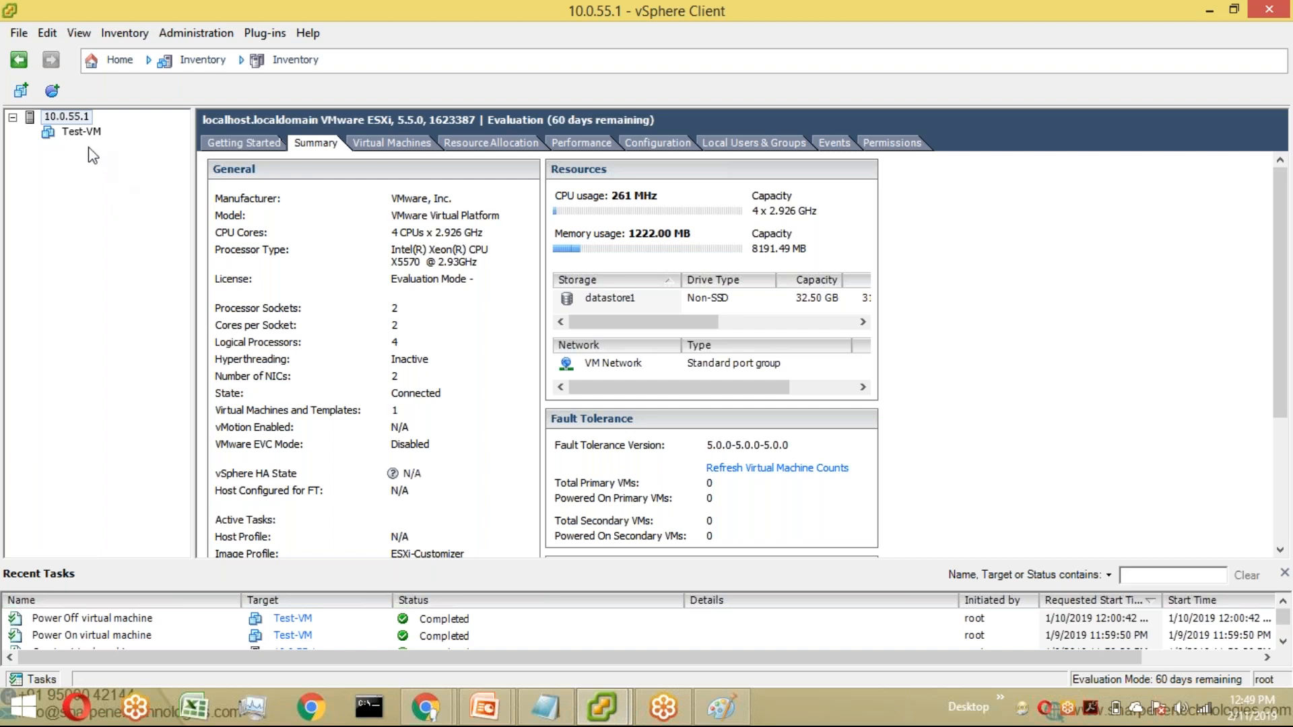
click(600, 300)
drag(621, 320, 674, 323)
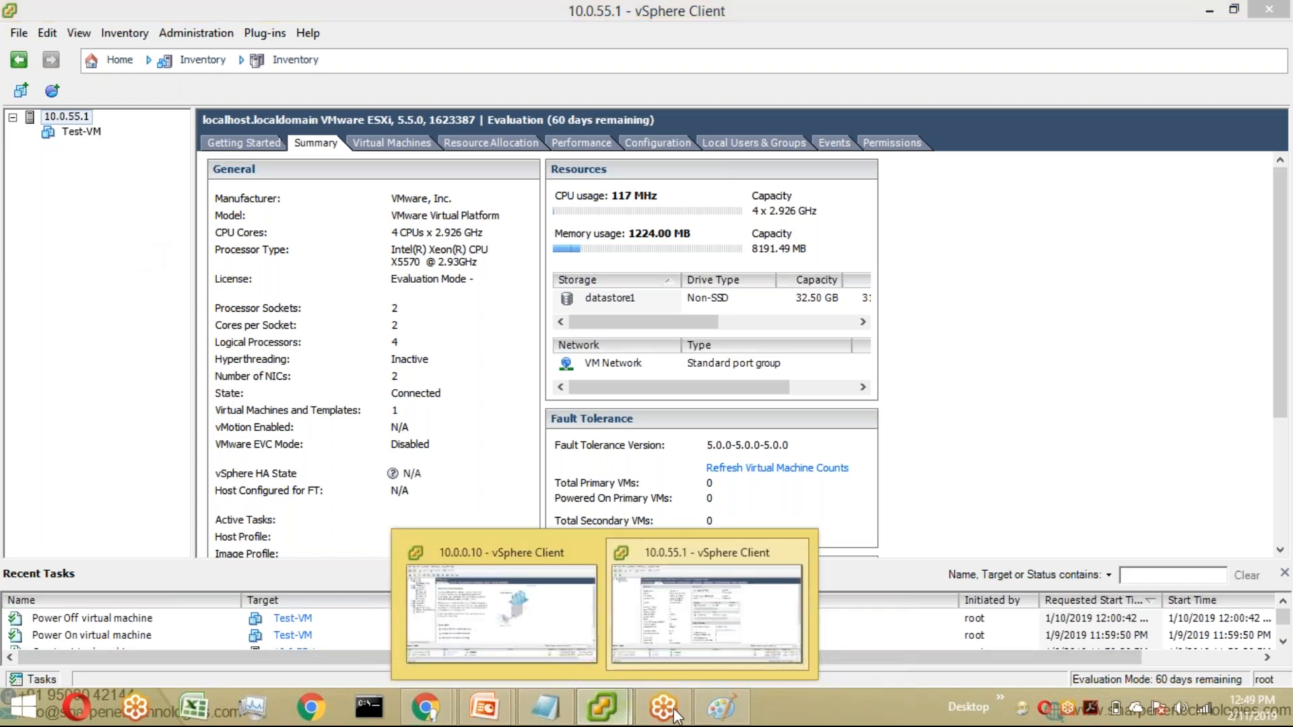
Step: Switch to Paint and draw a black connector running right from the switch box below Win 8 and up to a new server position
click(721, 707)
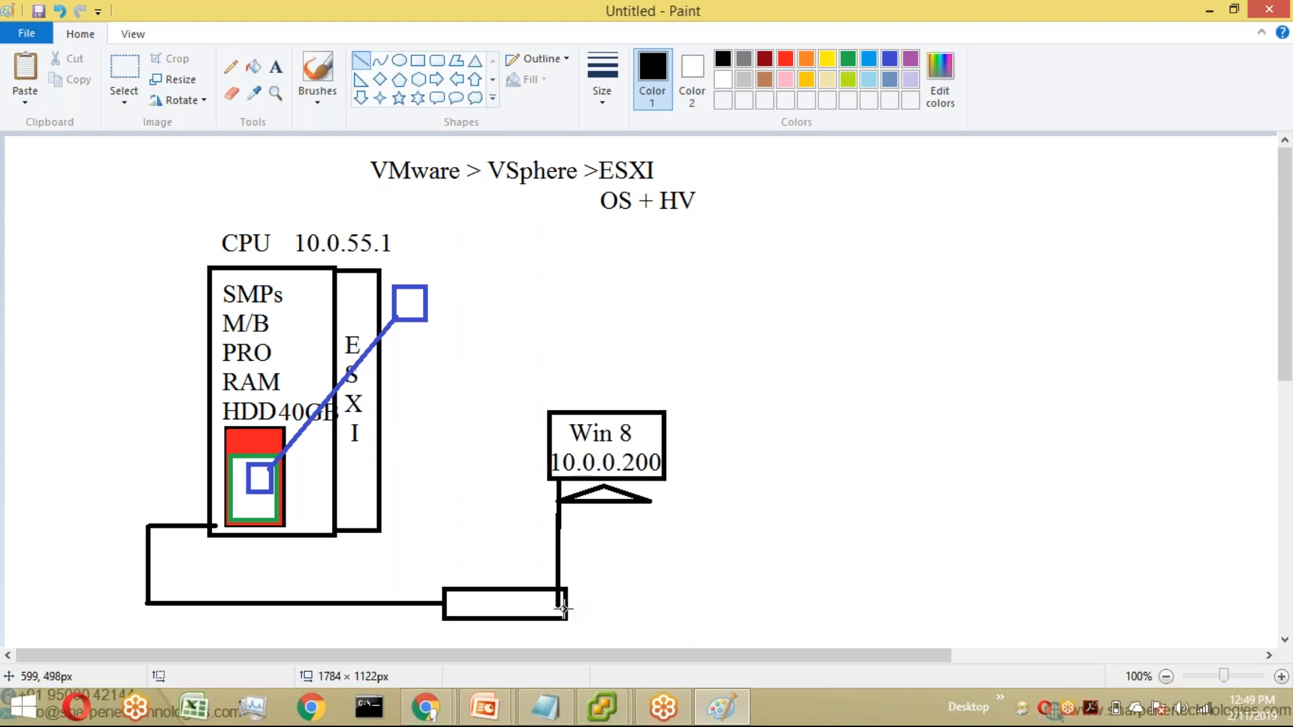
mouse_move(560, 610)
mouse_down()
mouse_move(878, 611)
mouse_move(878, 500)
mouse_up()
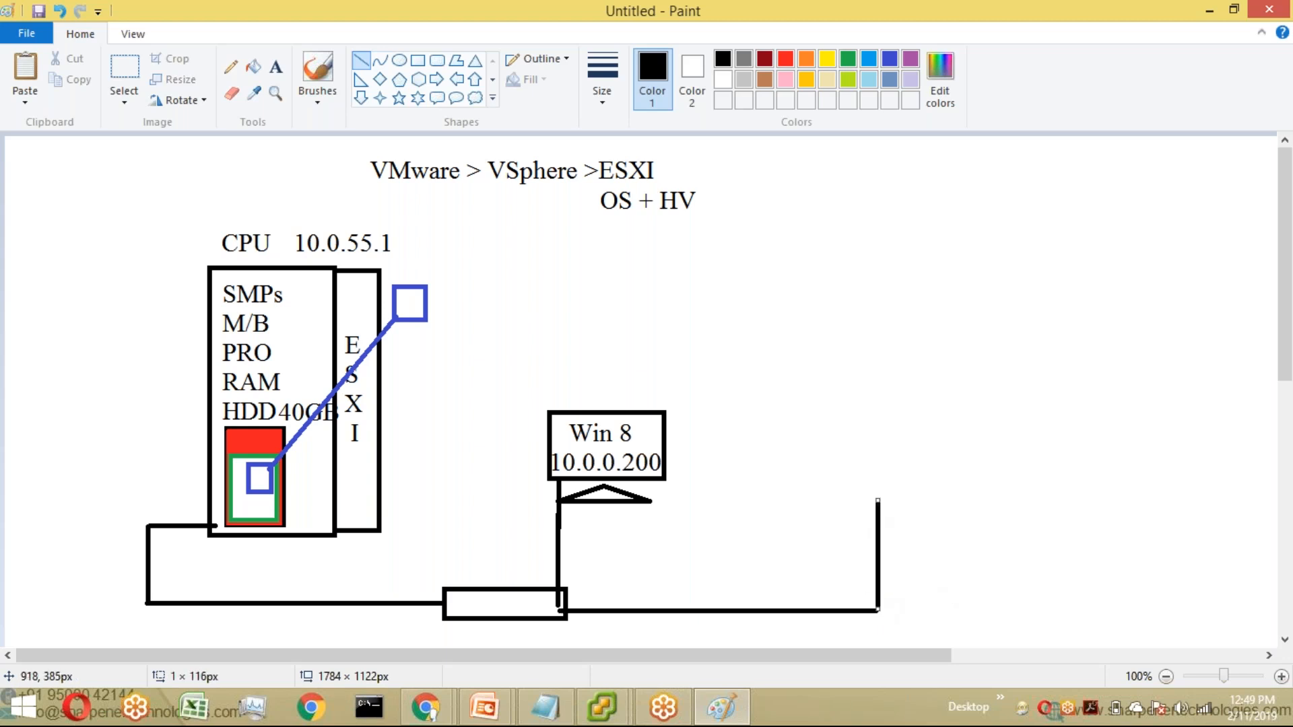
click(321, 169)
Step: Draw a black rectangle about 100 × 307 px on top of the new connector for the second server
click(418, 60)
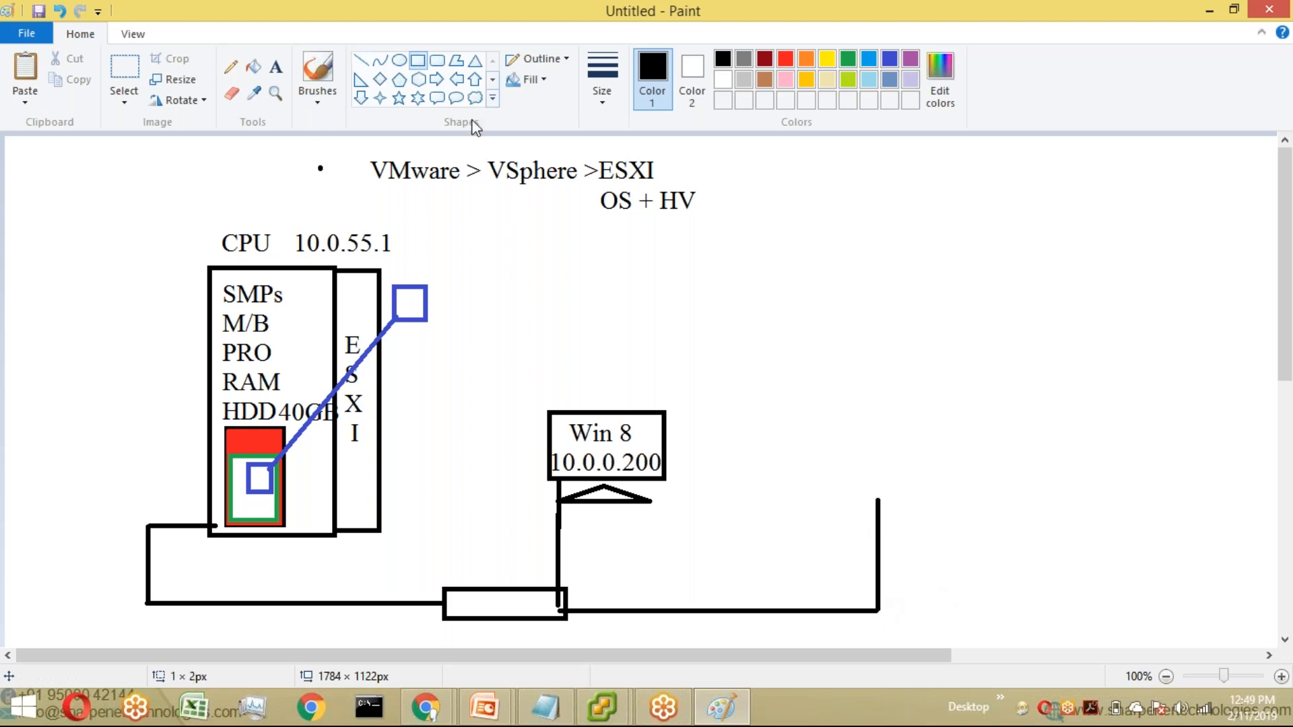
drag(872, 314, 968, 498)
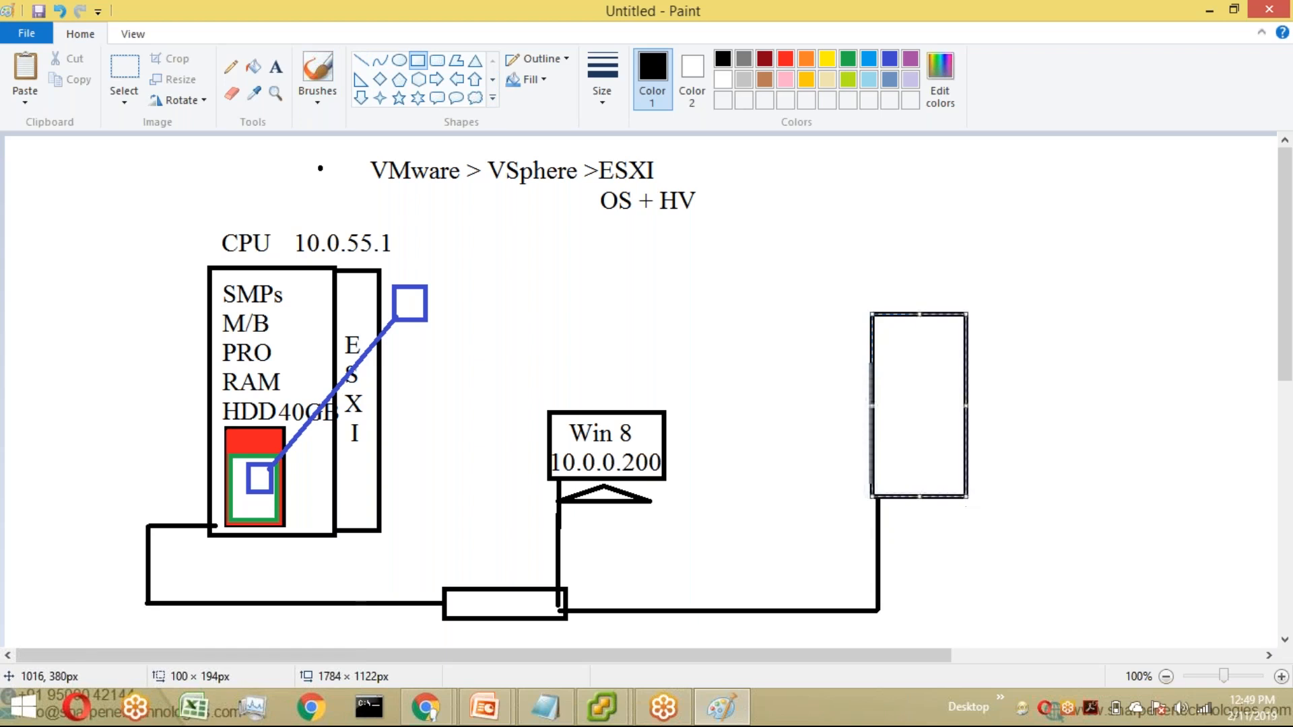
drag(920, 314, 916, 206)
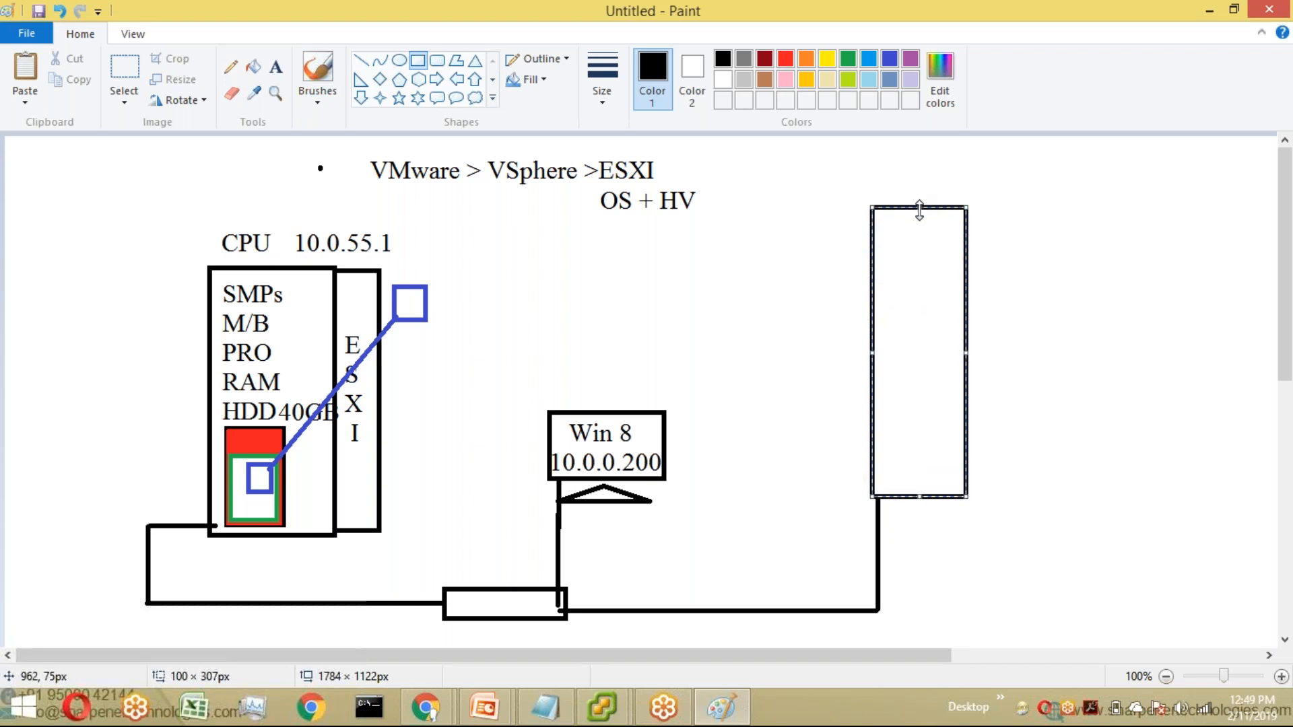
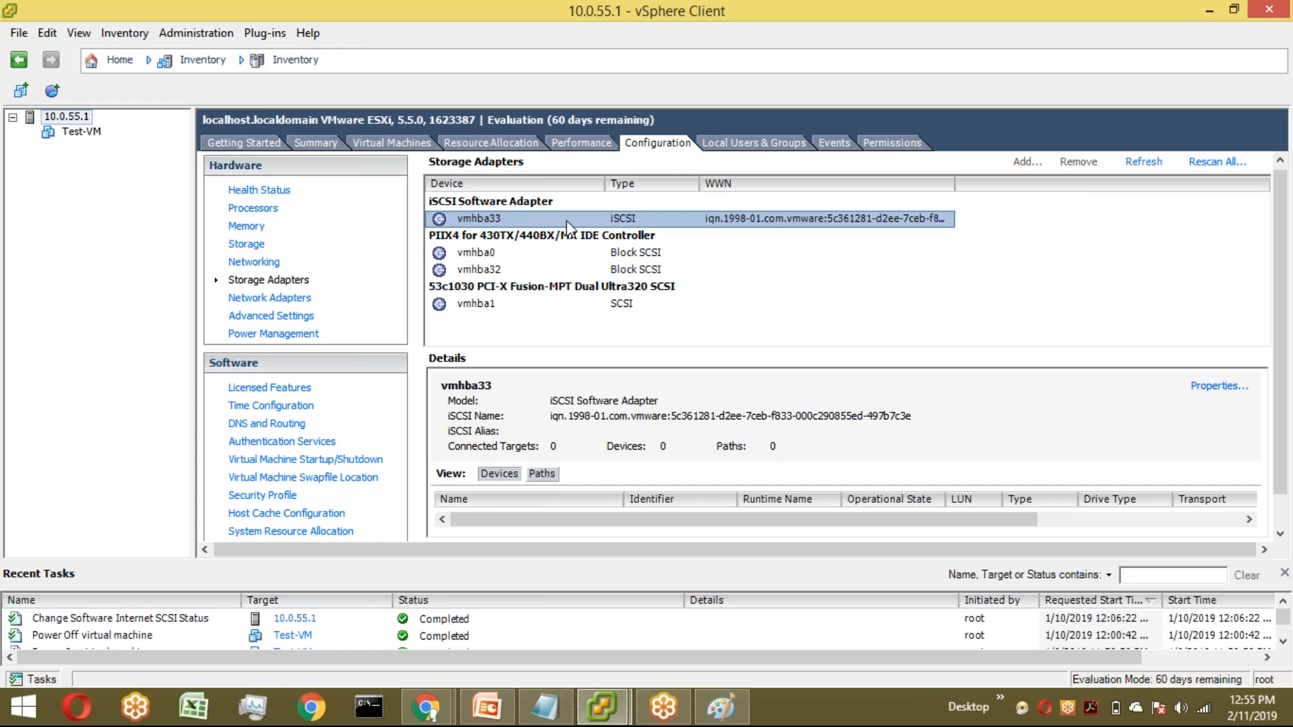
Step: Add 10.0.0.100 with port 3260 as a dynamic discovery send target for the iSCSI software adapter vmhba33 and close its properties
right_click(567, 220)
click(610, 251)
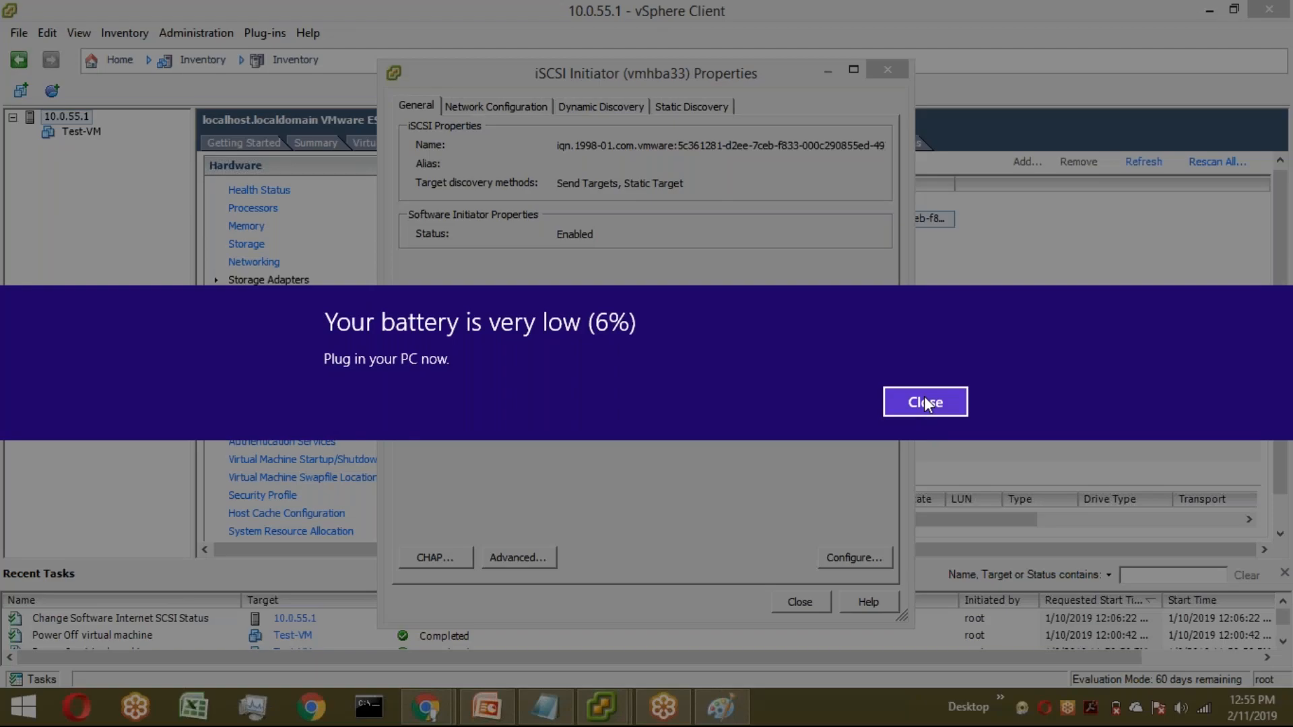
click(926, 402)
click(622, 110)
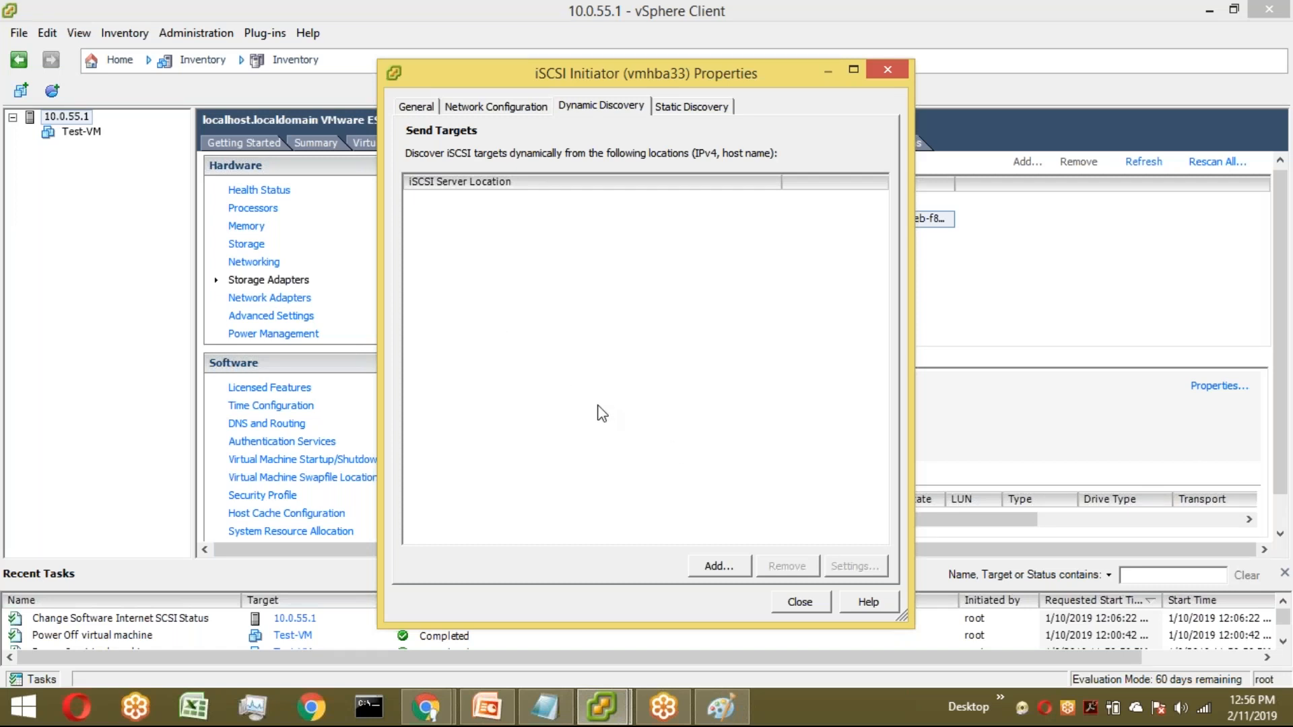
click(740, 573)
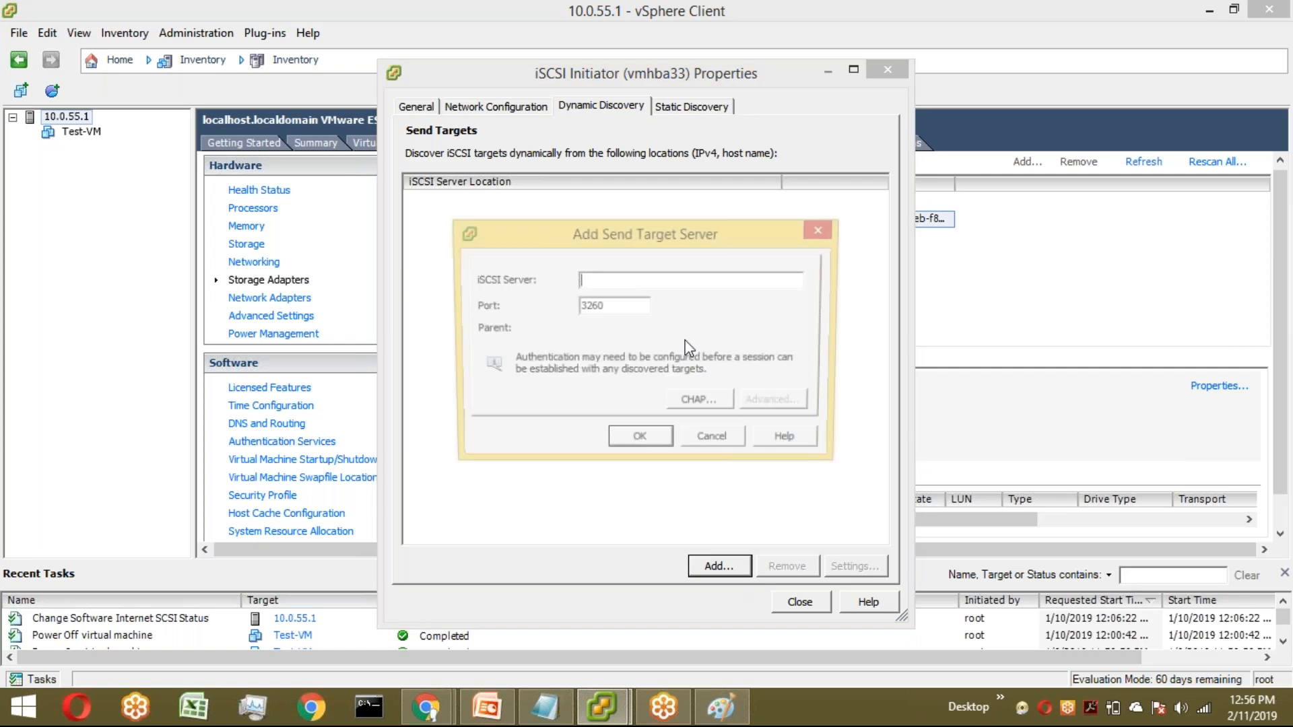
text(10.0.0.100)
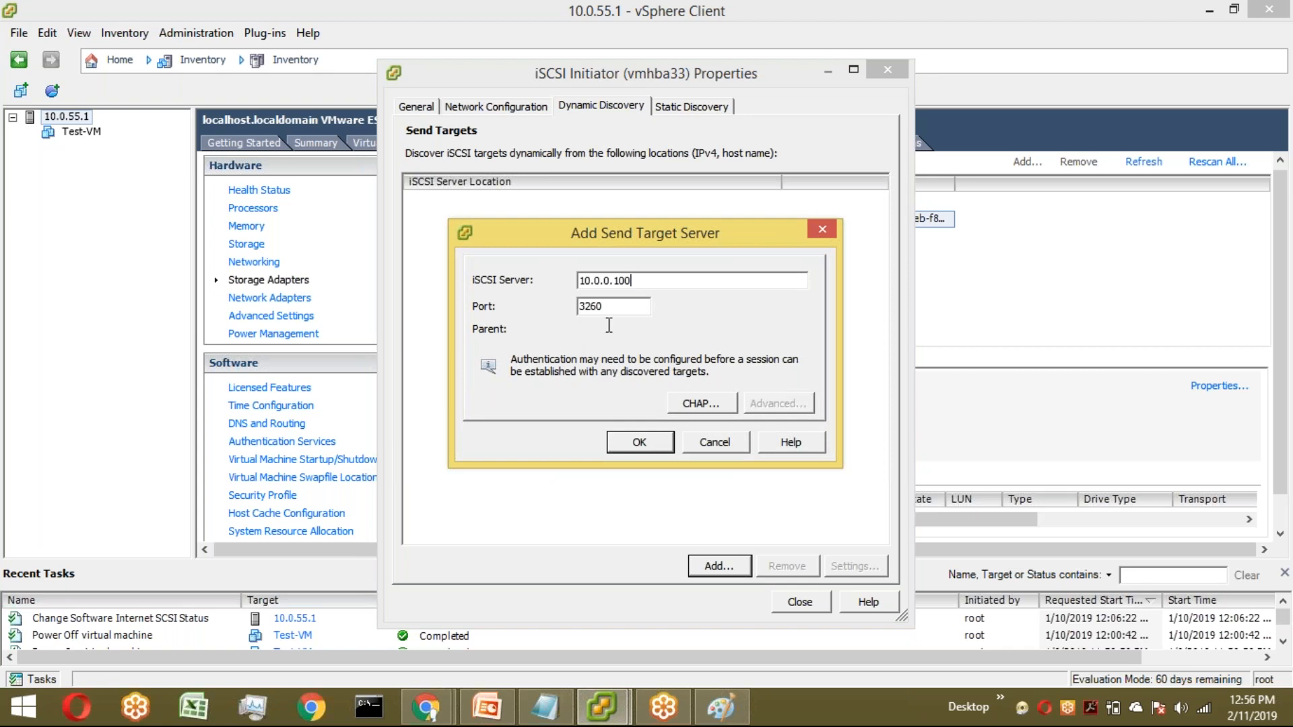
drag(623, 308, 580, 310)
click(648, 445)
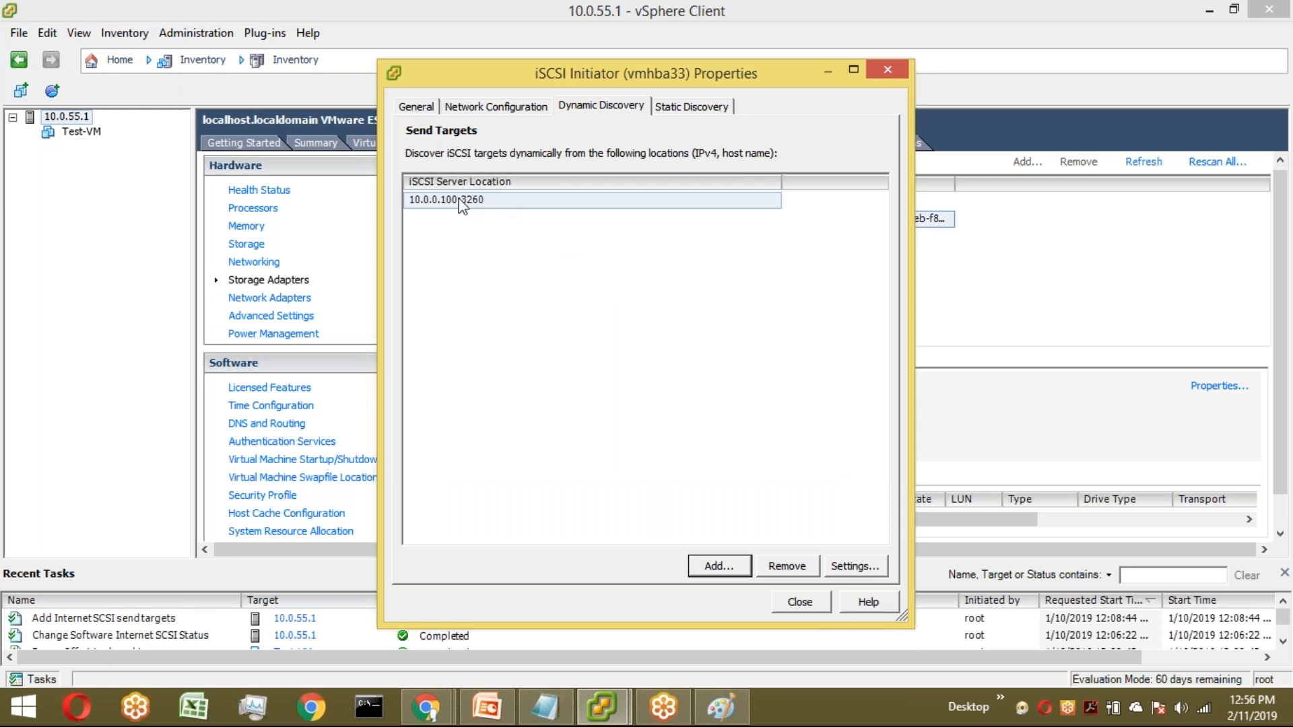
click(799, 601)
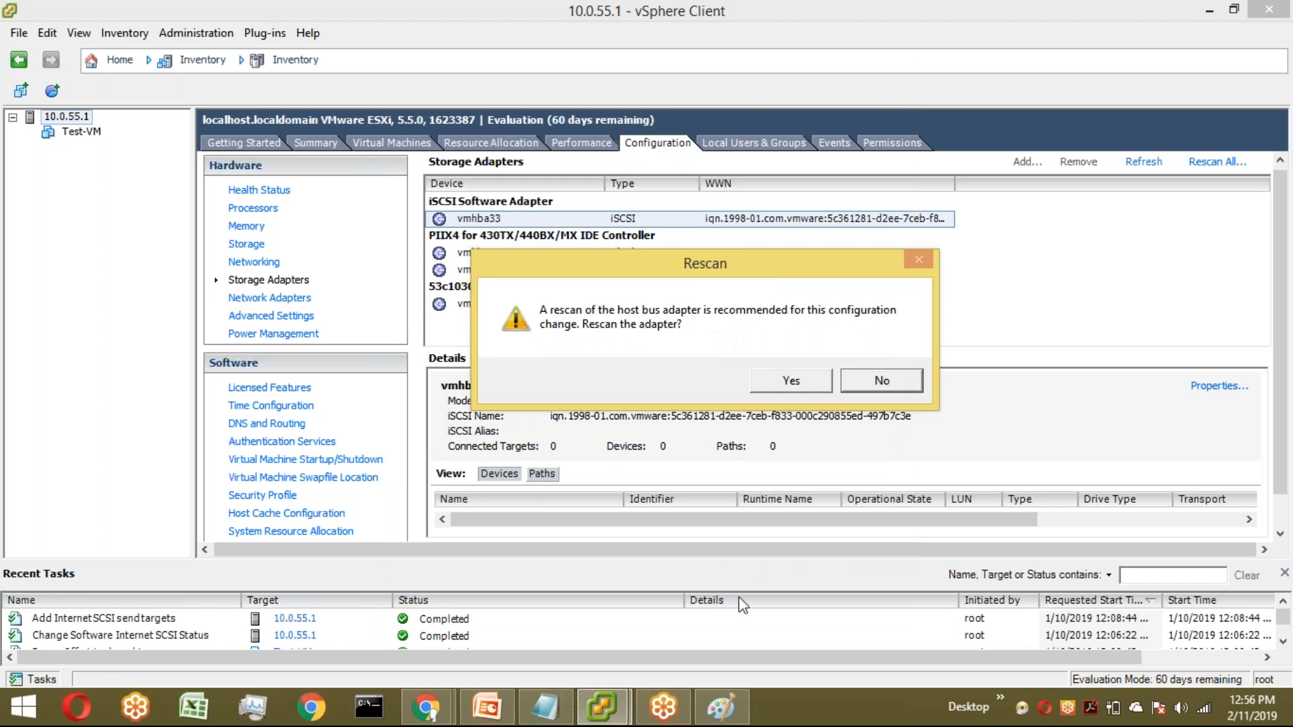
Step: Switch to Paint to review the iSCSI target server 10.0.0.100 in the network diagram, and return to the vSphere Client
click(722, 711)
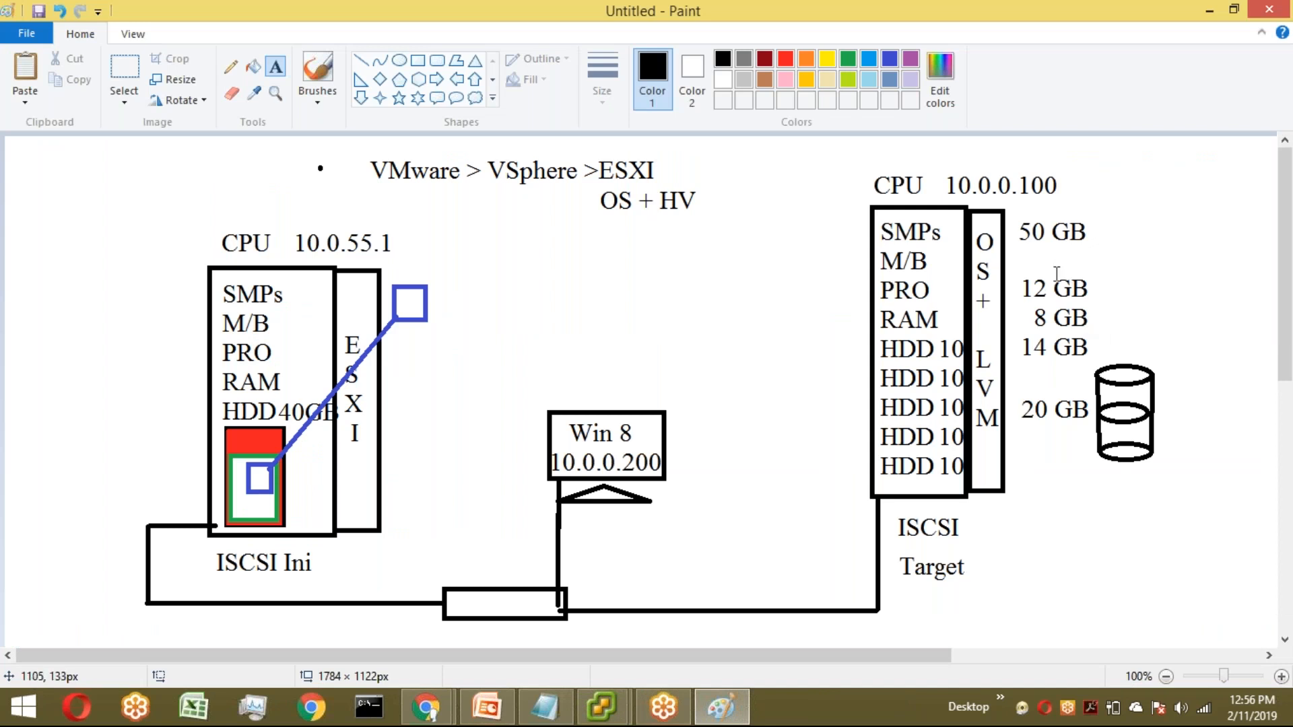
click(1210, 9)
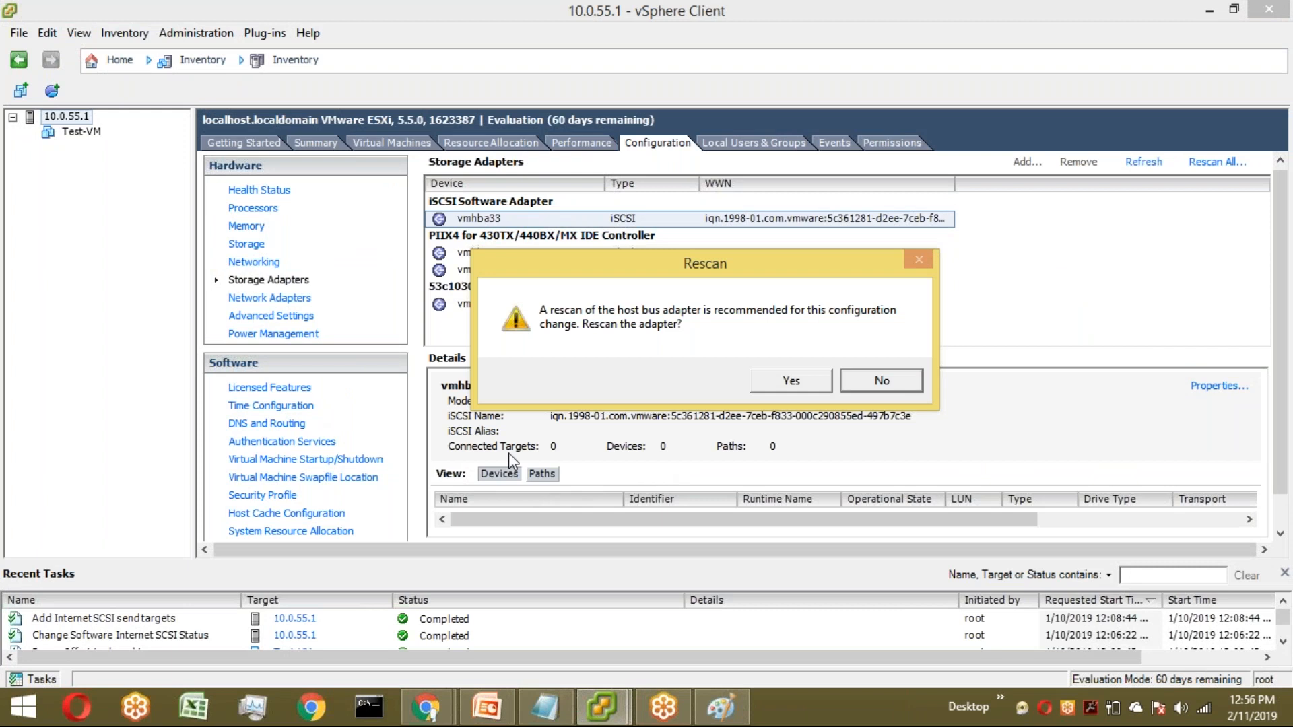
click(741, 721)
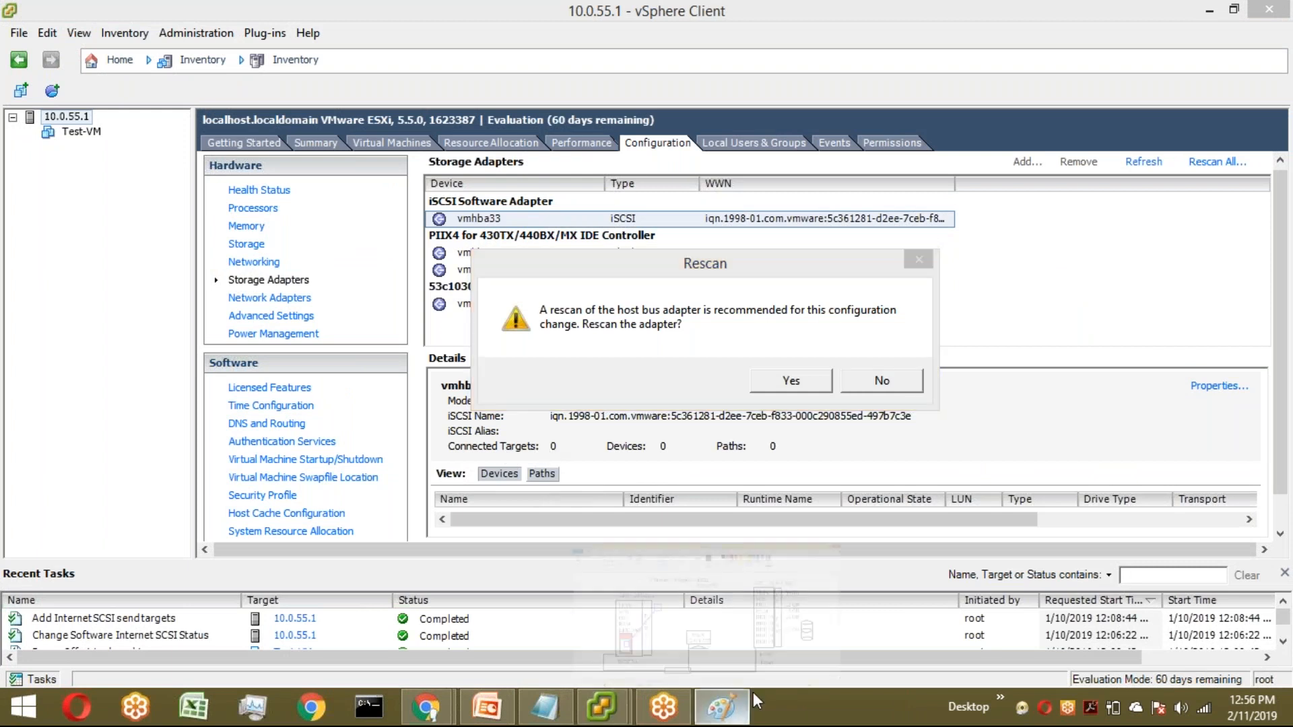
click(1210, 10)
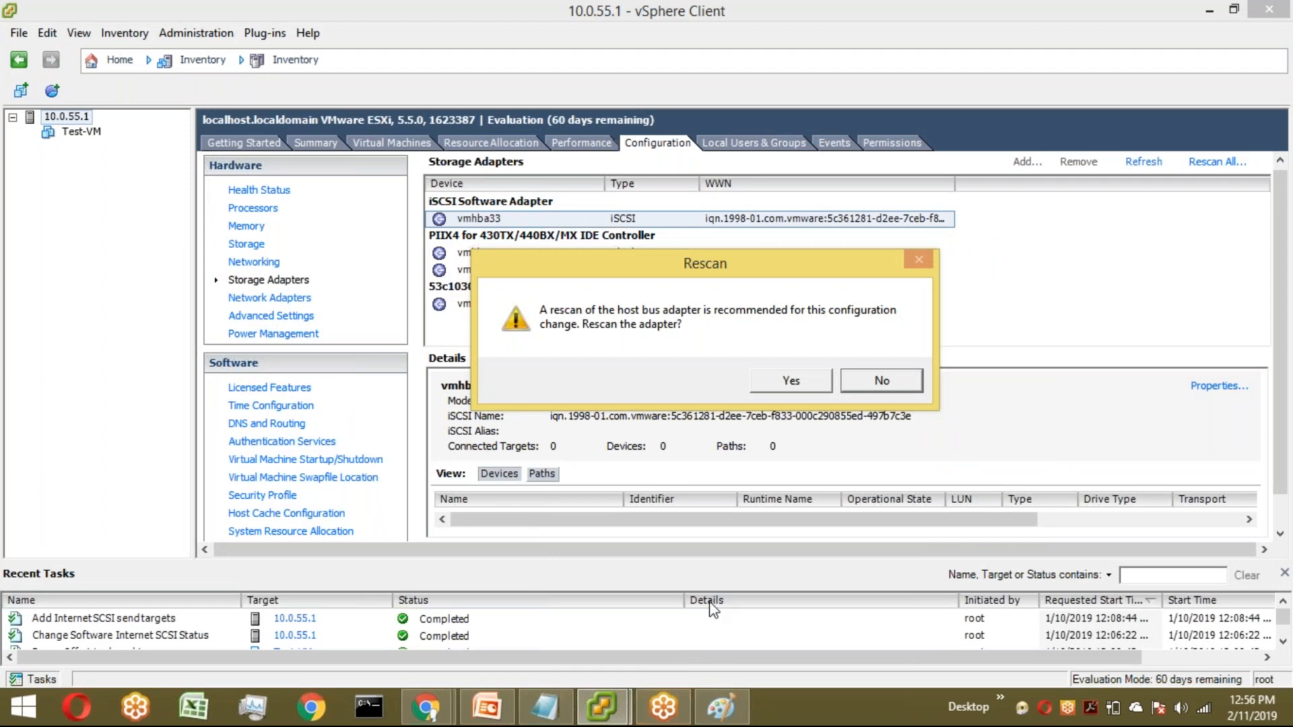
Step: Switch to Paint and place a copy of the disk cylinder beside 20 GB directly beneath the original
click(719, 708)
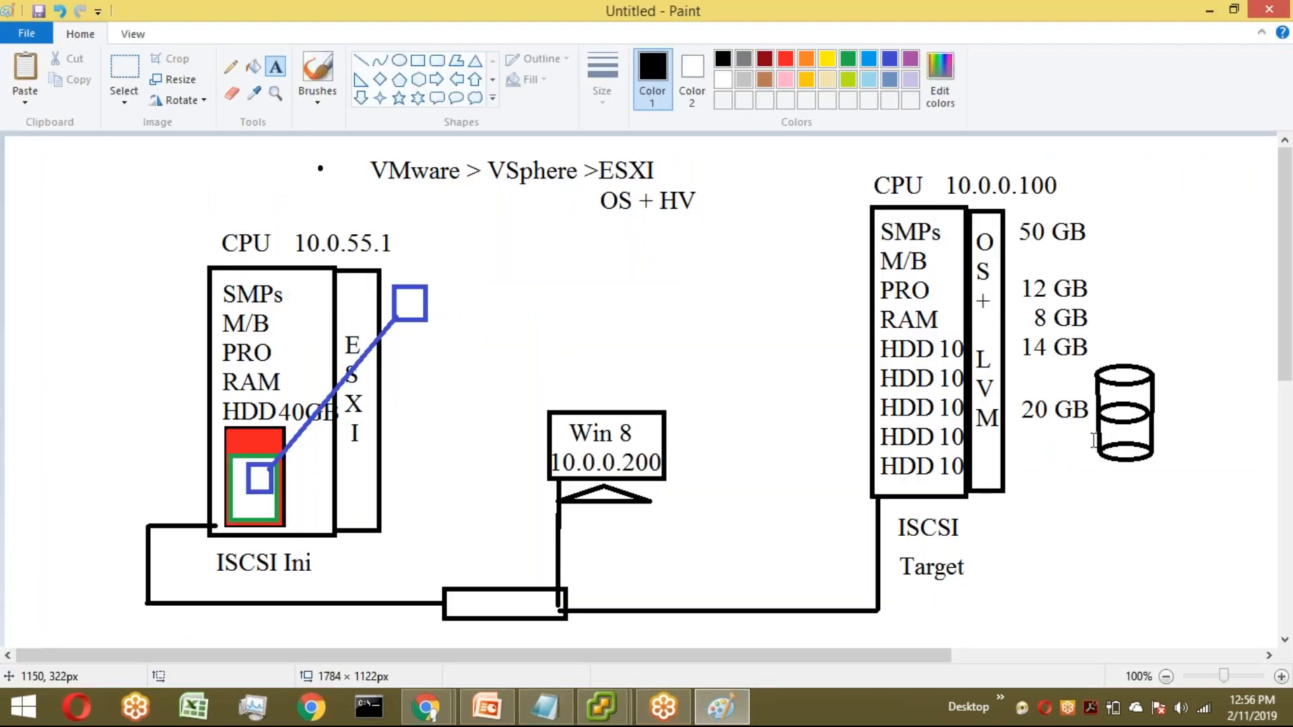
click(124, 67)
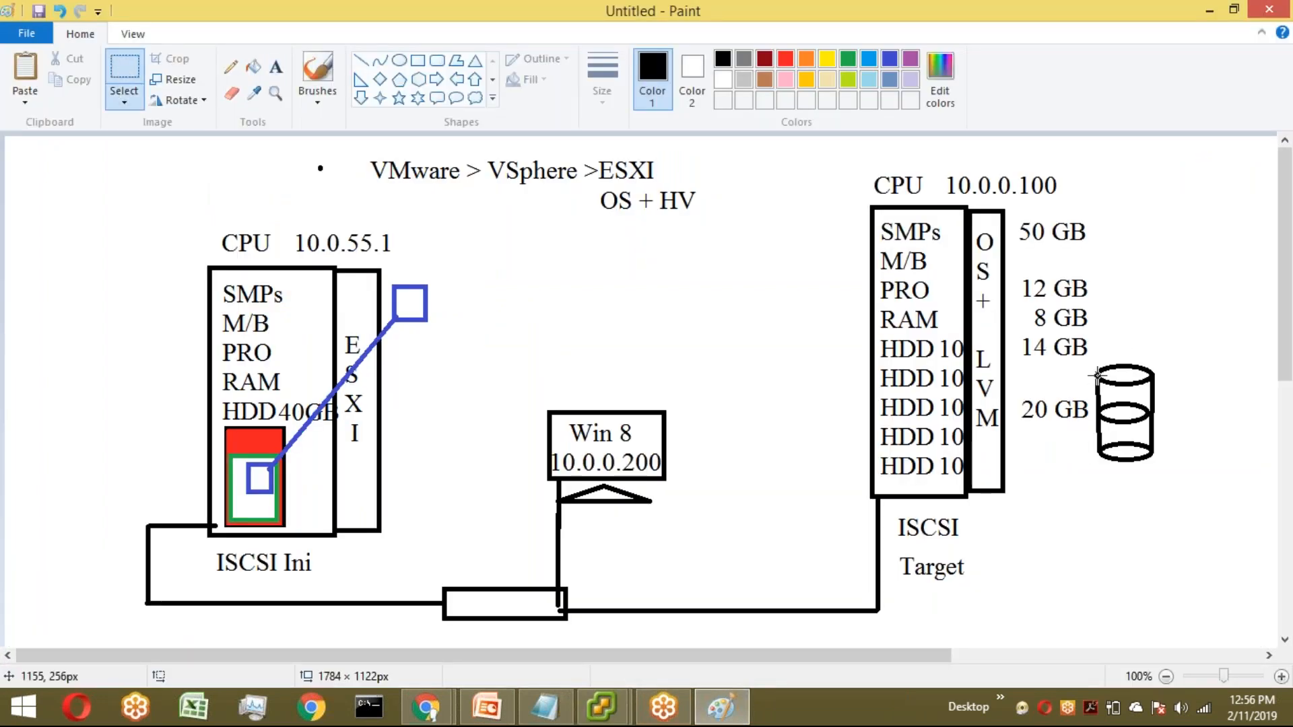
drag(1095, 359, 1156, 465)
key(ctrl+c)
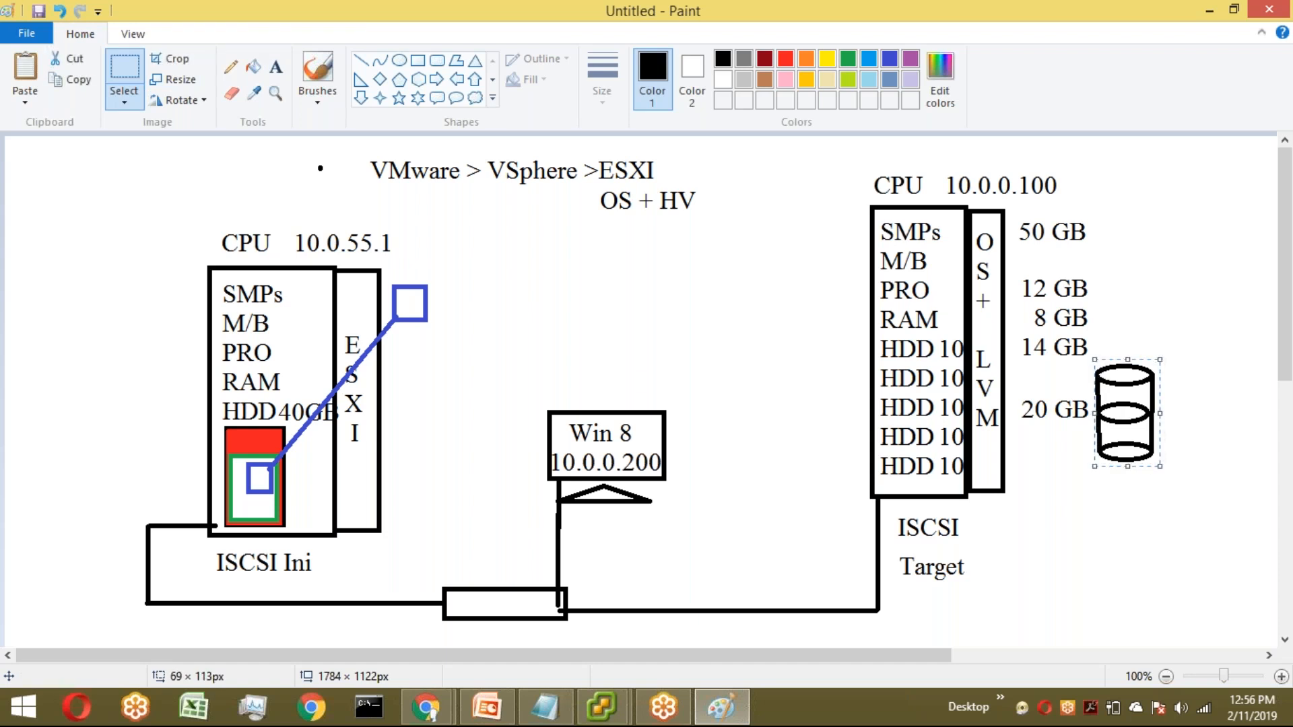
key(ctrl+v)
drag(31, 193, 1123, 525)
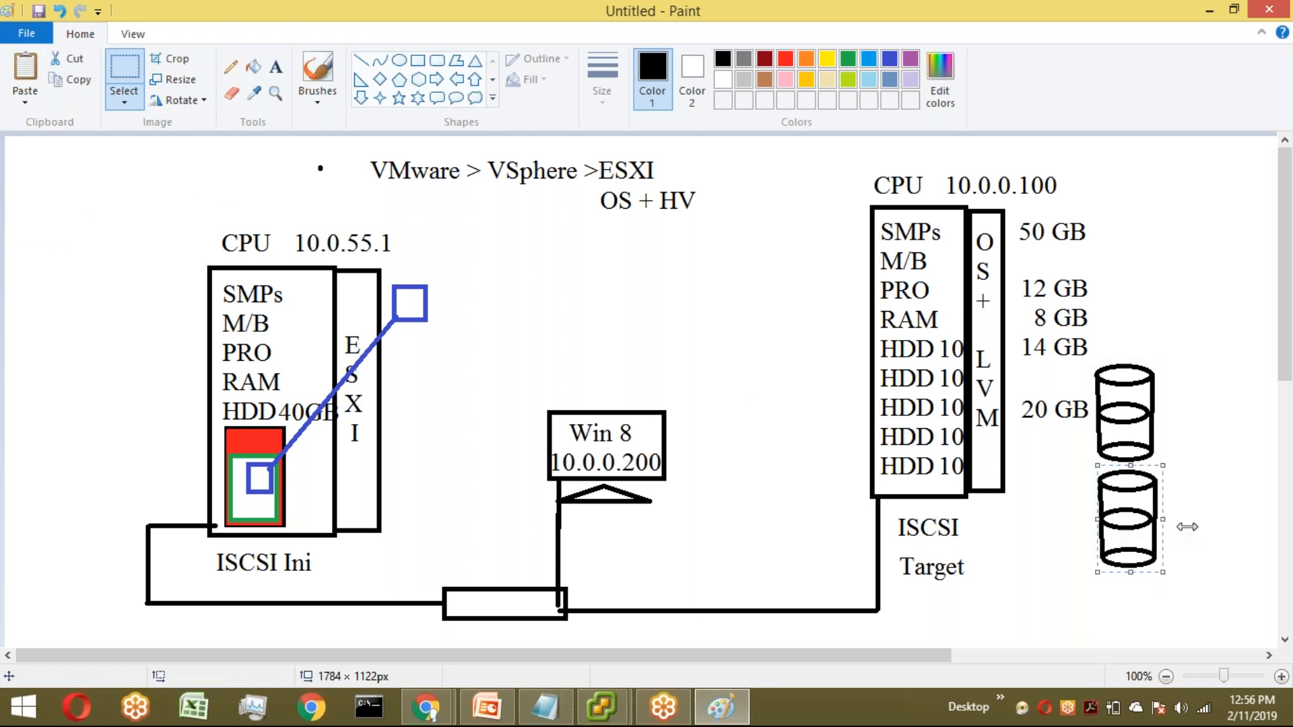
Step: Label the copied disk cylinder with the text 19.93 in the space beside it
click(276, 67)
drag(1016, 491, 1088, 511)
text(19.93)
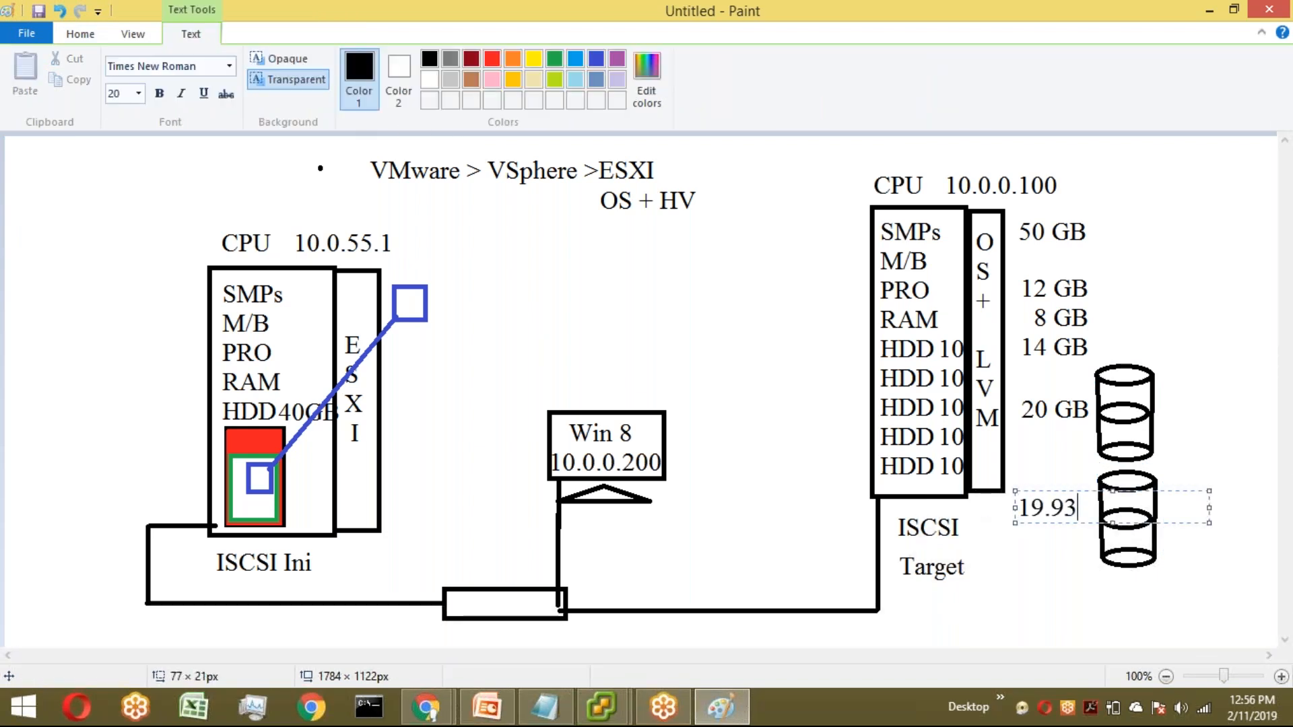
click(1220, 448)
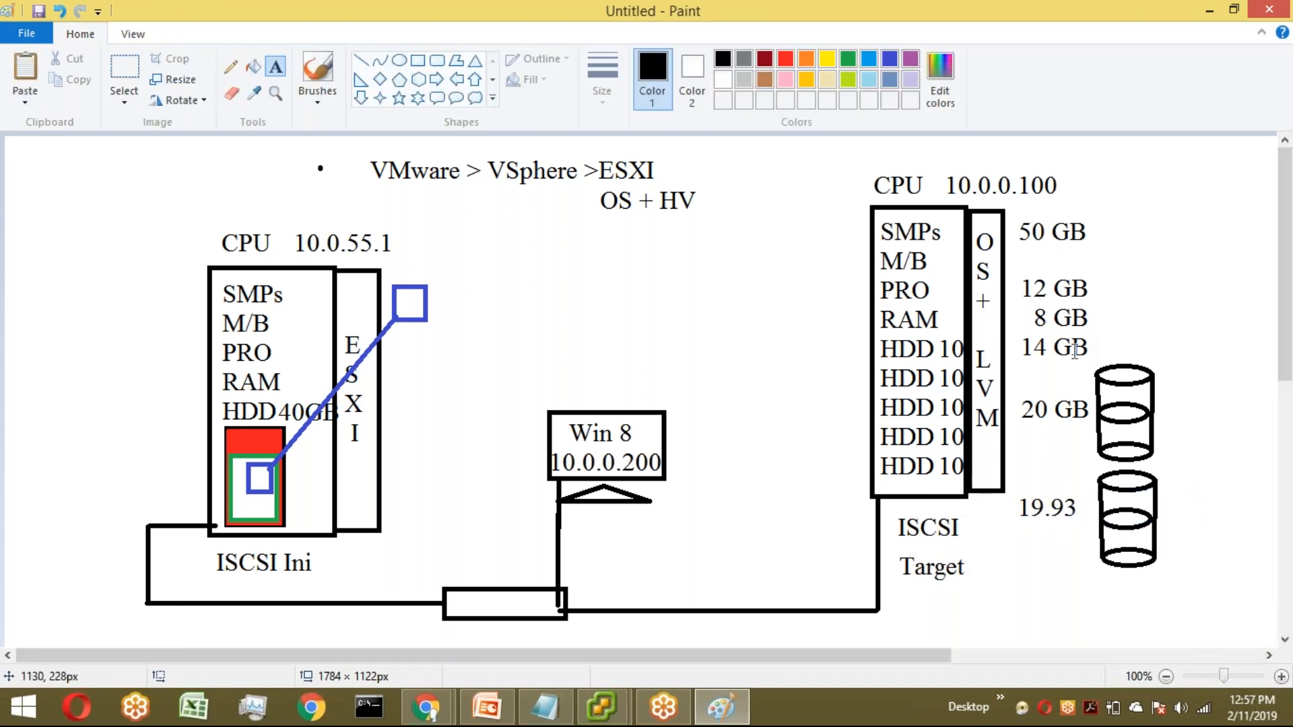
Step: Return to the vSphere Client and rescan the host bus adapter after the iSCSI configuration change
click(1209, 10)
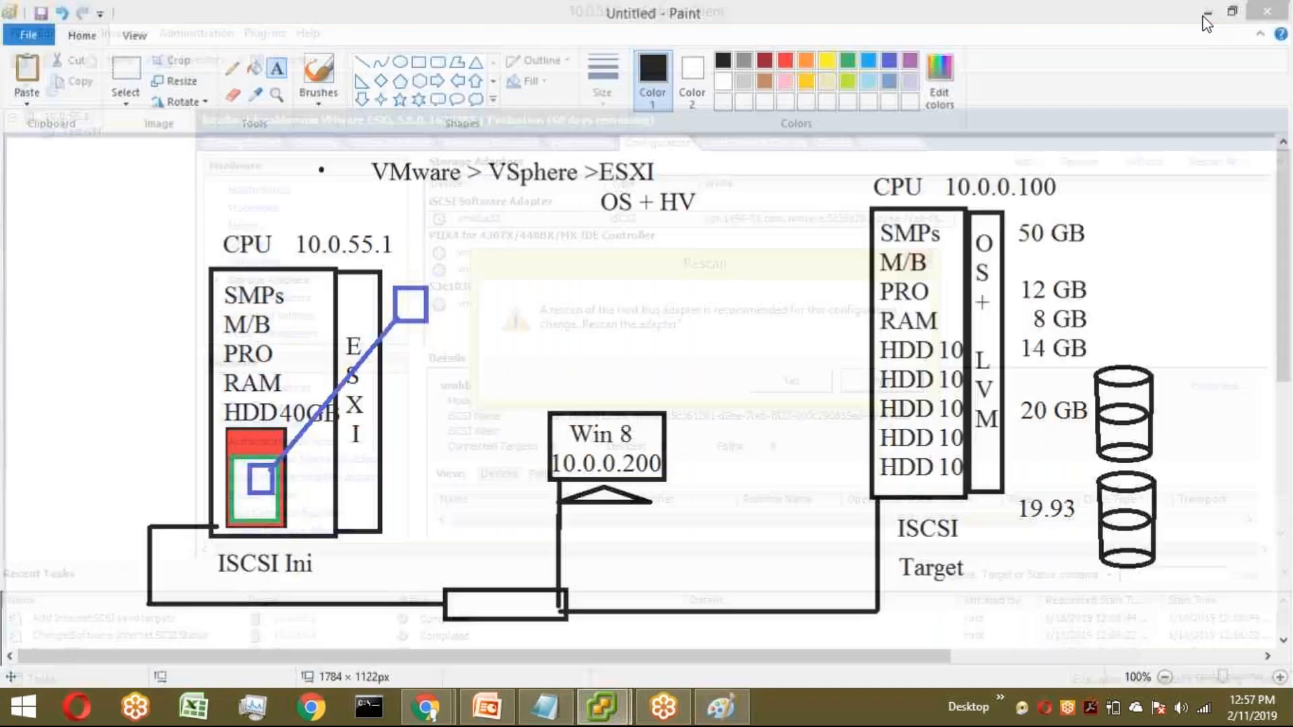
click(872, 378)
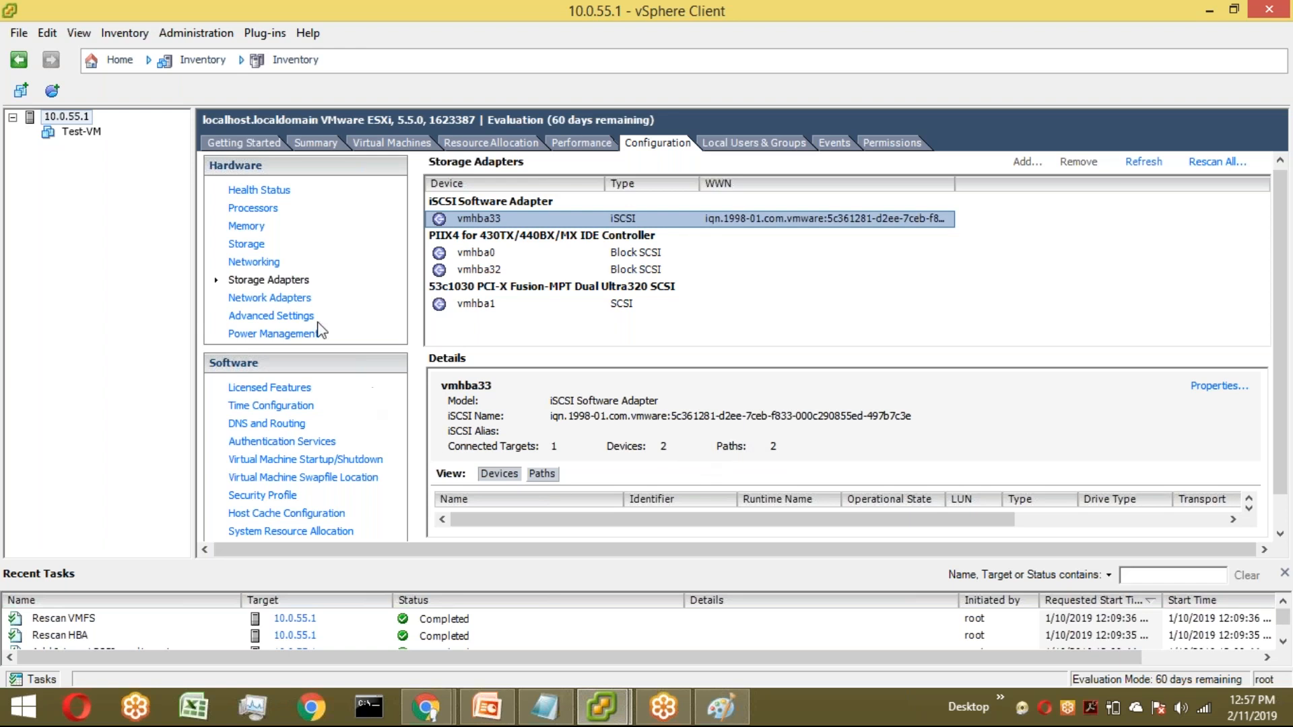
Step: Start adding Disk/LUN storage to the host and choose the 20.03 GB OPNFILER iSCSI disk on LUN 0
click(247, 243)
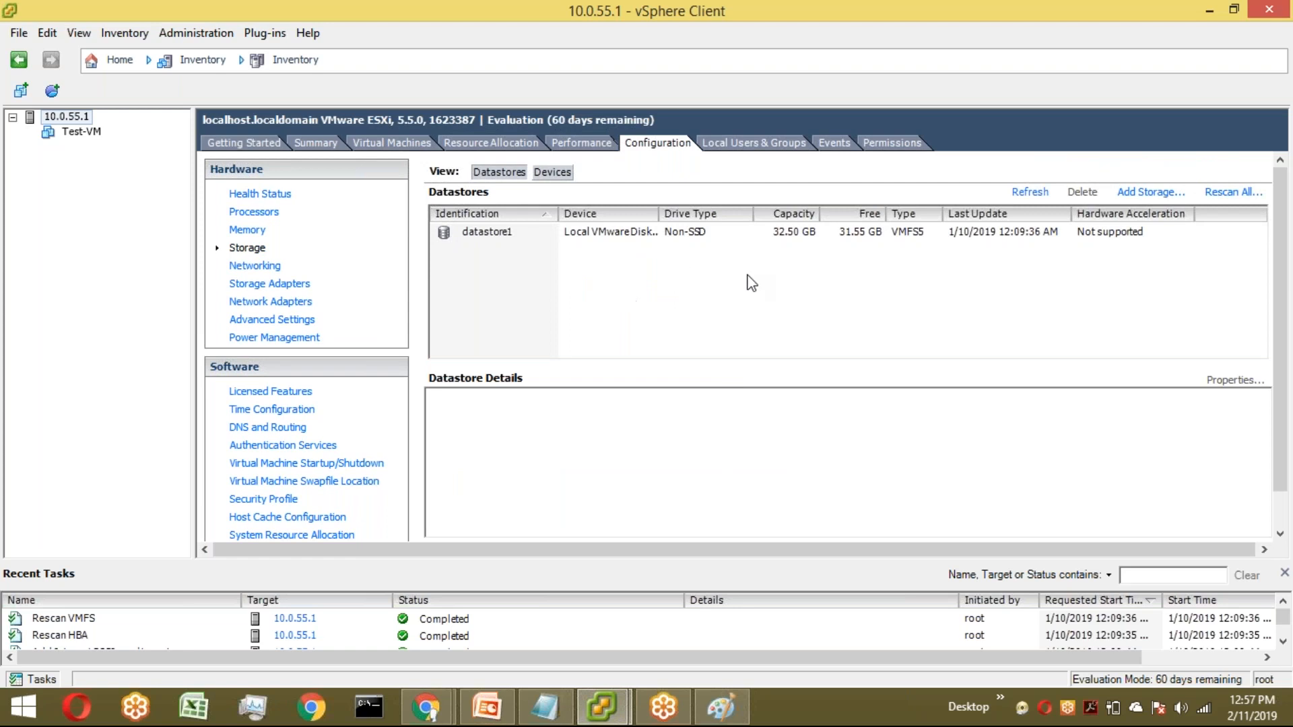
click(1129, 196)
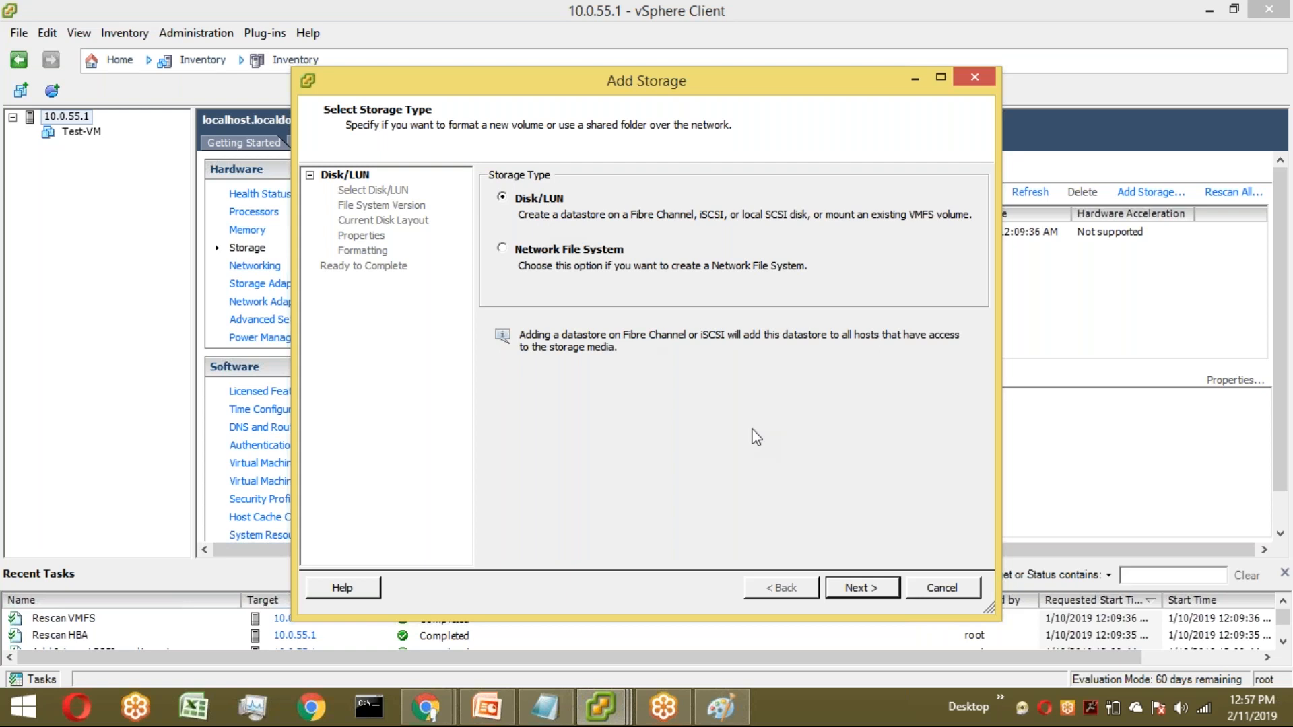
click(860, 582)
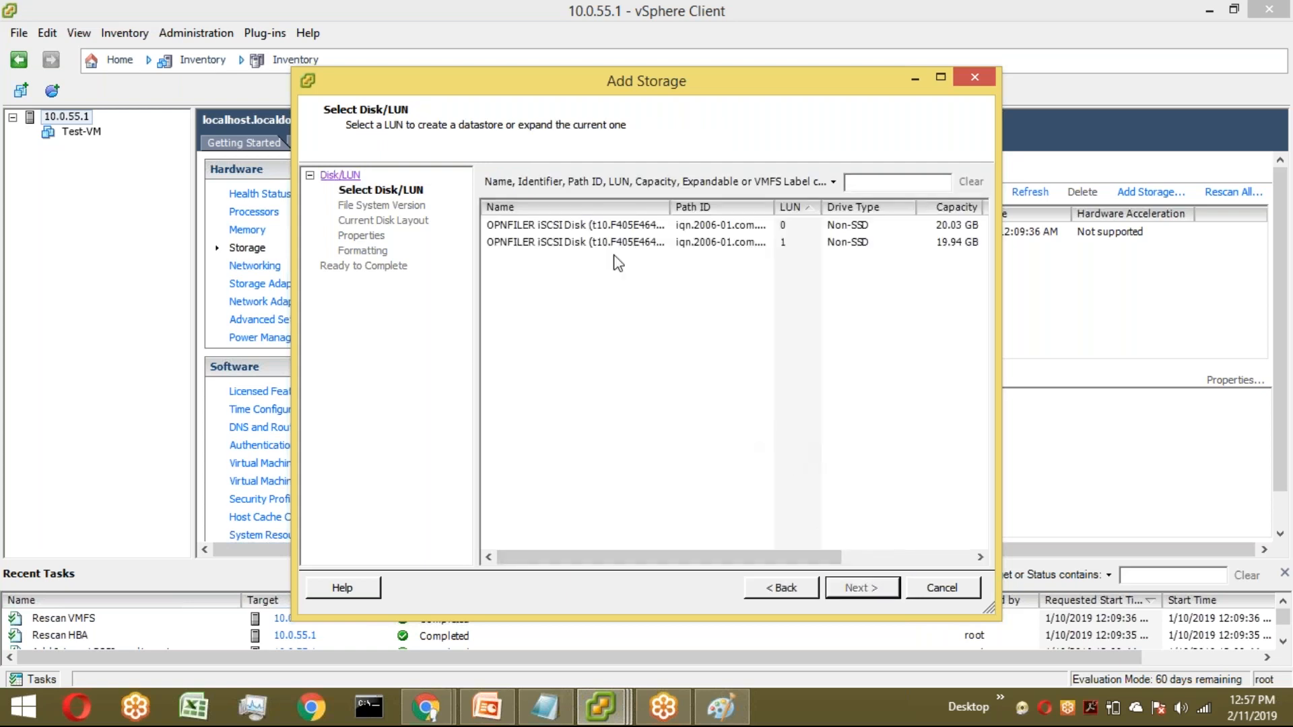
click(613, 229)
click(617, 245)
click(617, 228)
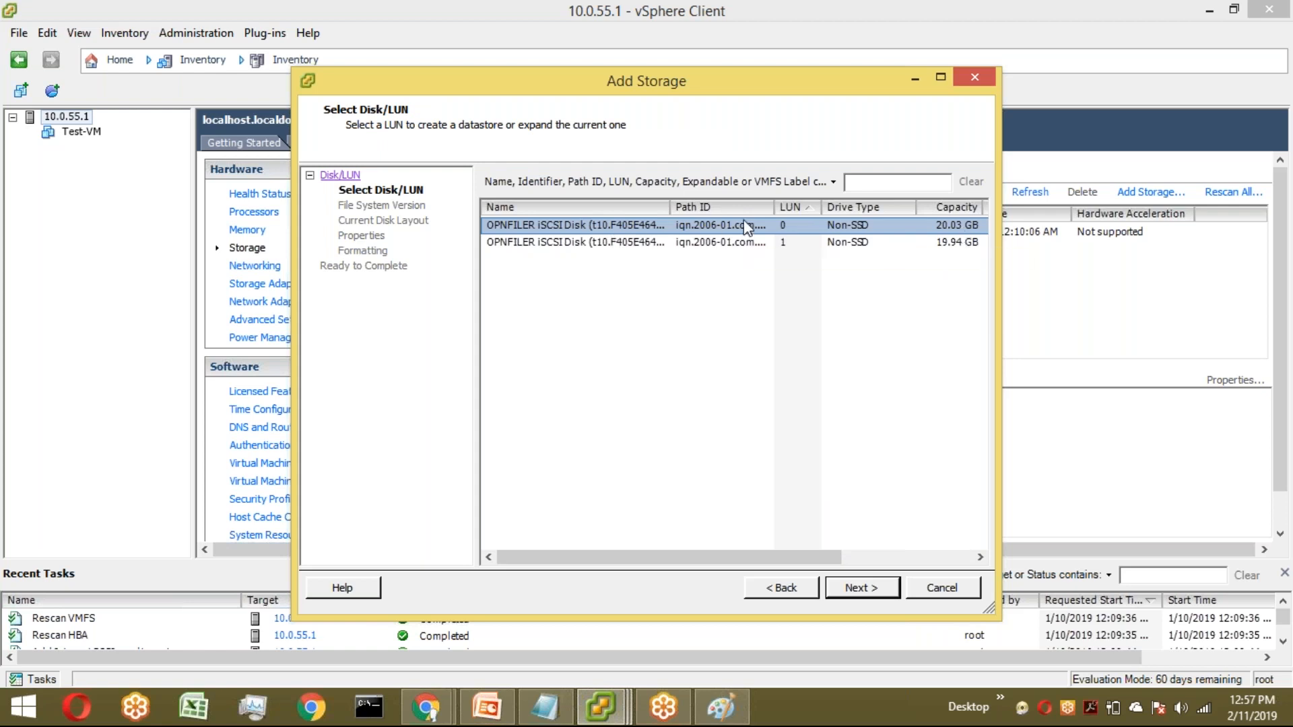
click(861, 588)
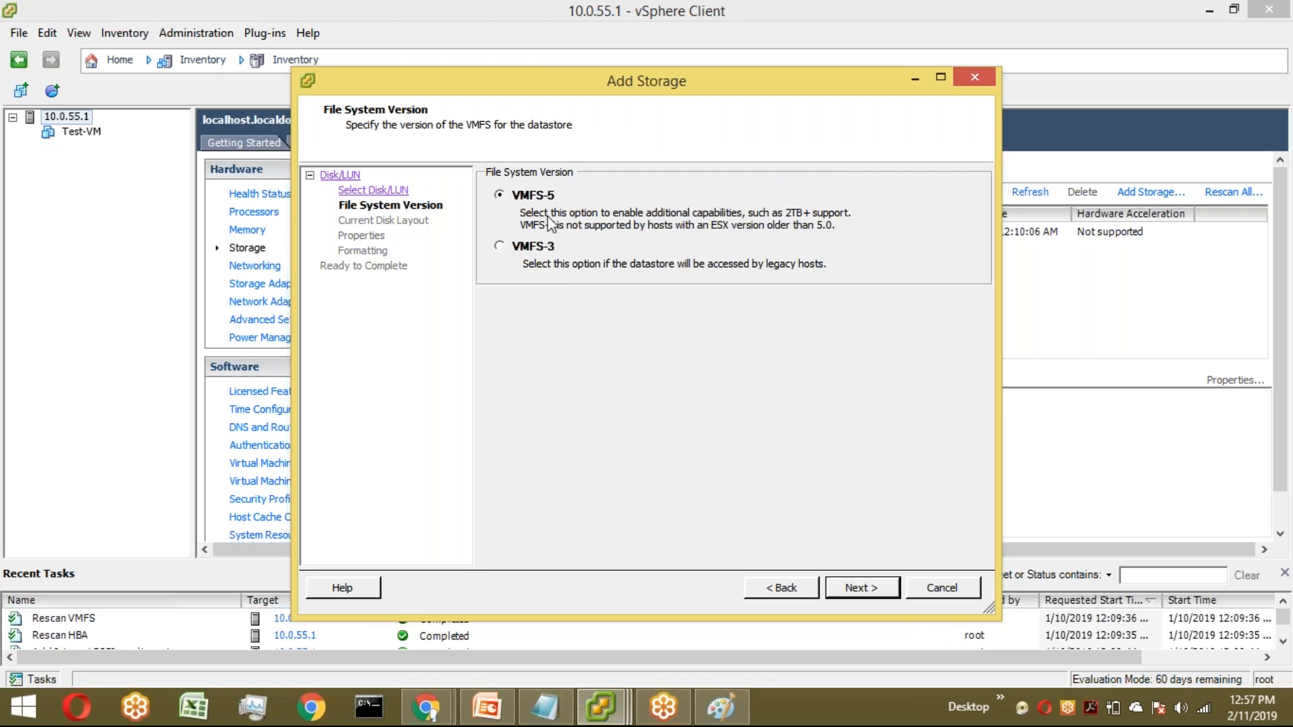
Step: Create the datastore as VMFS-5 with the name Storage-Server, using the maximum available space
click(881, 592)
click(853, 590)
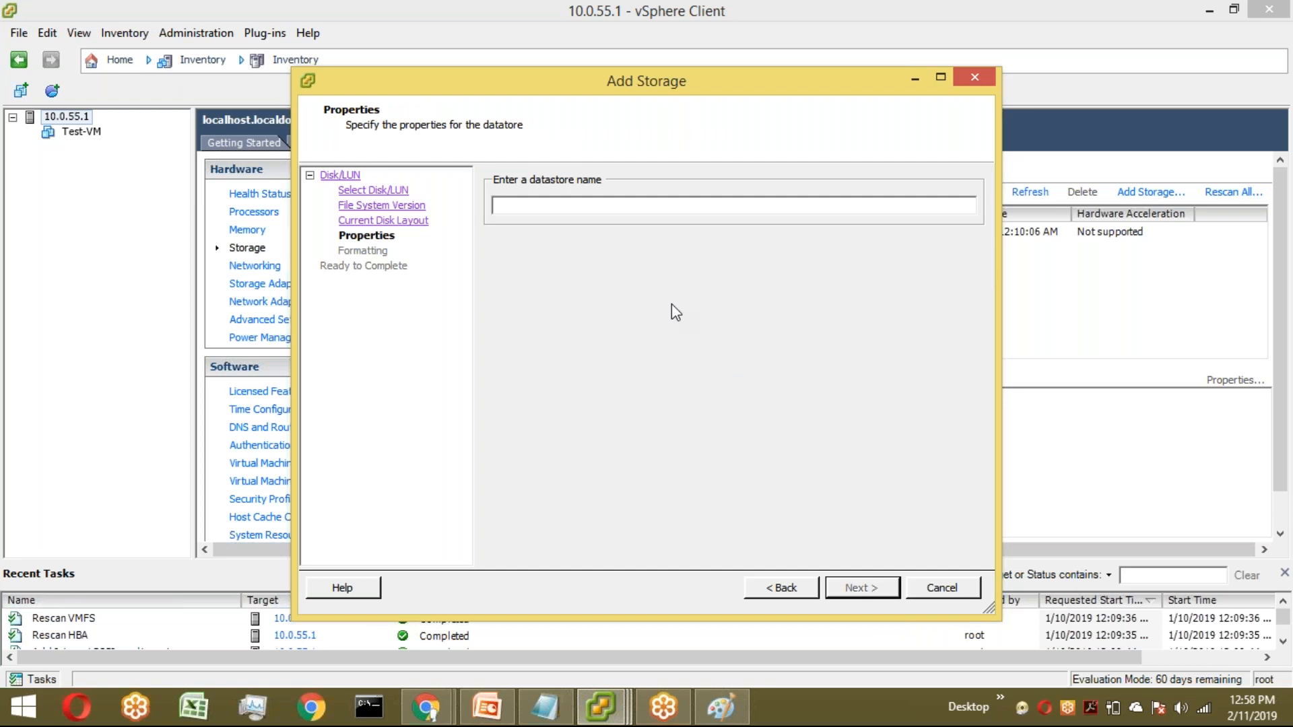
text(Storage-Server)
key(Return)
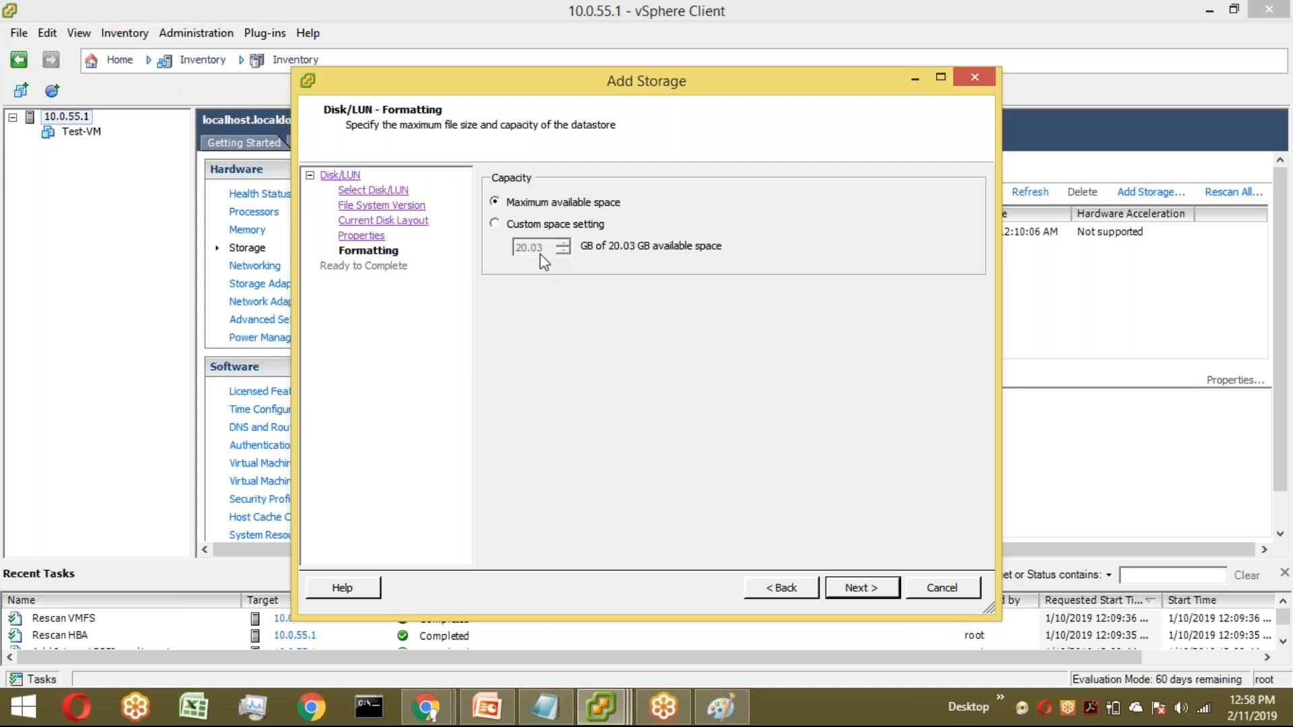
click(863, 588)
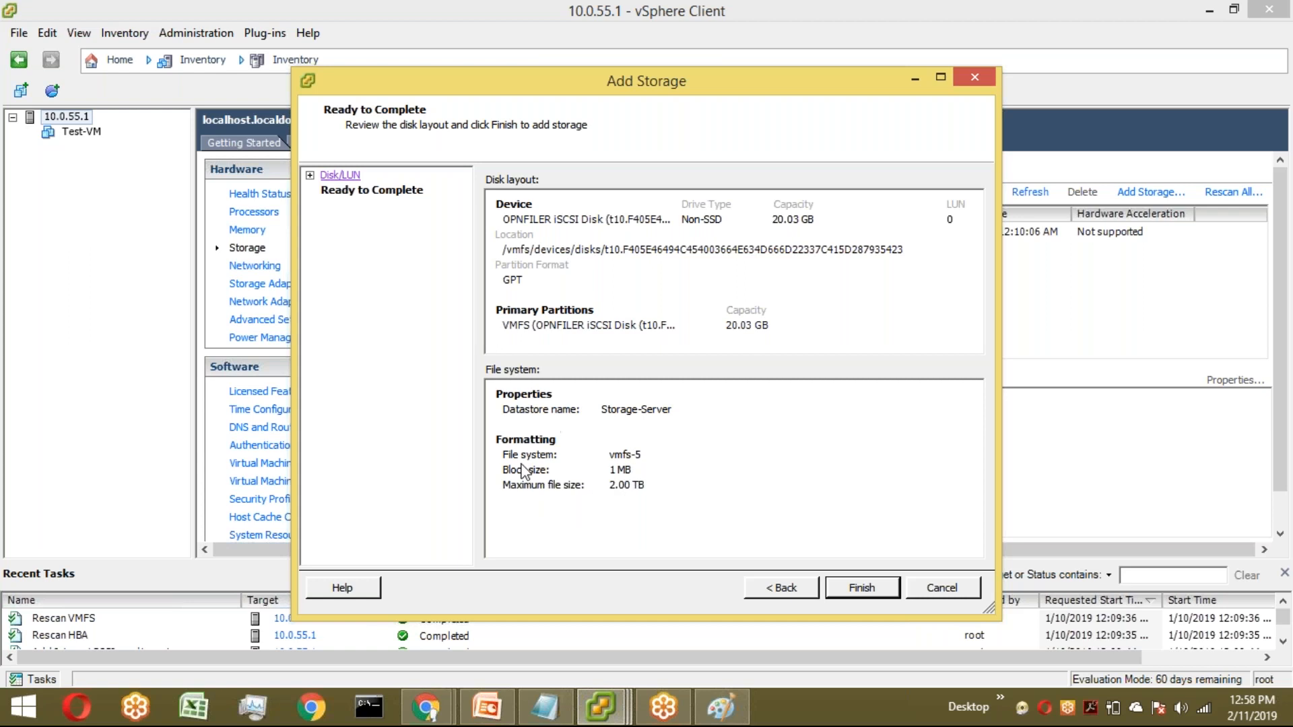
click(873, 588)
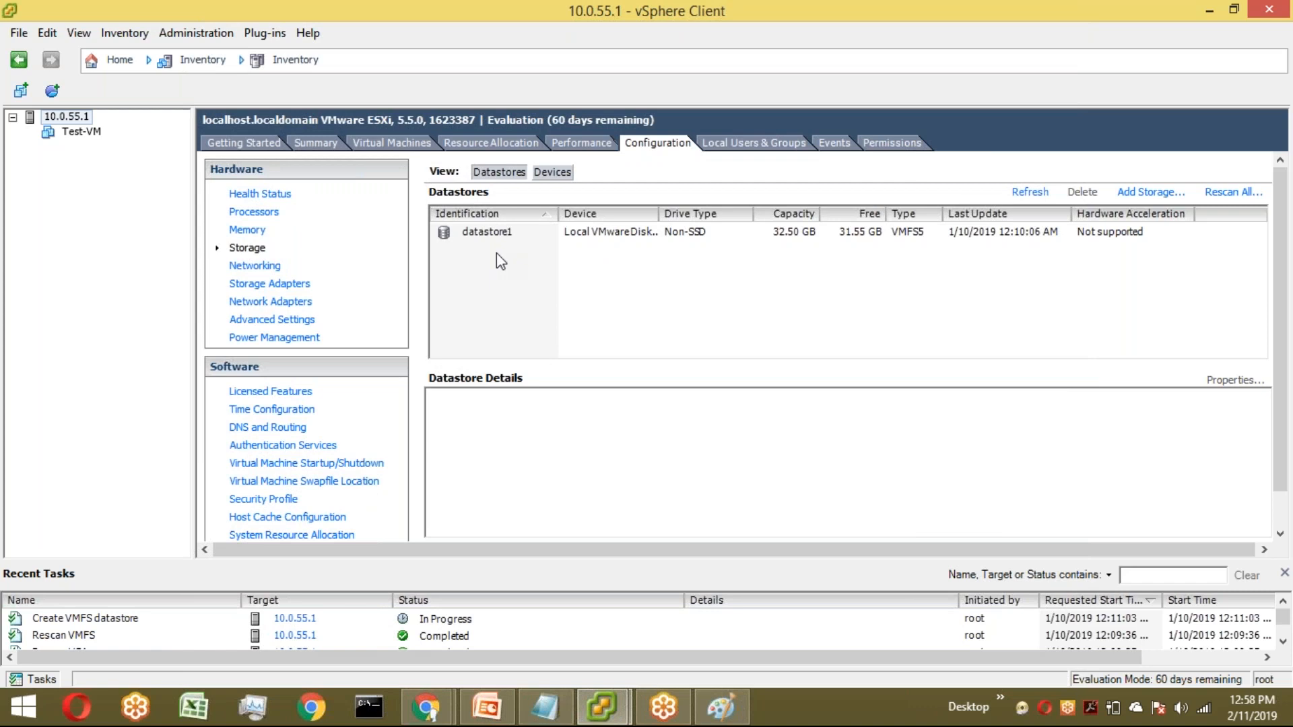
Step: Examine the details of the Storage-Server datastore and its listing in the host's summary
click(496, 232)
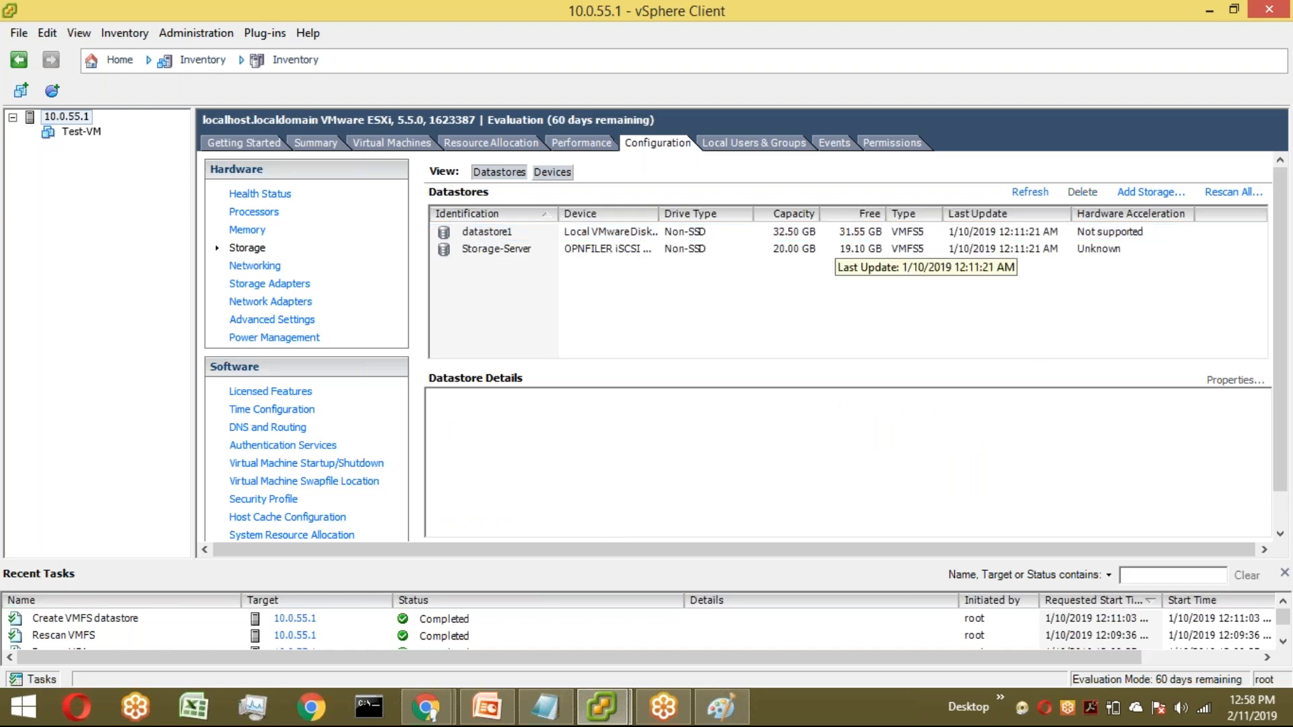
click(517, 250)
click(519, 253)
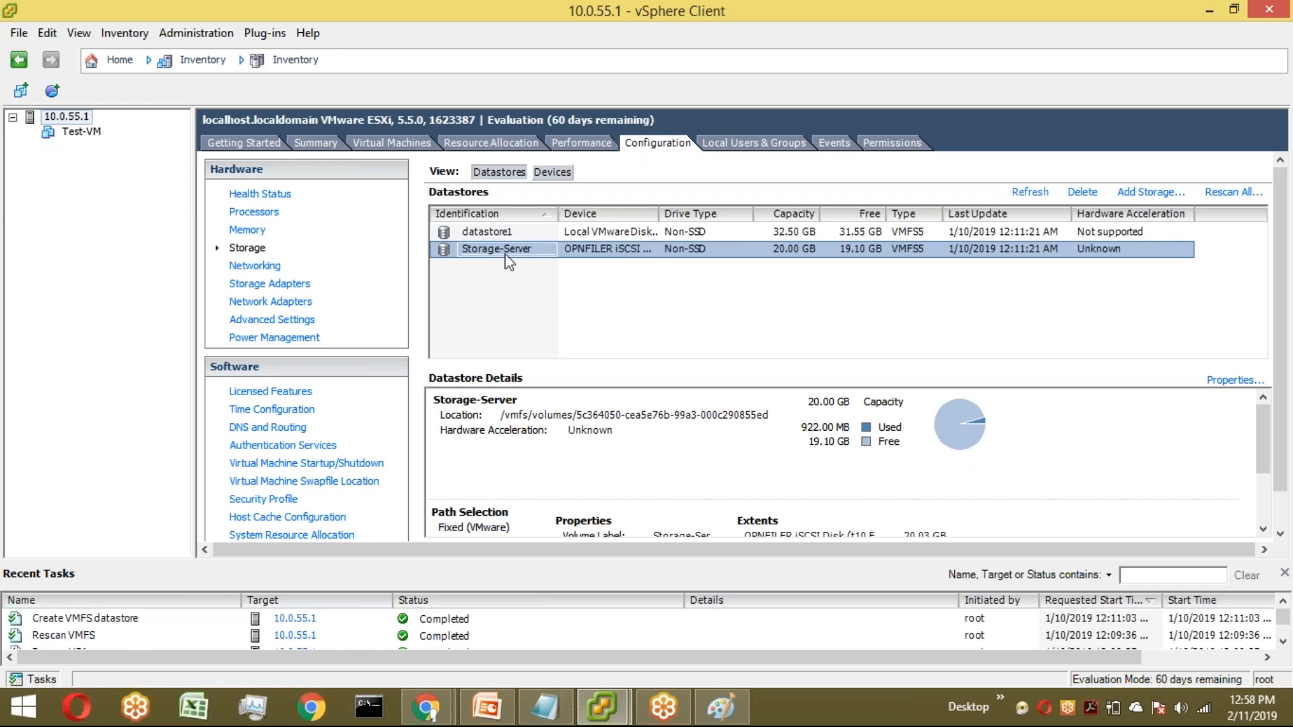
click(314, 144)
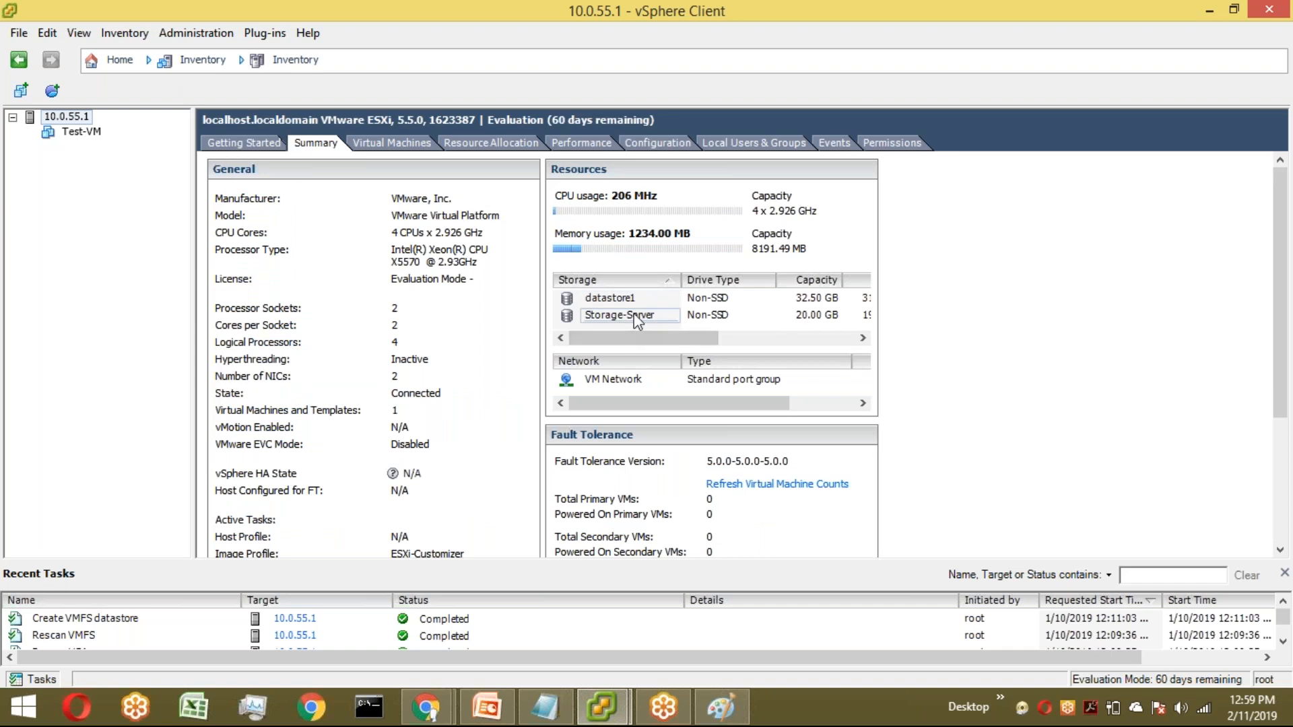
Step: Start a new virtual machine on host 10.0.55.1 with the Custom configuration and name it Check-VM
right_click(58, 118)
click(115, 126)
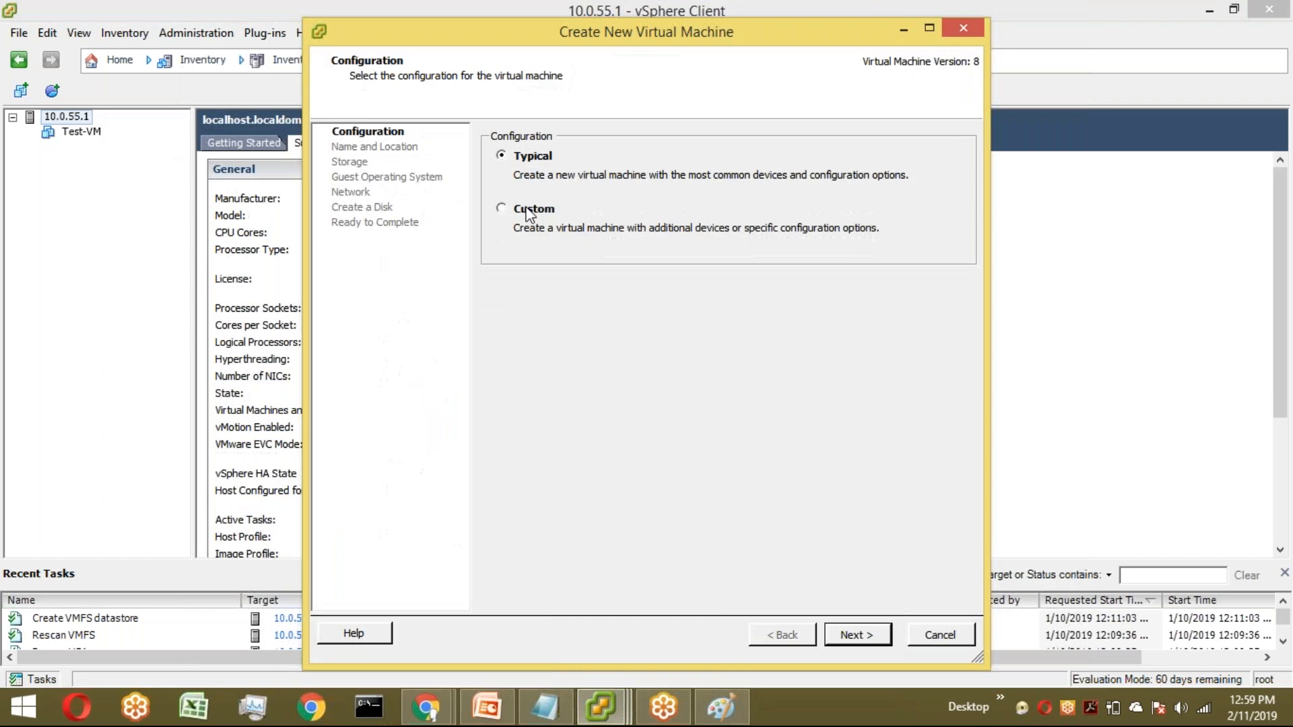
click(502, 208)
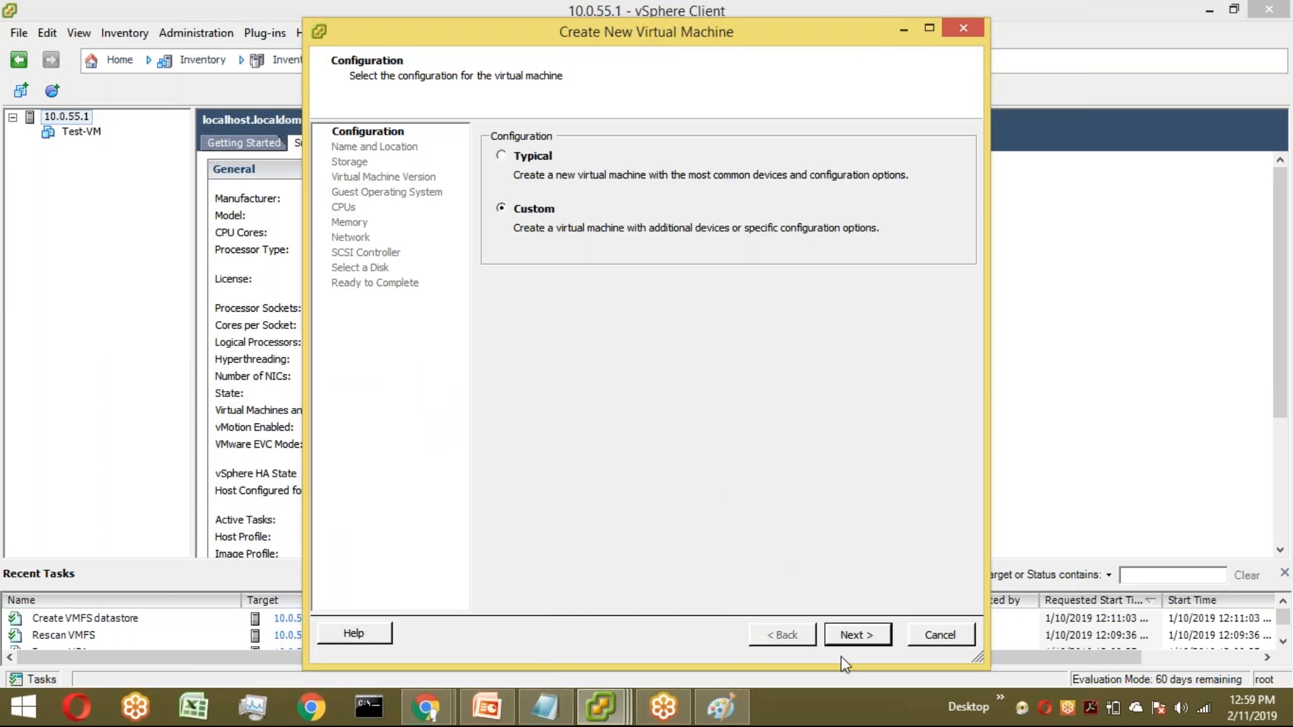
click(854, 637)
key(BackSpace)
text(Check-VM)
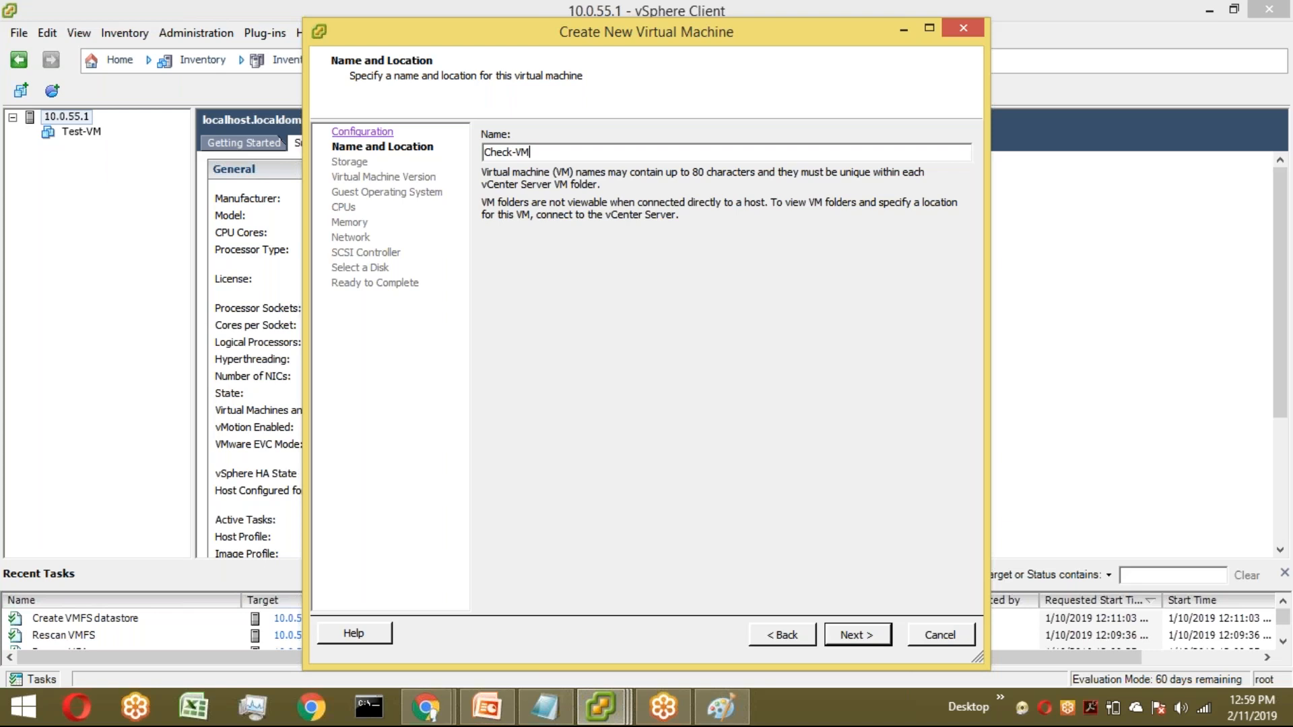
key(Return)
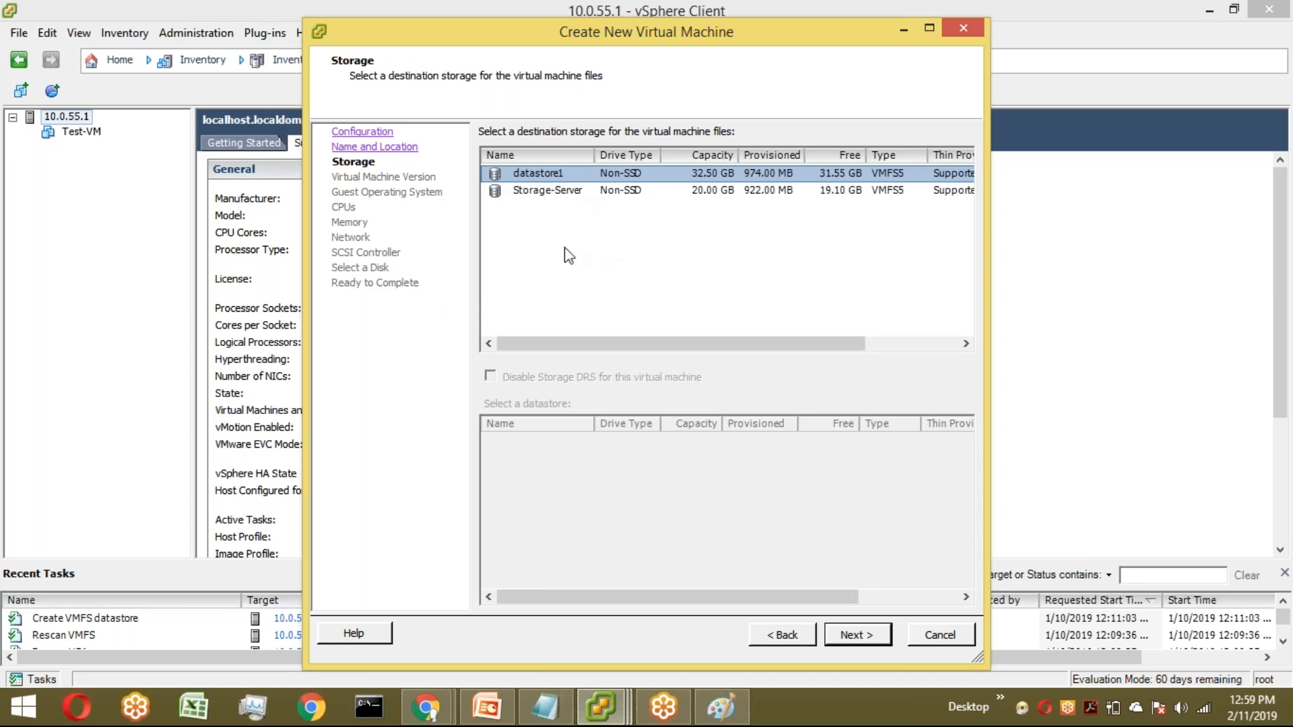
Step: Store the virtual machine's files on the Storage-Server datastore and keep the default virtual machine version
click(551, 195)
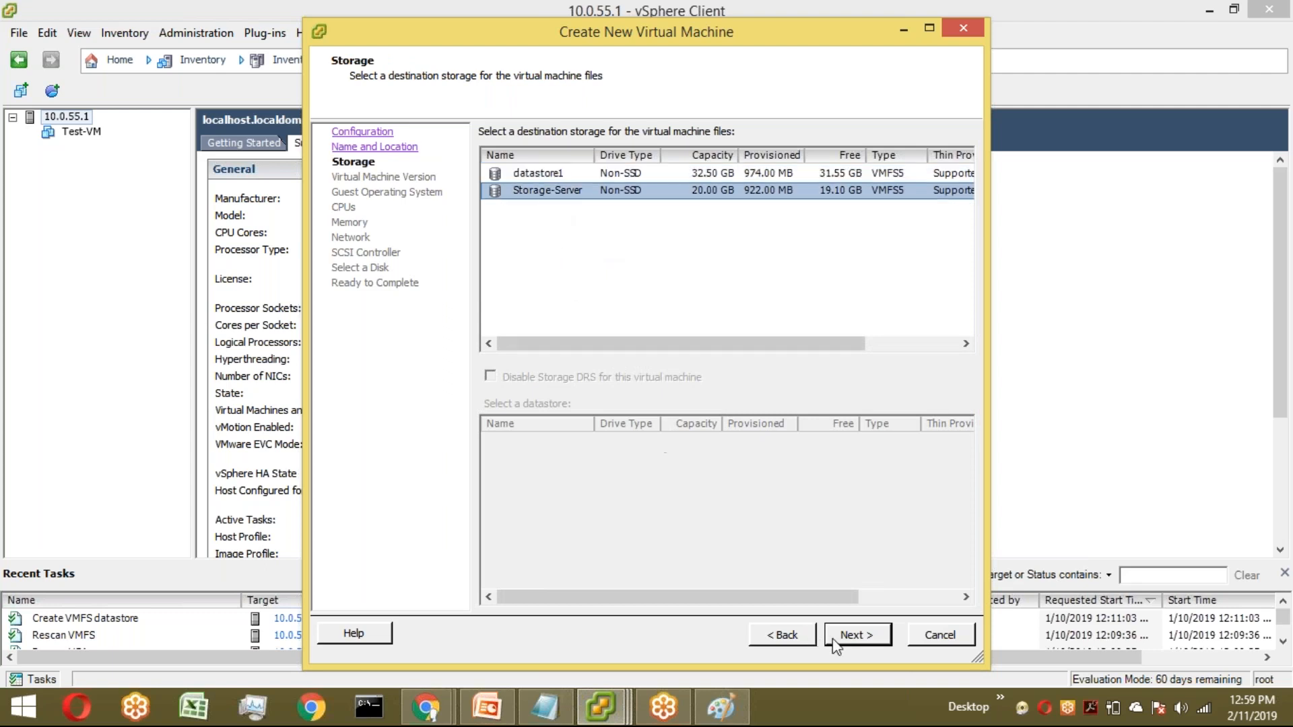
click(858, 640)
click(861, 639)
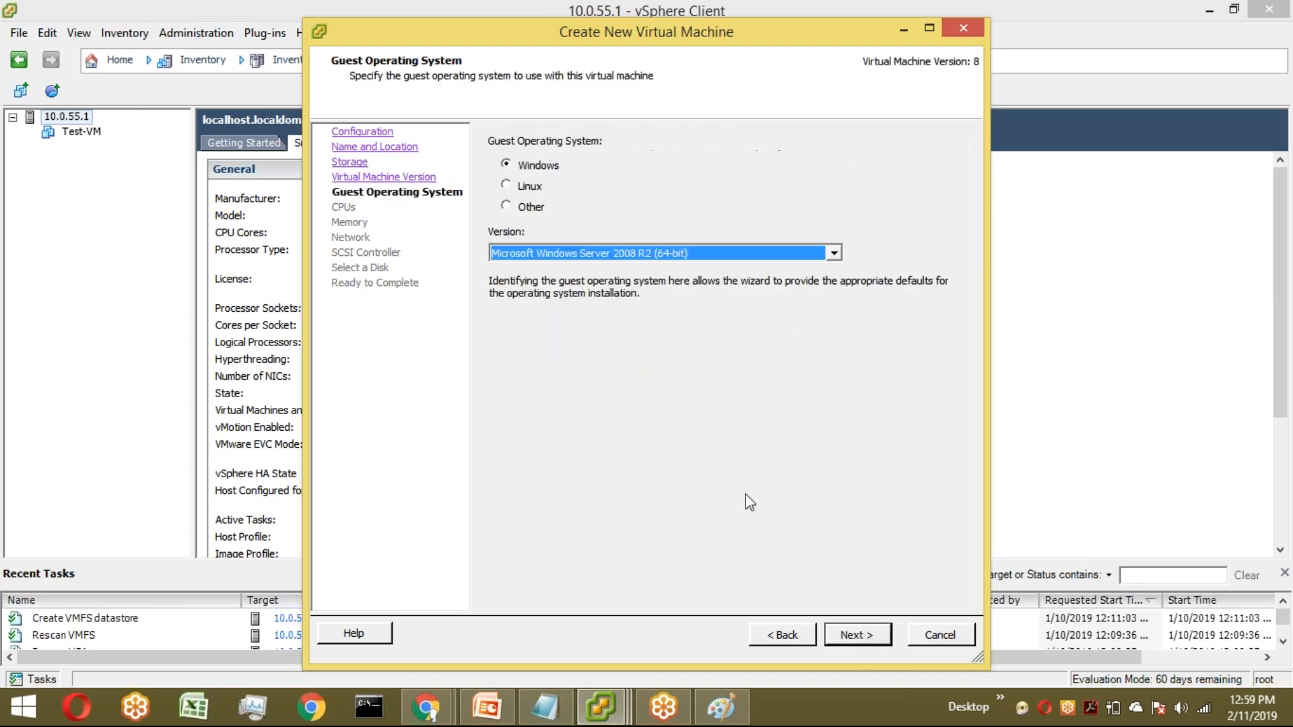
Step: Set the guest operating system to Other (32-bit) and accept the default CPU, memory, network and SCSI controller settings
click(529, 208)
click(834, 252)
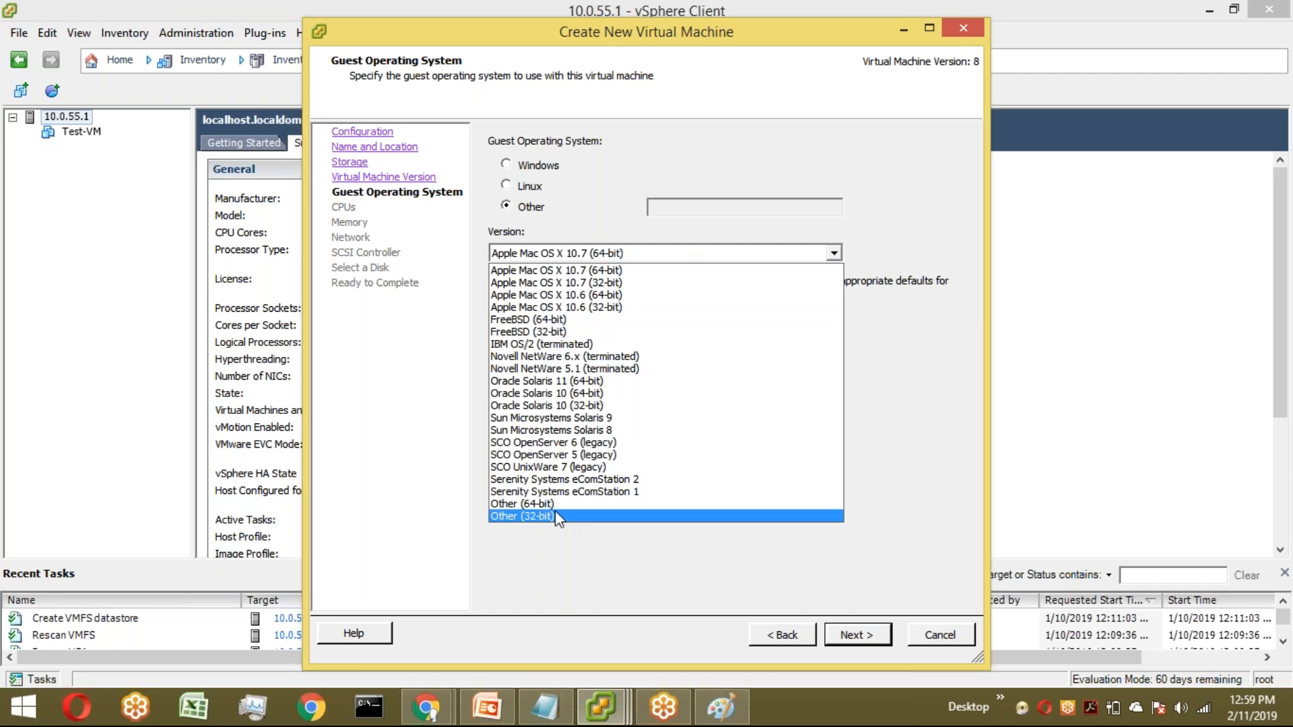
click(575, 519)
click(872, 636)
click(873, 637)
click(873, 636)
click(857, 634)
click(858, 634)
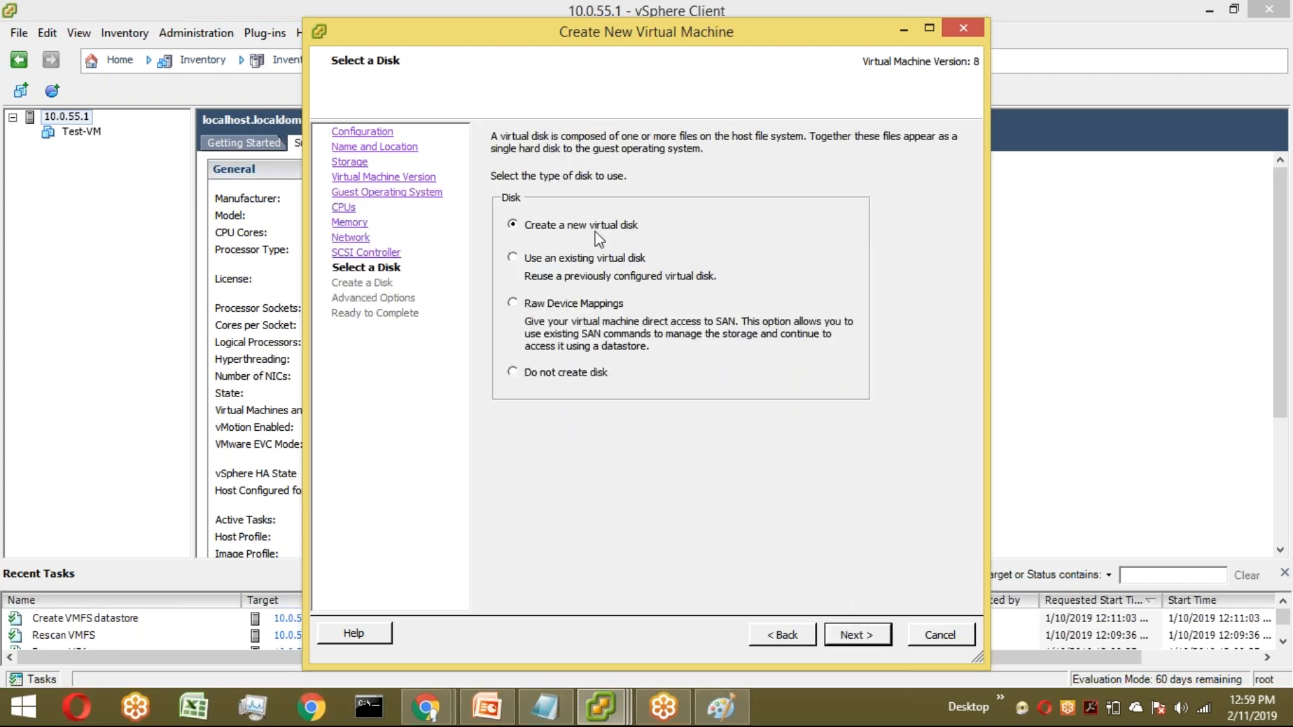
Step: Give the virtual machine a new 1 GB Thick Provision Lazy Zeroed disk and finish creating it
click(850, 637)
click(499, 254)
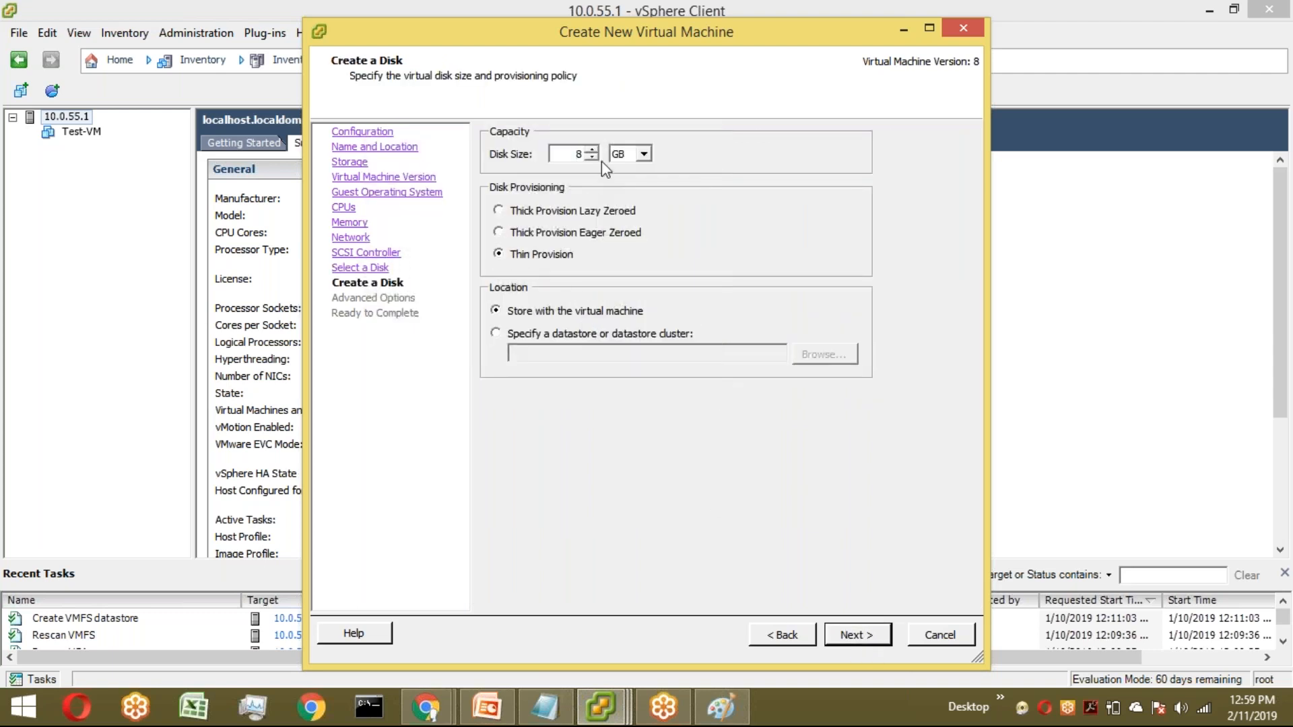
click(498, 211)
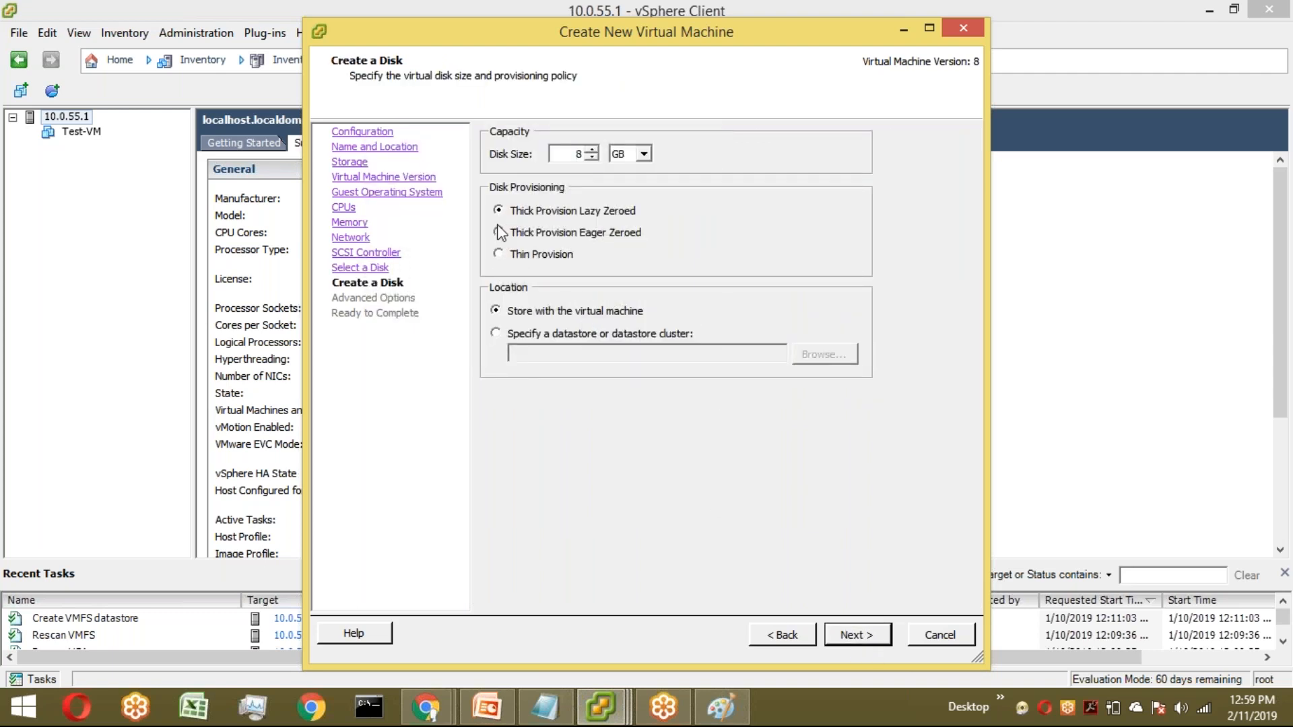
double_click(576, 154)
click(854, 643)
click(855, 637)
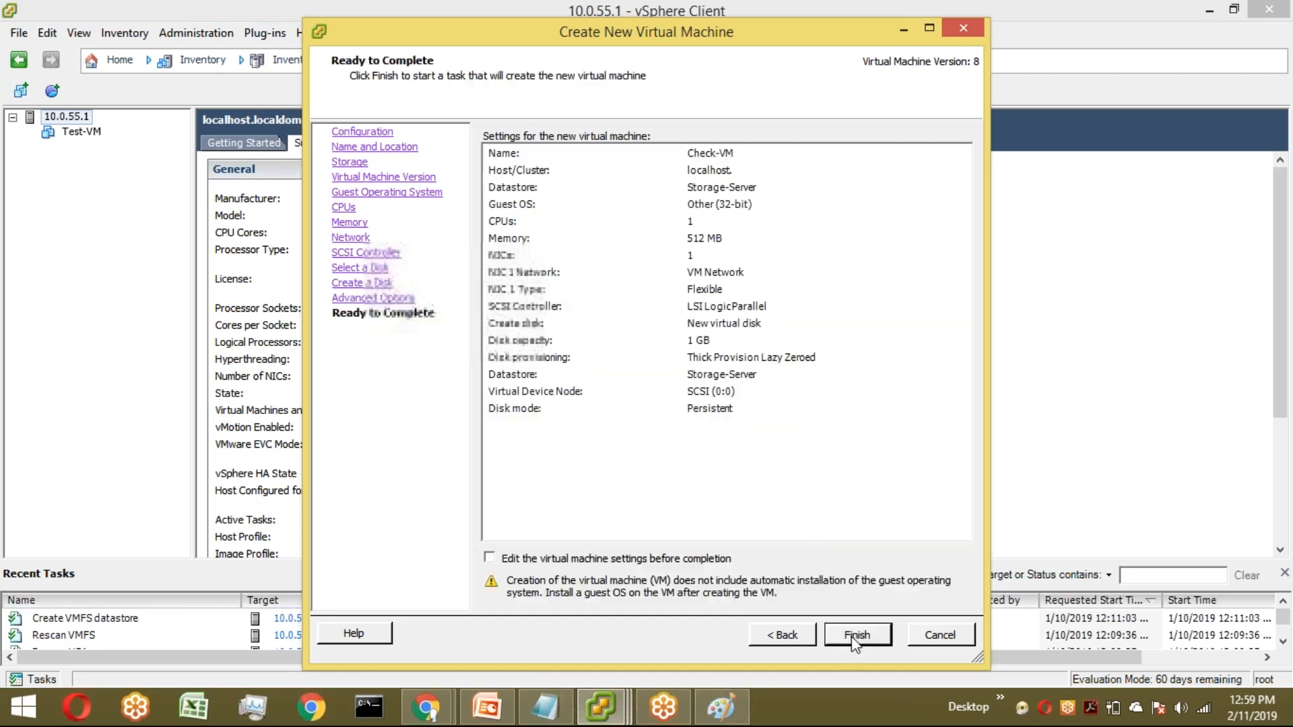
click(854, 637)
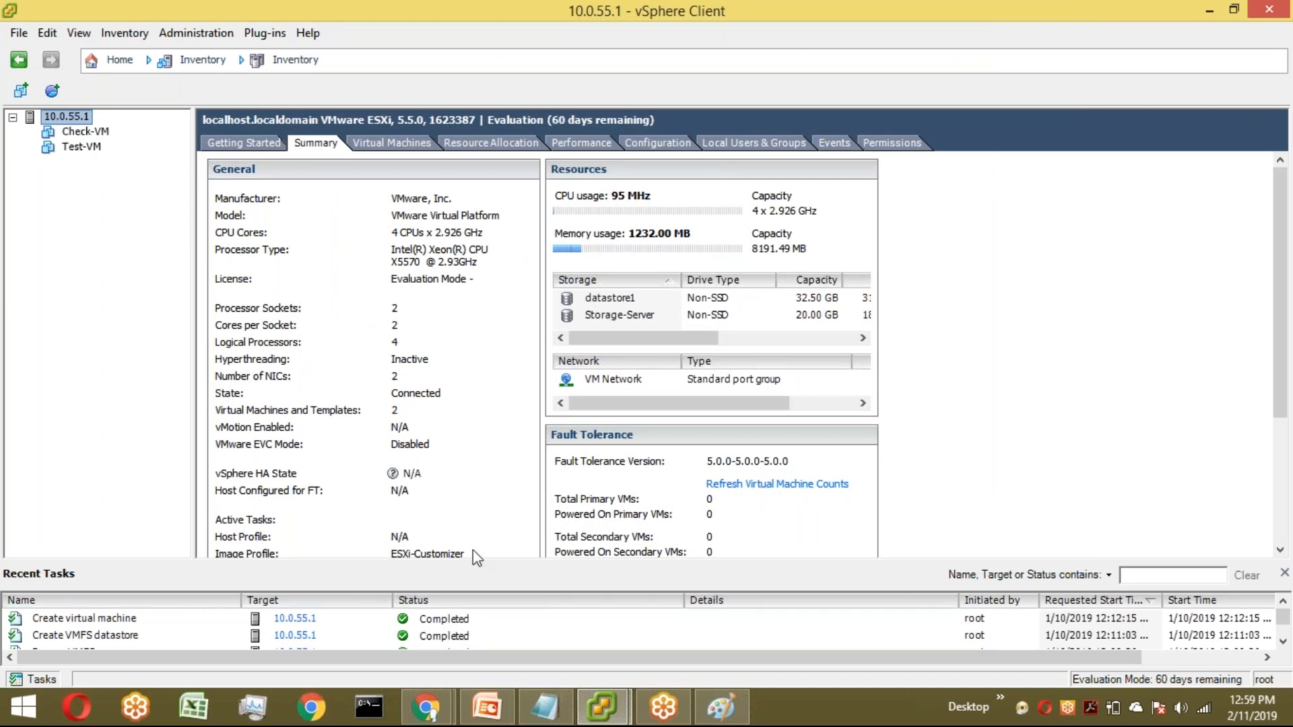
Step: Check in Check-VM's summary which datastore the virtual machine uses
click(78, 145)
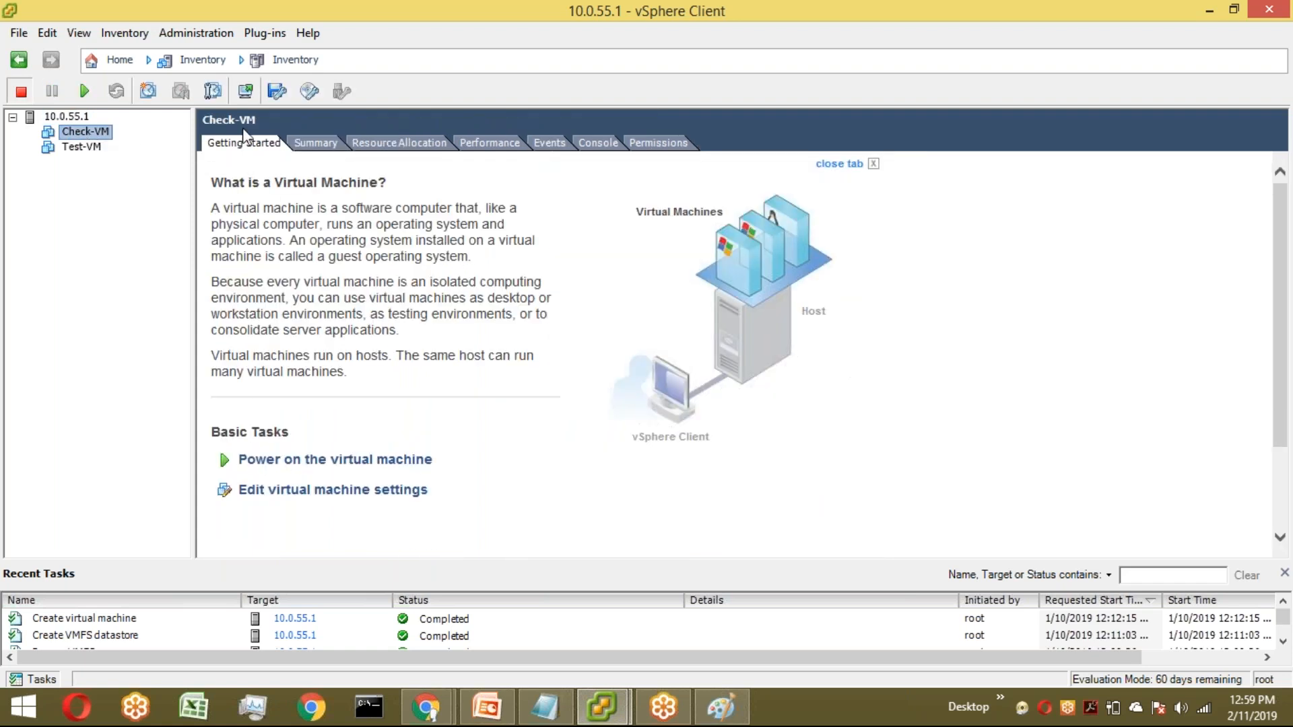
click(311, 143)
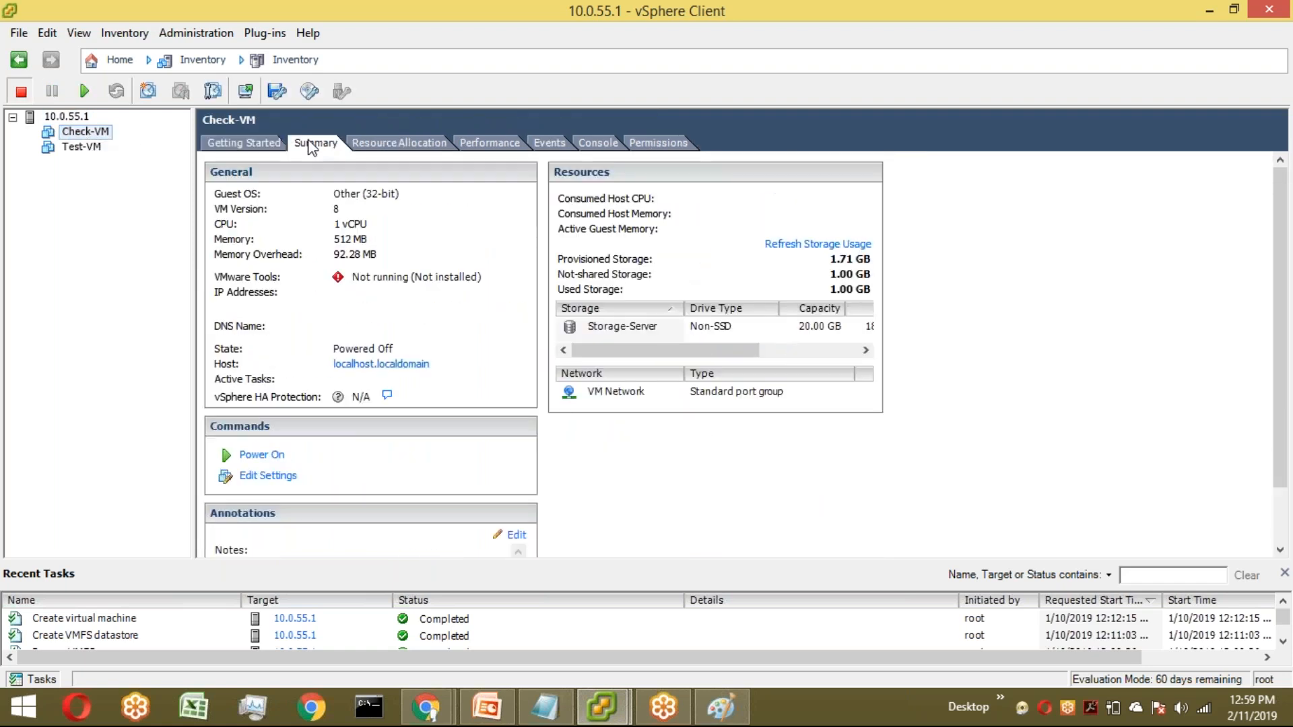
click(591, 329)
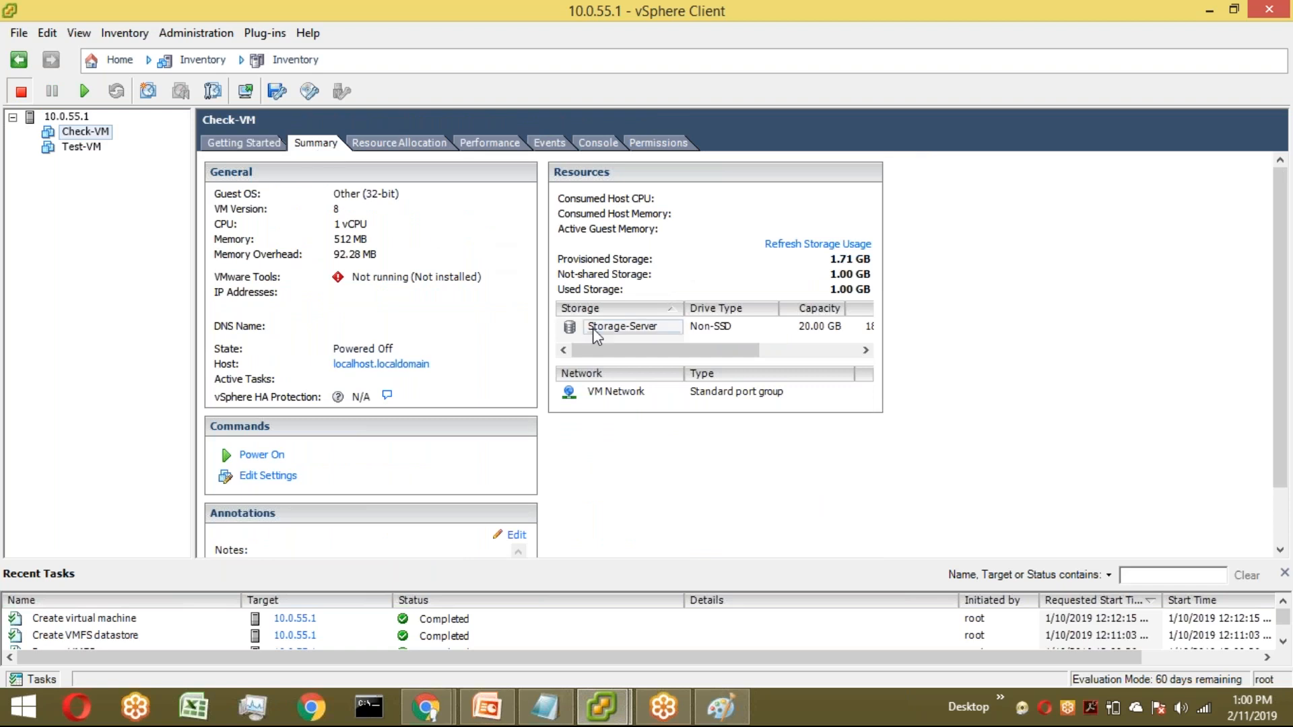
Step: Browse the Storage-Server datastore from Check-VM's summary and examine the files in its Check-VM folder
right_click(597, 327)
click(614, 344)
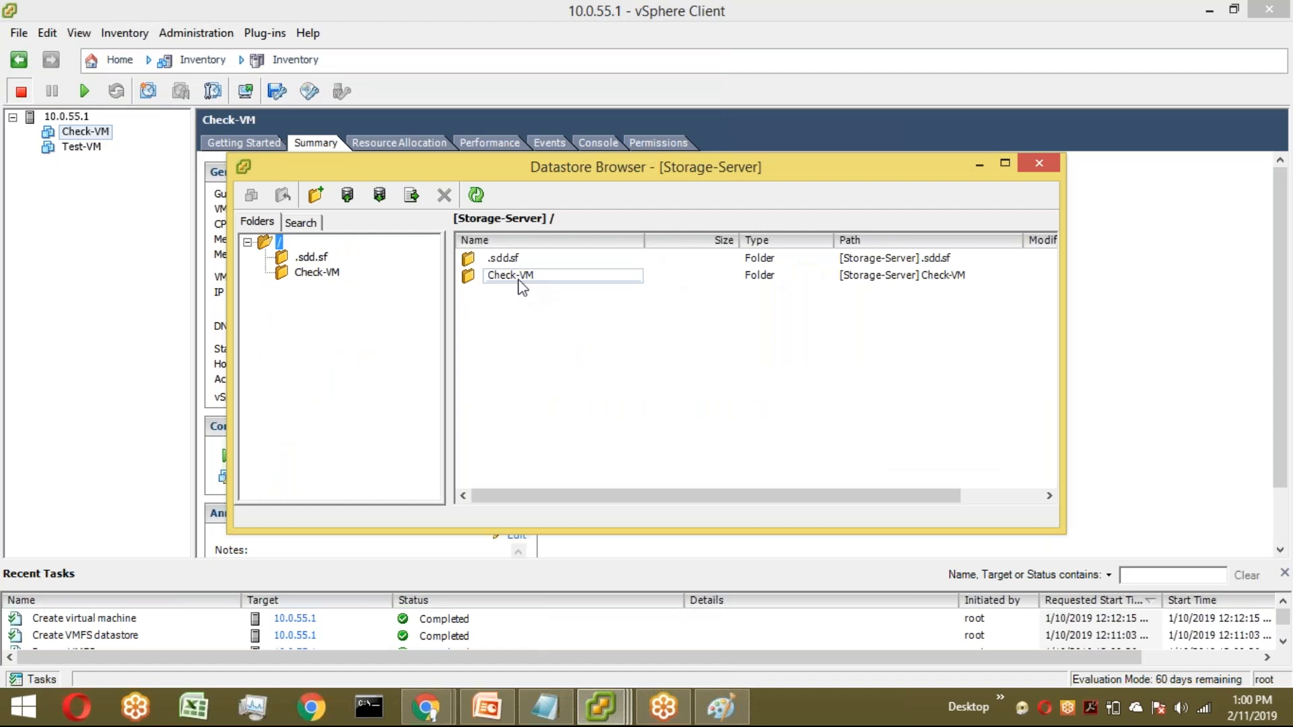
double_click(522, 286)
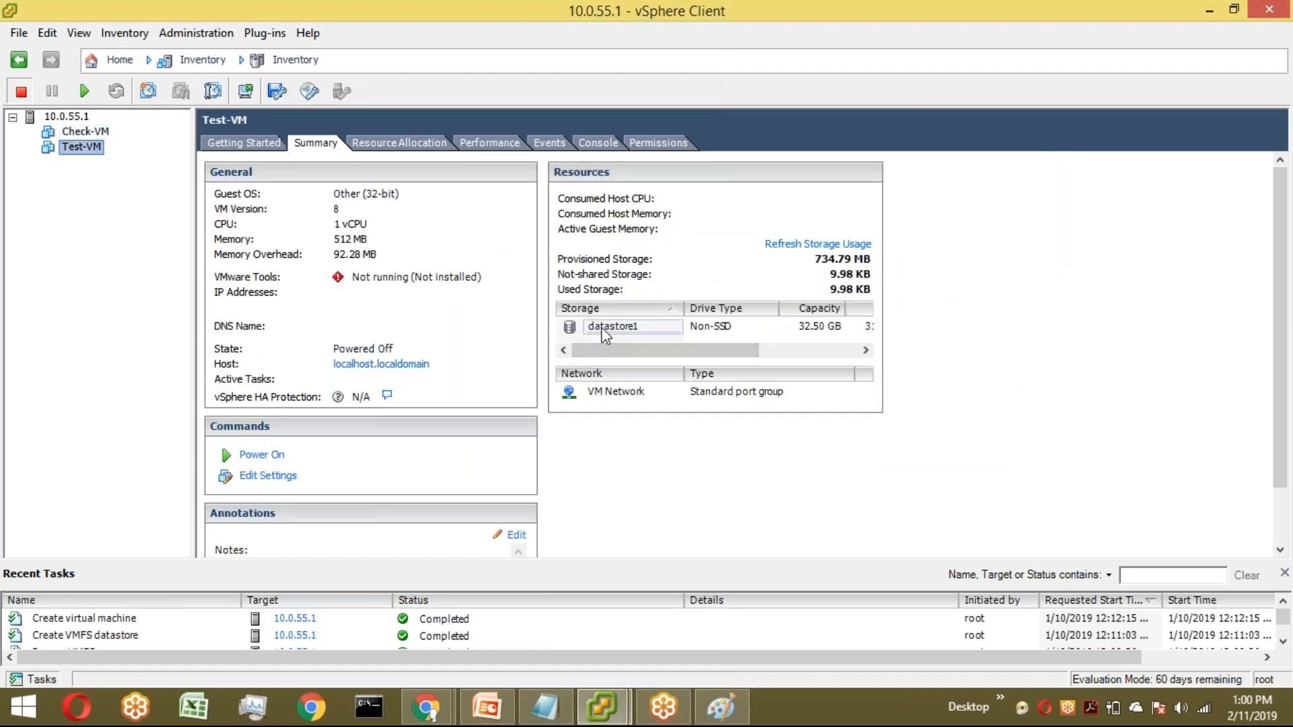
Step: Browse datastore1 from Test-VM's summary and examine the files in its Test-VM folder for comparison
right_click(601, 327)
click(616, 339)
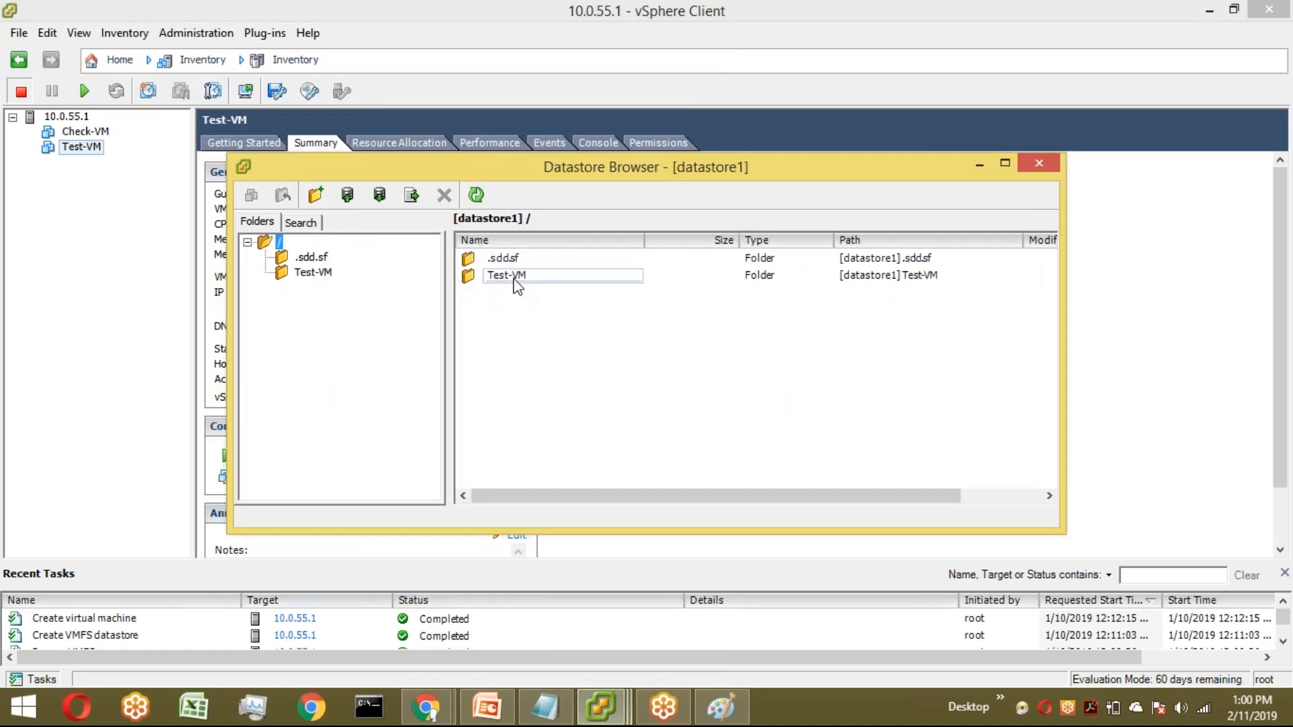
double_click(515, 280)
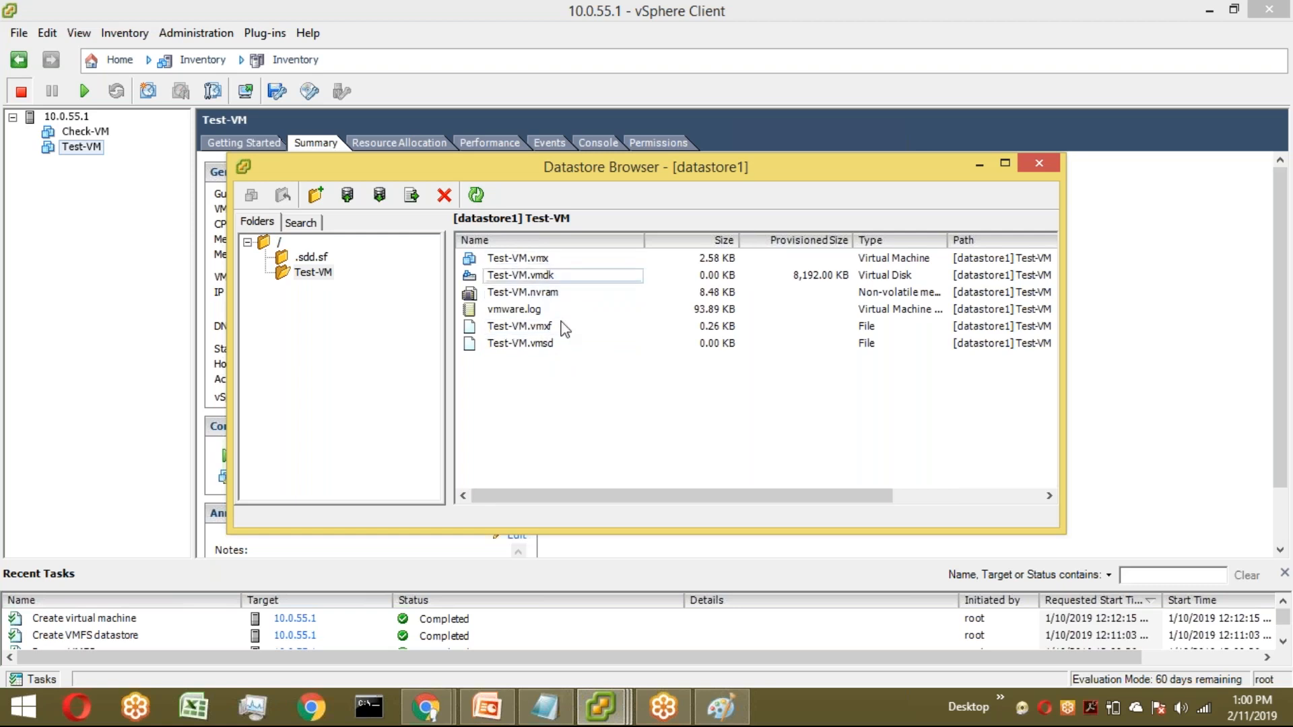
Step: Return to Check-VM and browse its Storage-Server datastore again to compare its files with Test-VM's
click(84, 132)
click(608, 328)
right_click(608, 327)
click(617, 339)
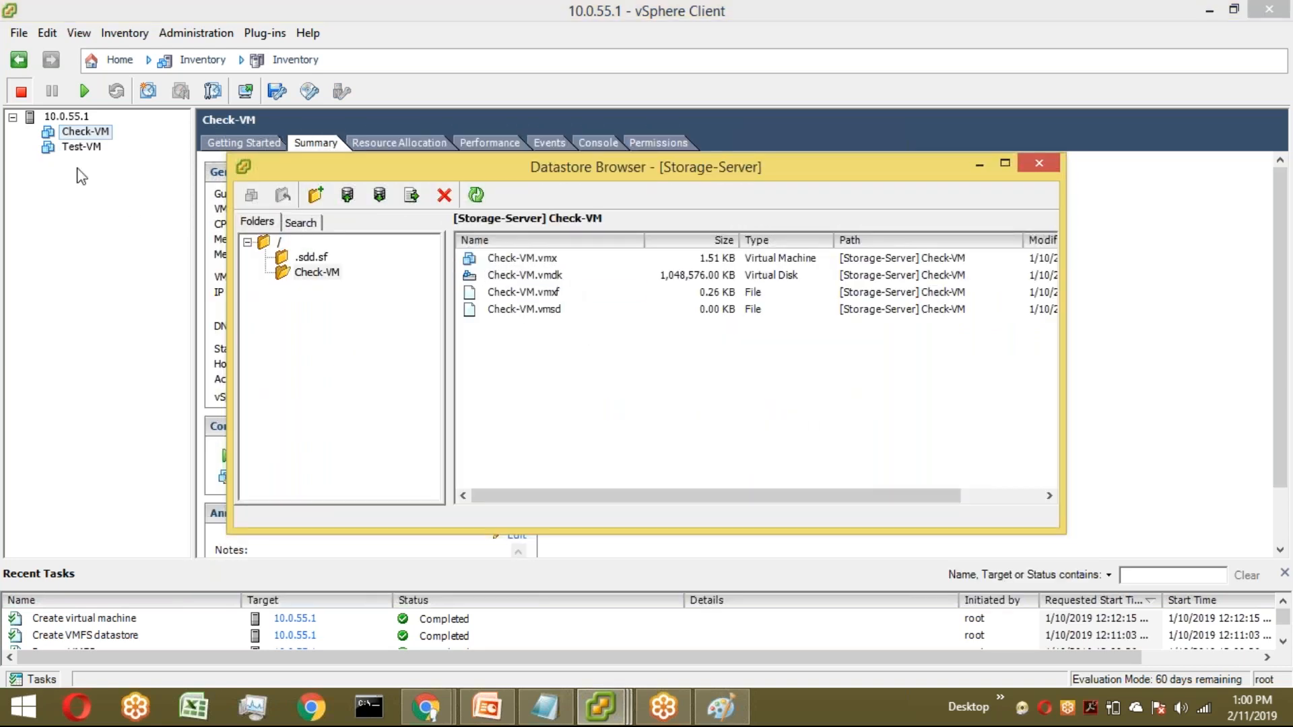
Step: Power on the Check-VM virtual machine
click(103, 133)
right_click(103, 135)
mouse_move(202, 142)
click(398, 144)
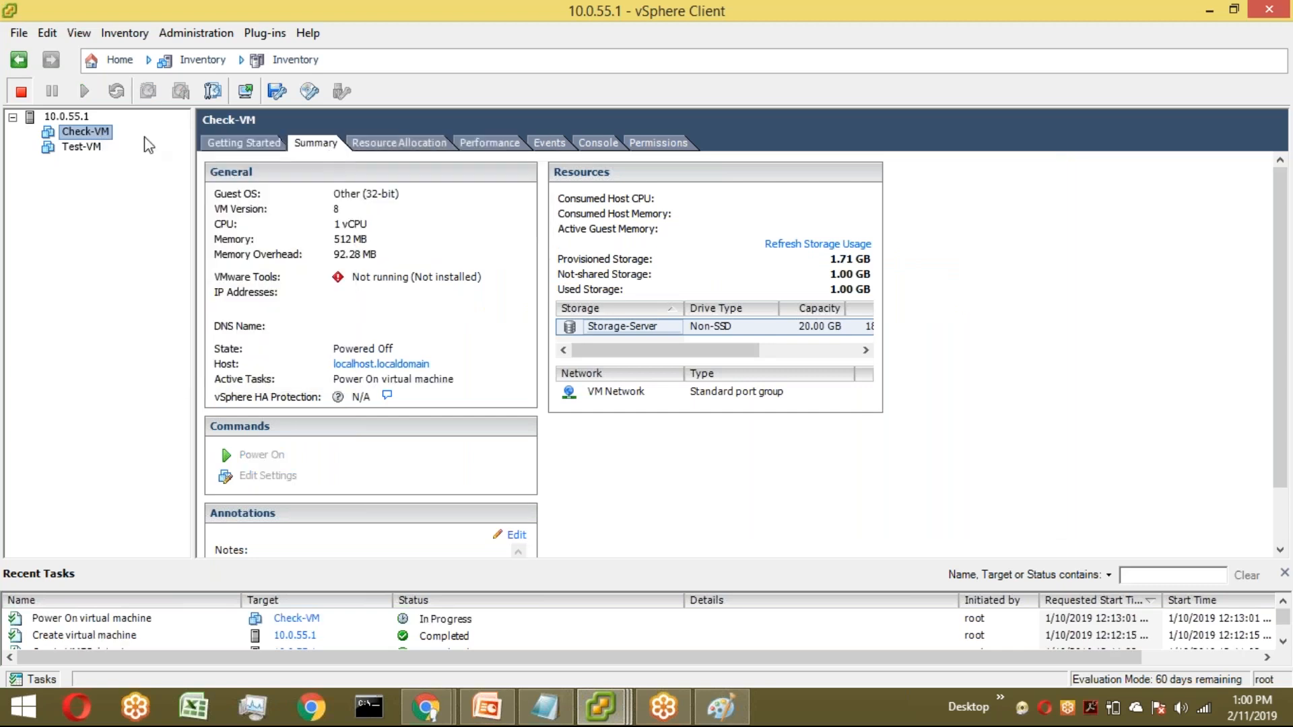
Step: Power off the Check-VM virtual machine and confirm the shutdown
right_click(95, 132)
mouse_move(202, 144)
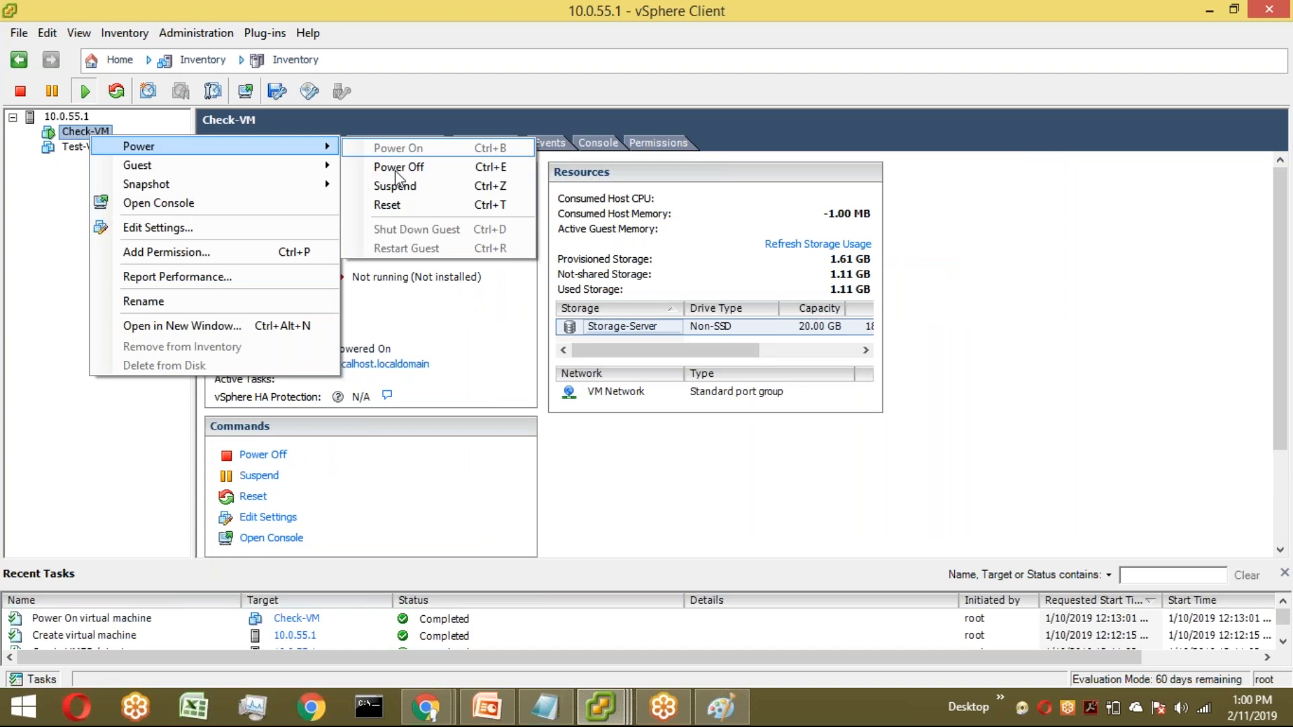
click(396, 171)
click(726, 423)
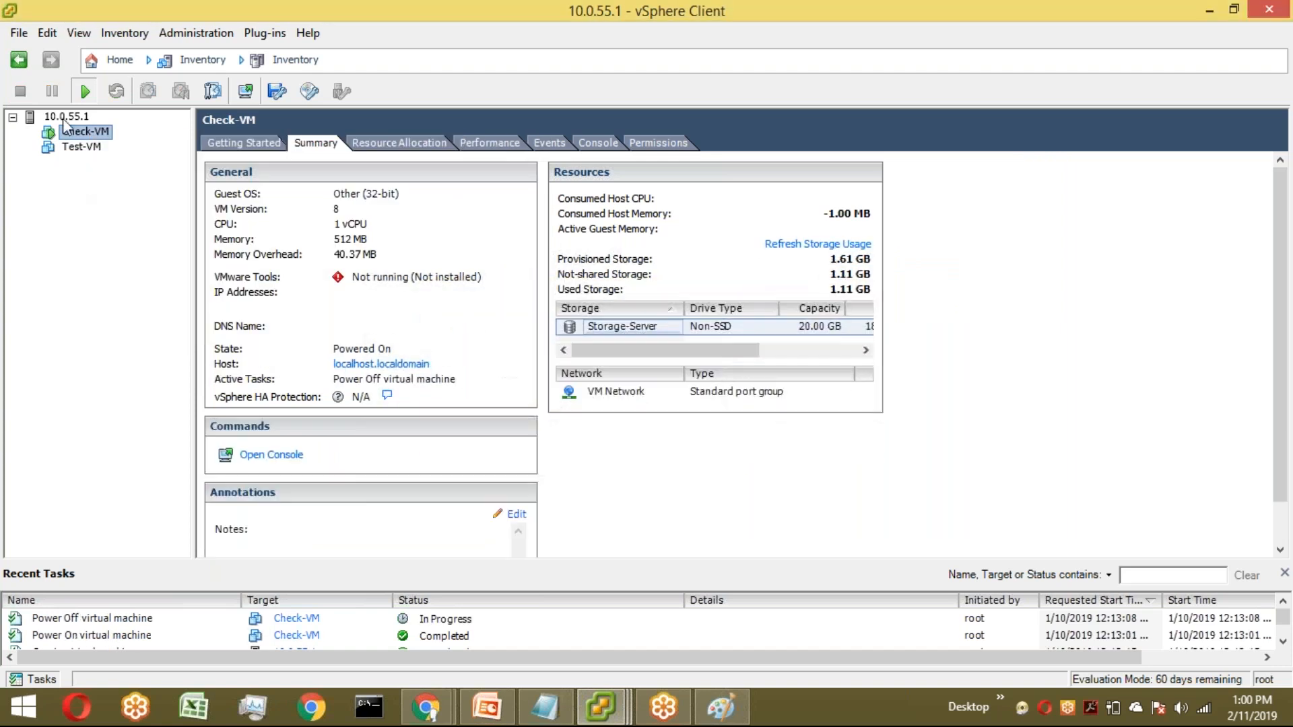
Step: Close the open datastore browser windows for Storage-Server and datastore1
mouse_move(601, 706)
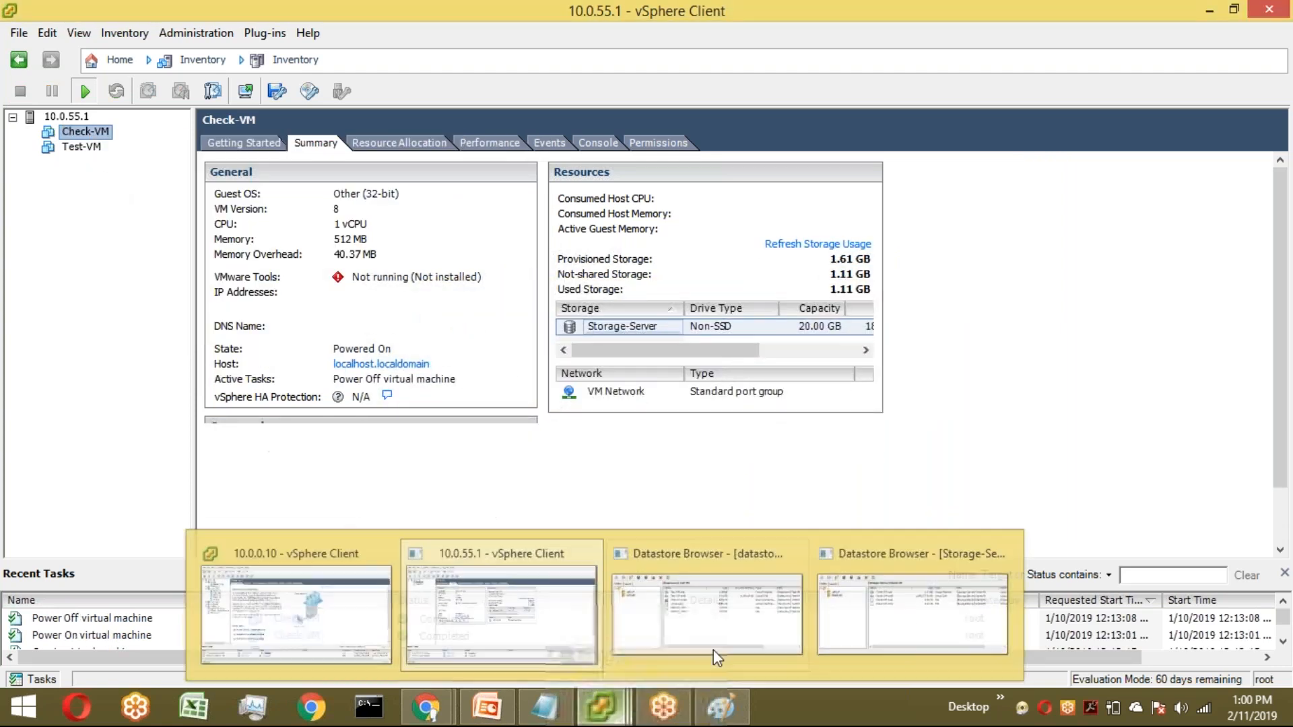
click(1001, 553)
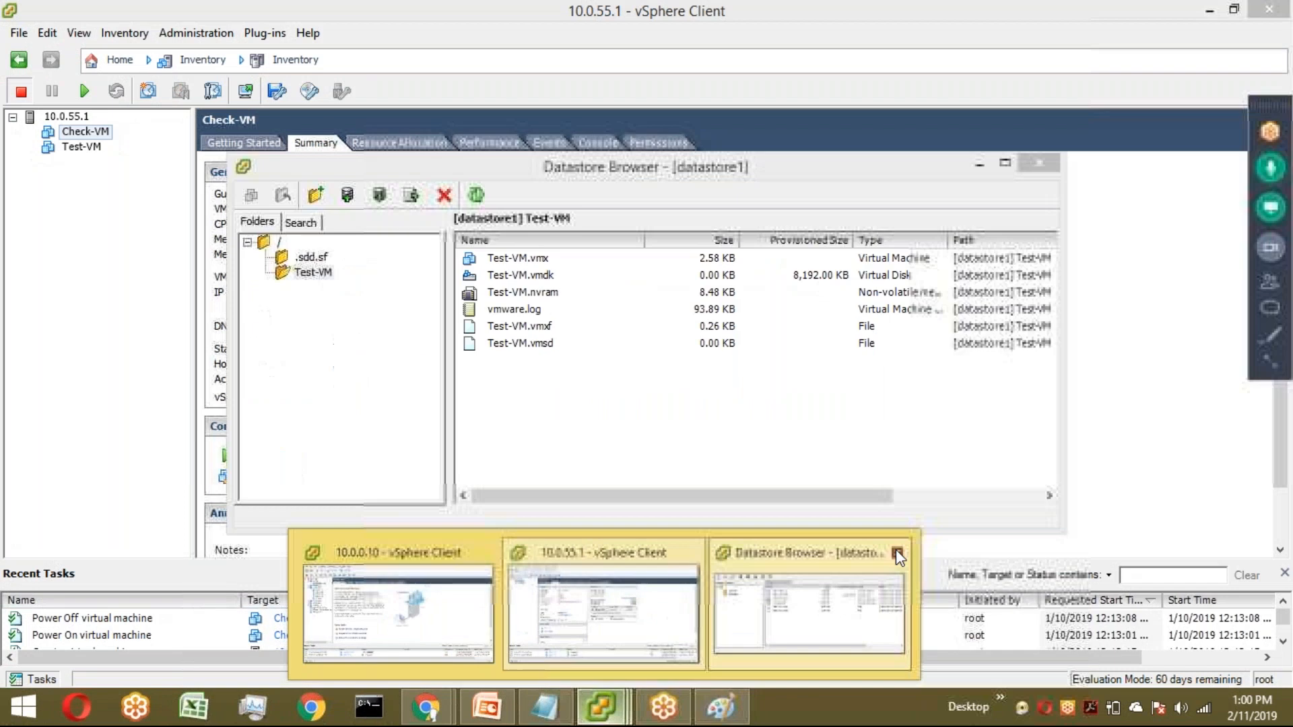
click(897, 552)
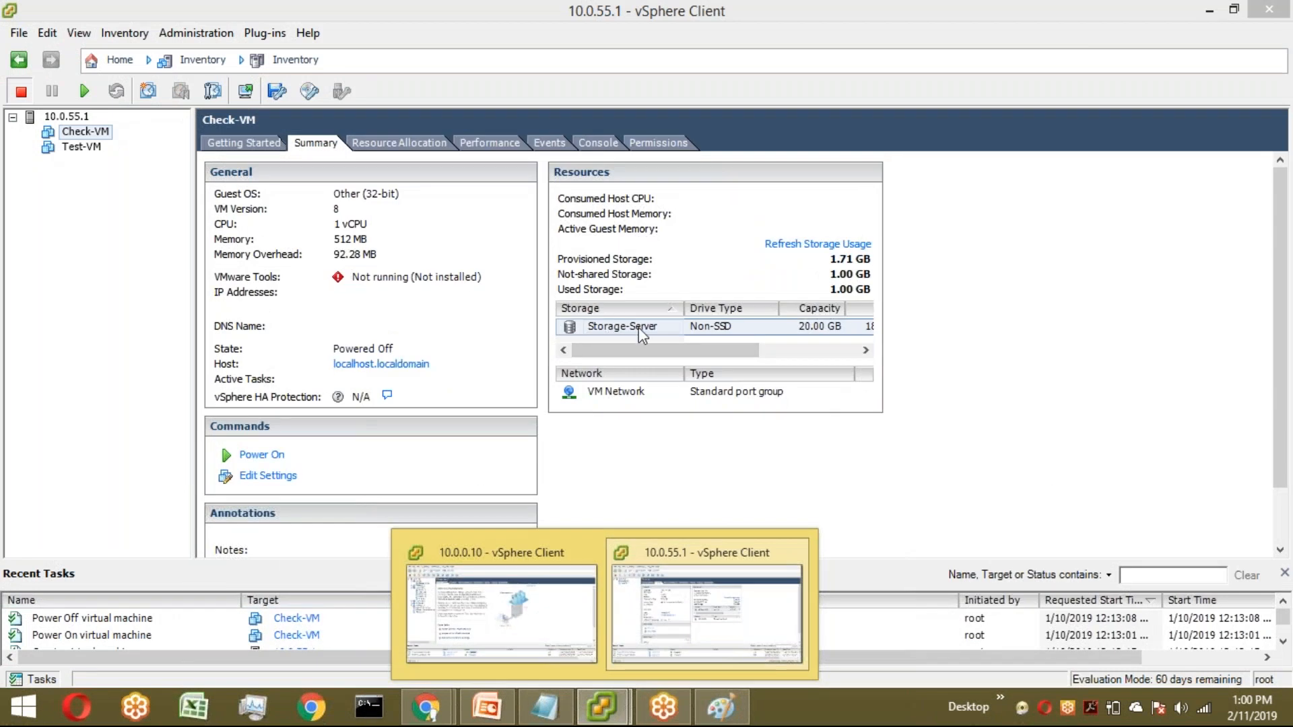
Step: Reopen the Check-VM folder on the Storage-Server datastore, examine the virtual machine's files after the power cycle, and close the datastore browser
right_click(638, 327)
click(656, 338)
double_click(527, 280)
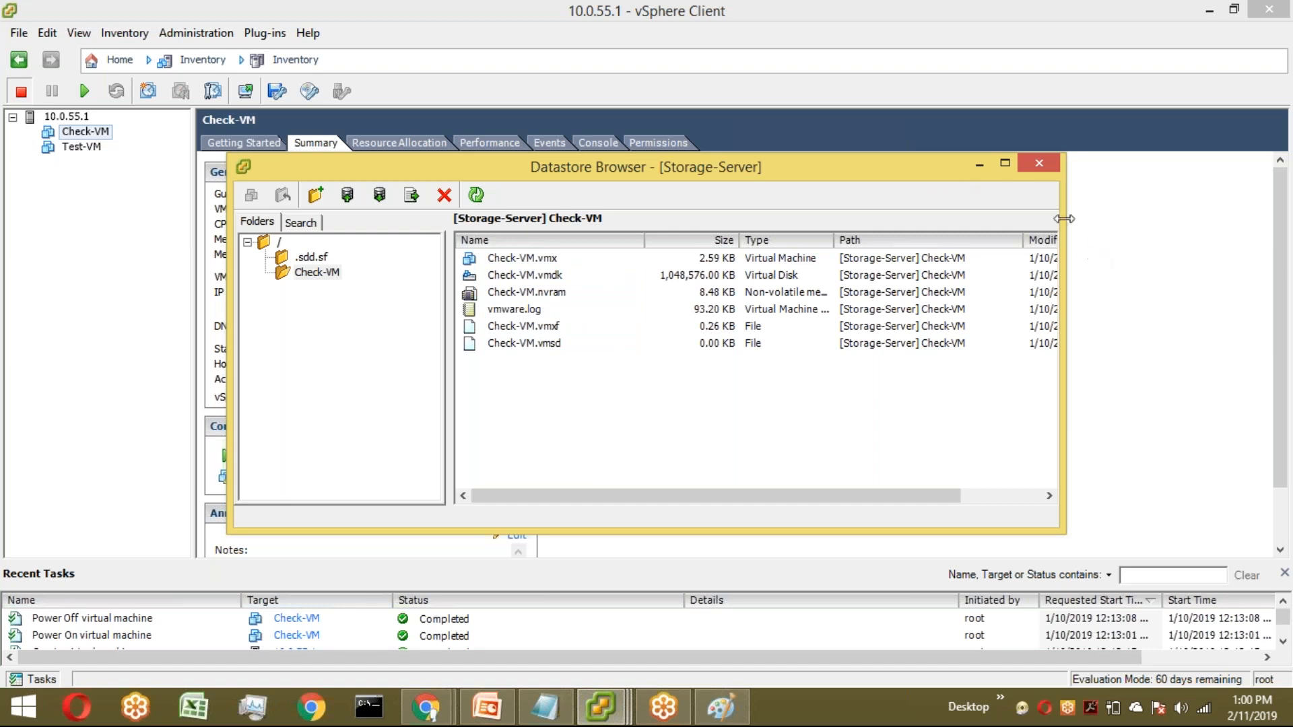
click(1043, 163)
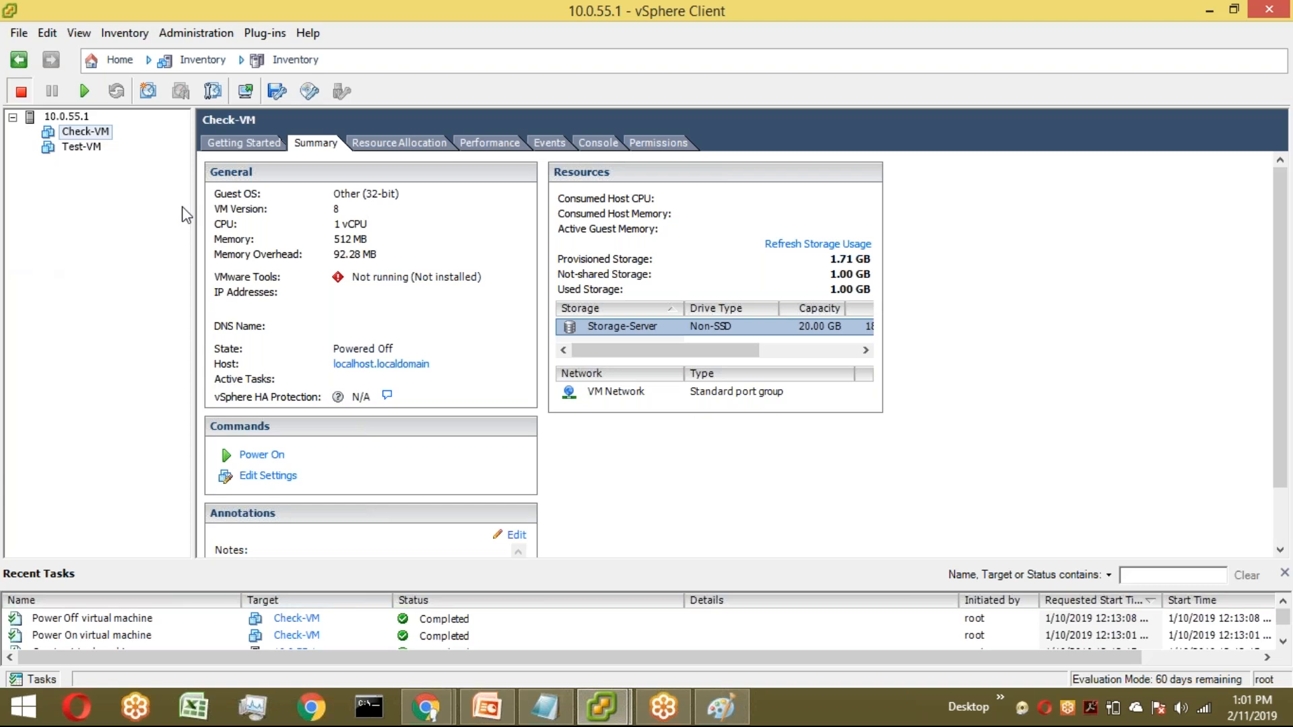
Step: Switch to the Raw PPT presentation in PowerPoint and show its closing Thank You slide
mouse_move(672, 714)
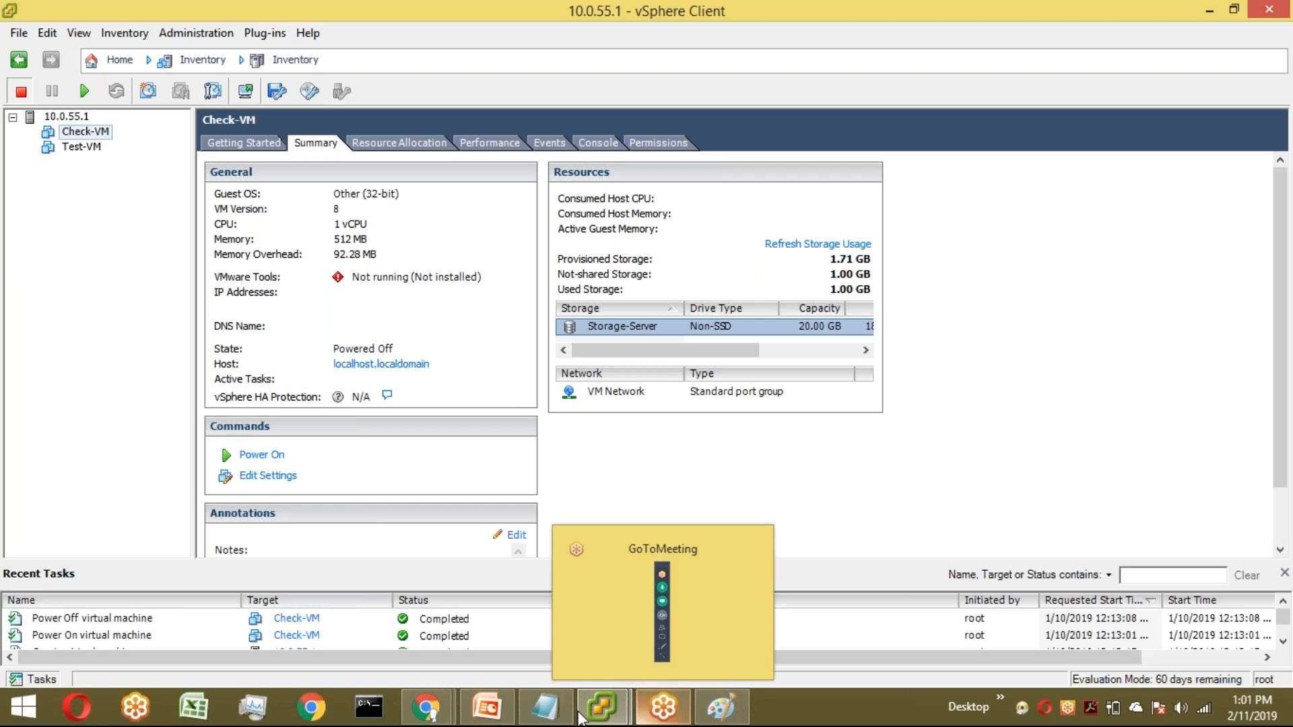
click(487, 708)
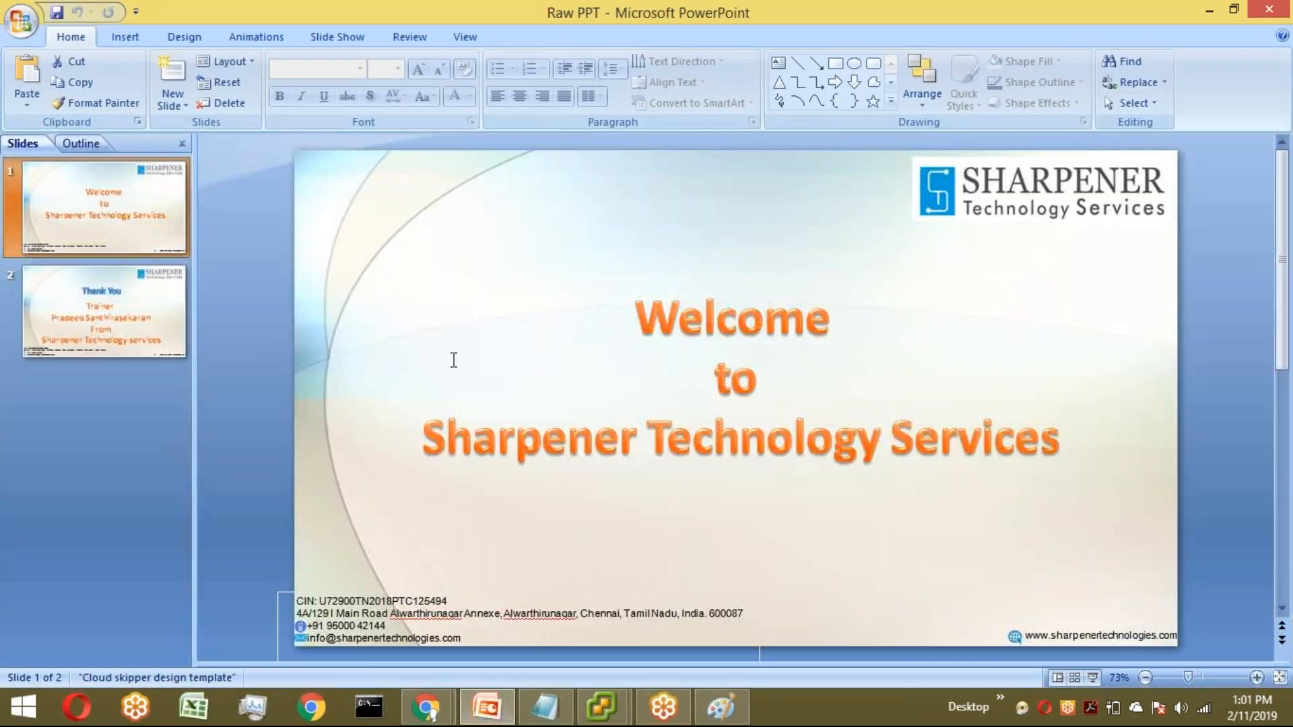
click(150, 318)
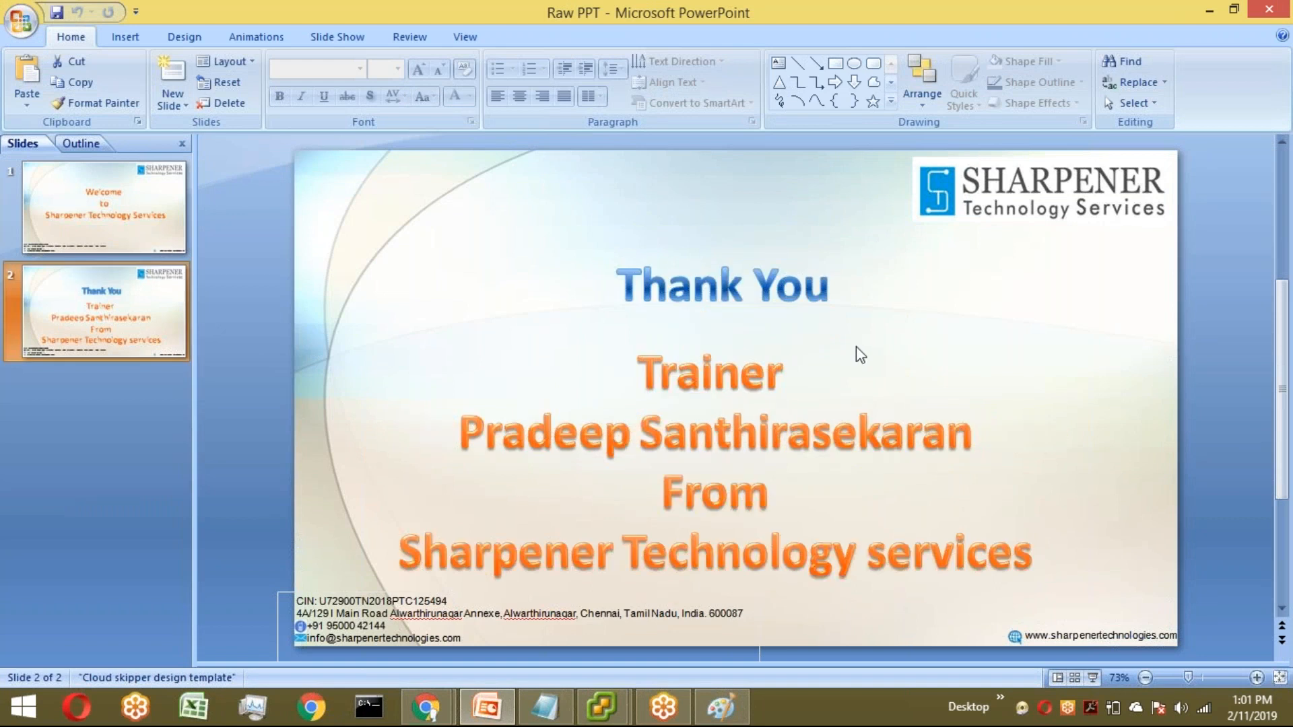